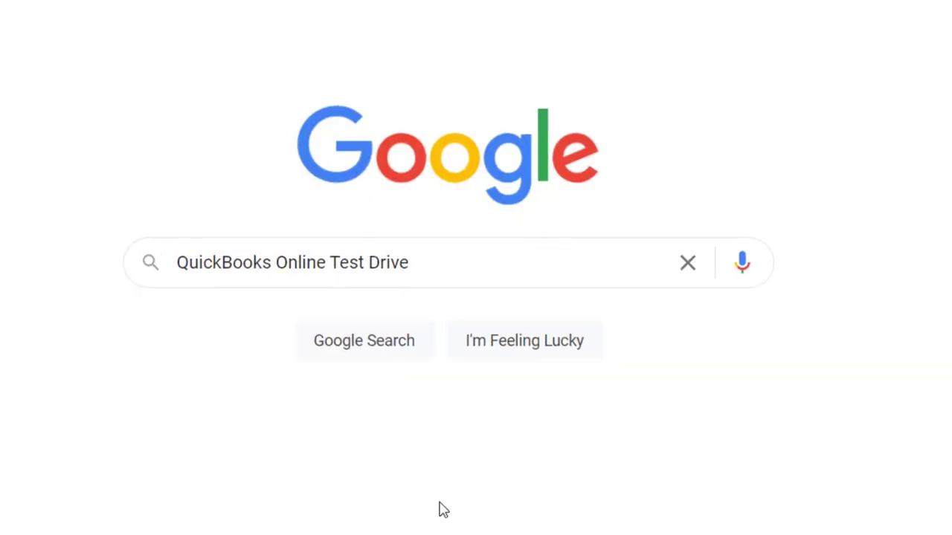
Search Google for "QuickBooks Online Test Drive" and open the United States test drive sample company.
left_click(476, 265)
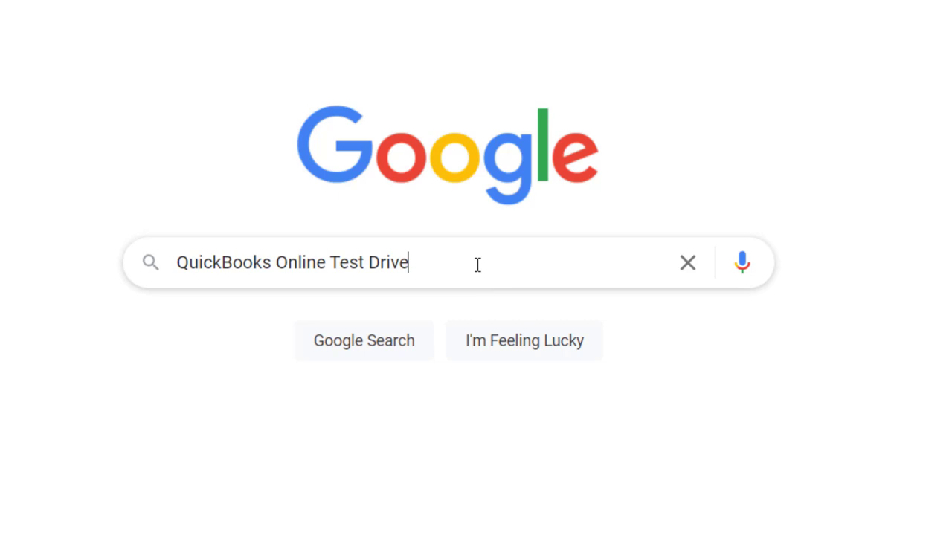
key("Return")
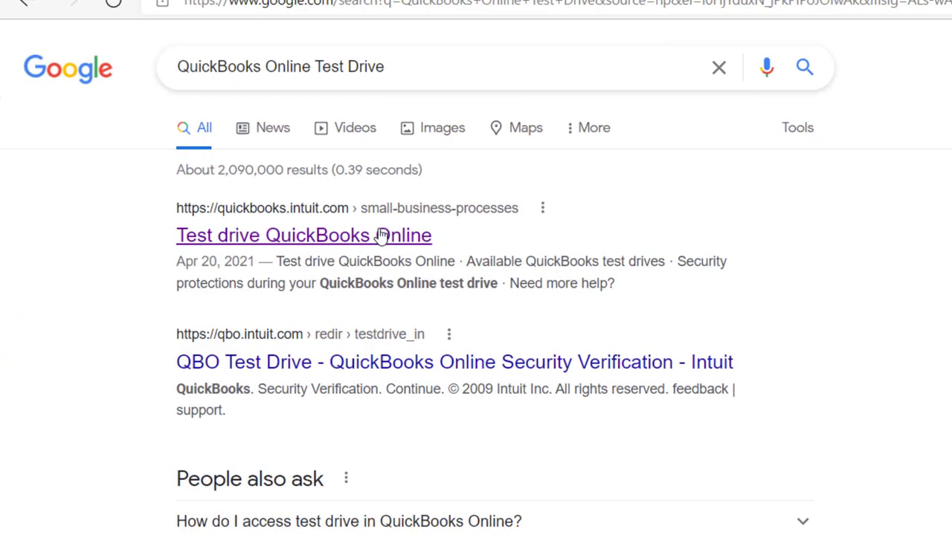
left_click(440, 177)
scroll(347, 224, "down", 3)
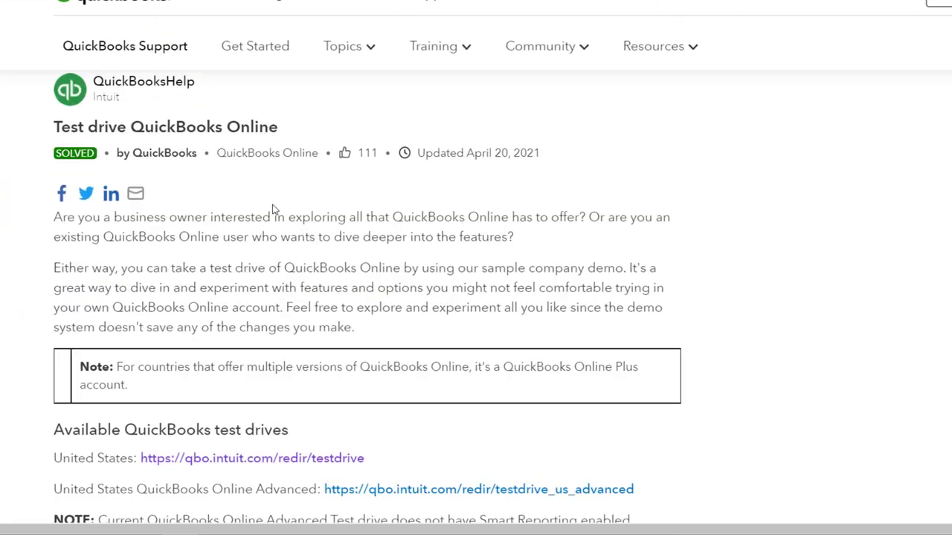
left_click(312, 374)
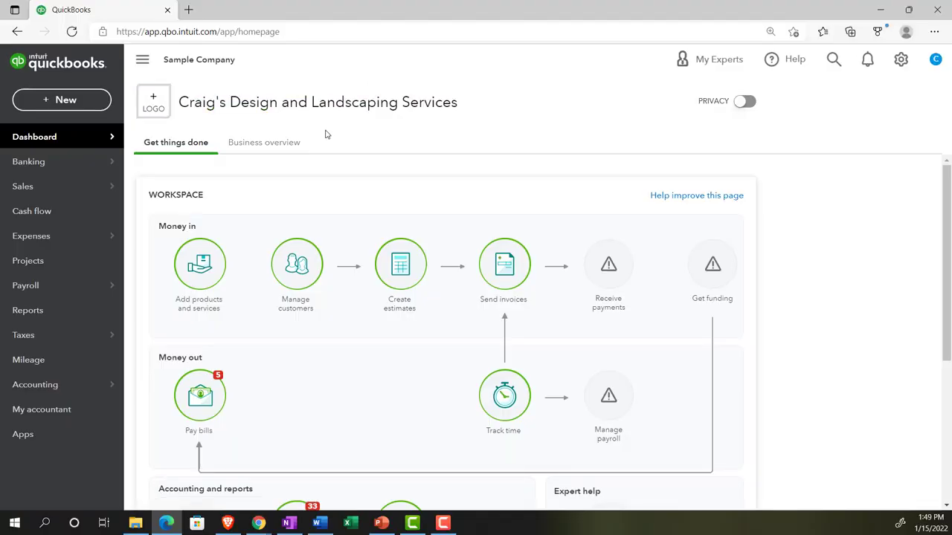
key("ctrl+plus")
key("ctrl+plus")
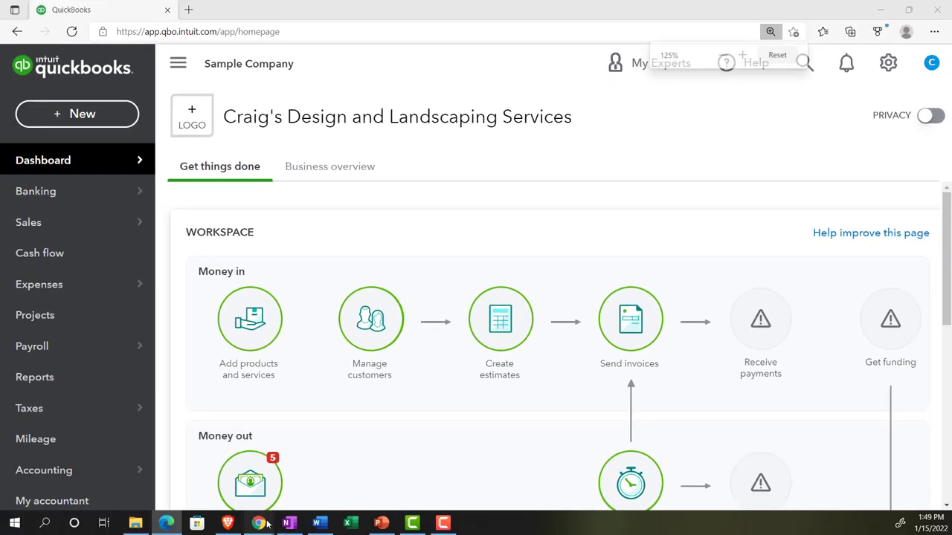
Switch to Chrome to view the Get Great Guitars home page, and return to the sample company in Edge.
mouse_move(266, 525)
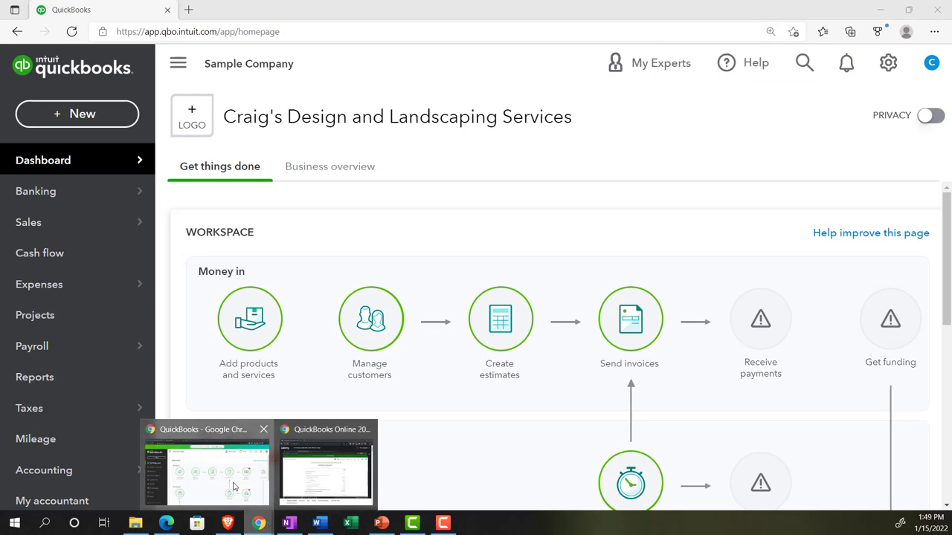
left_click(236, 487)
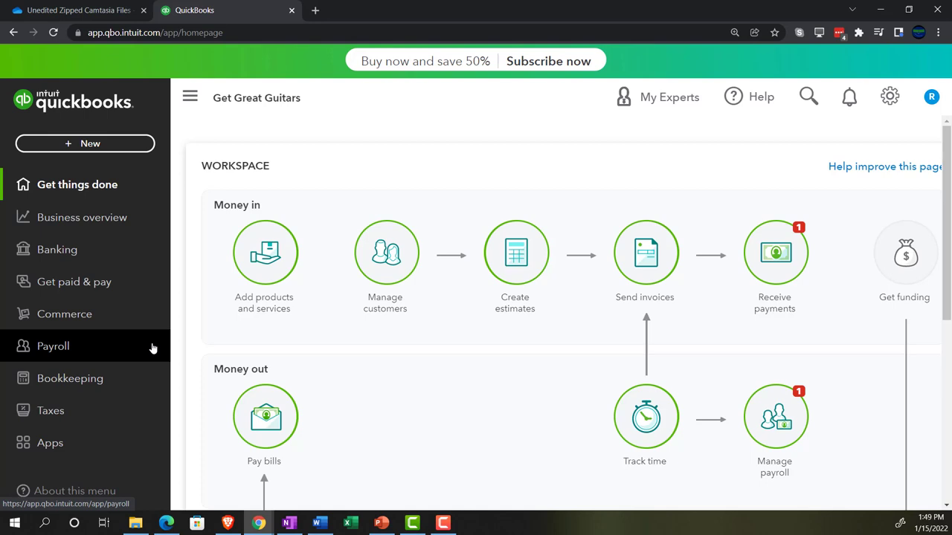
left_click(169, 524)
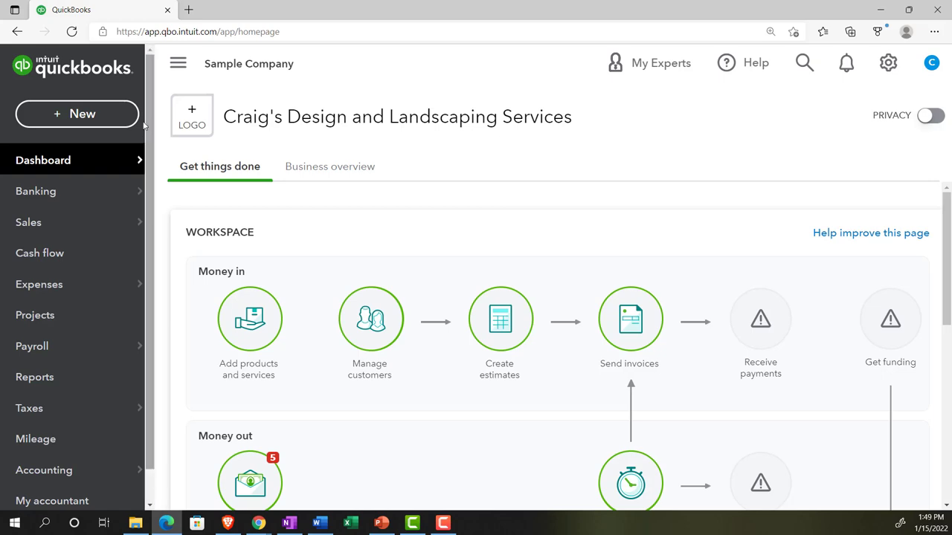
Duplicate the sample company's browser tab twice so that three QuickBooks tabs are open.
right_click(124, 10)
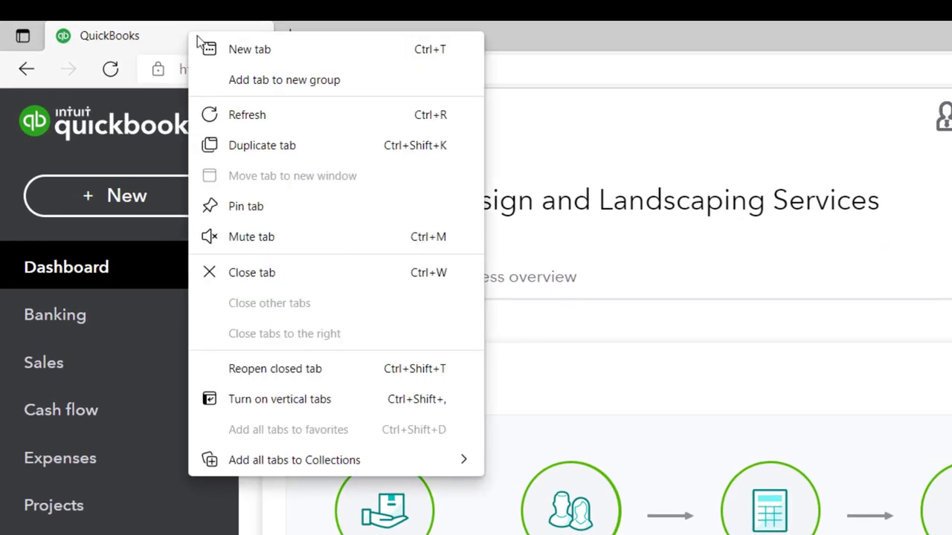
left_click(261, 145)
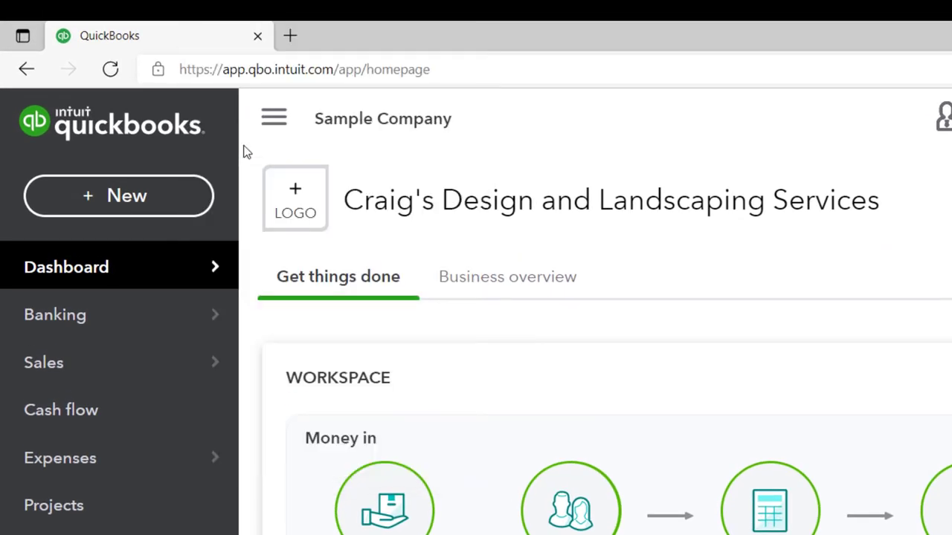
left_click(209, 36)
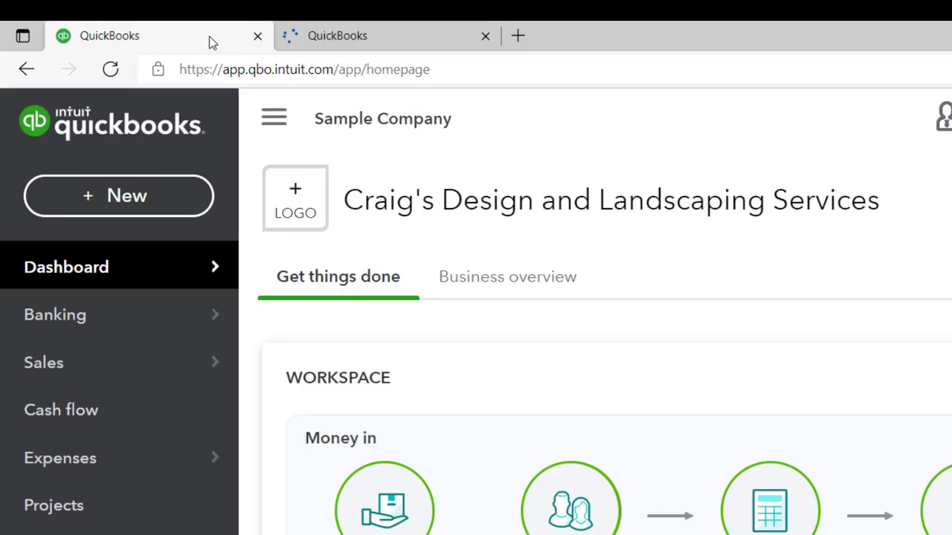
right_click(209, 37)
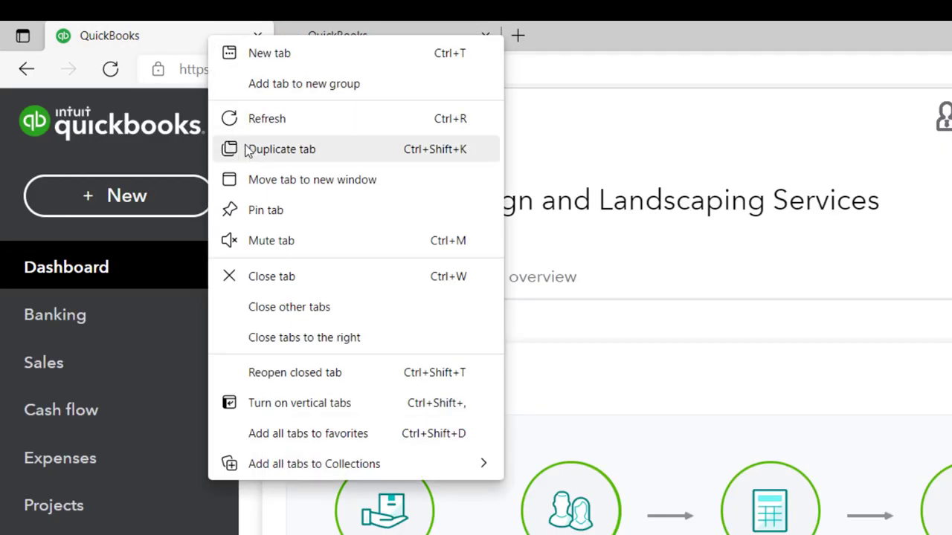
left_click(248, 149)
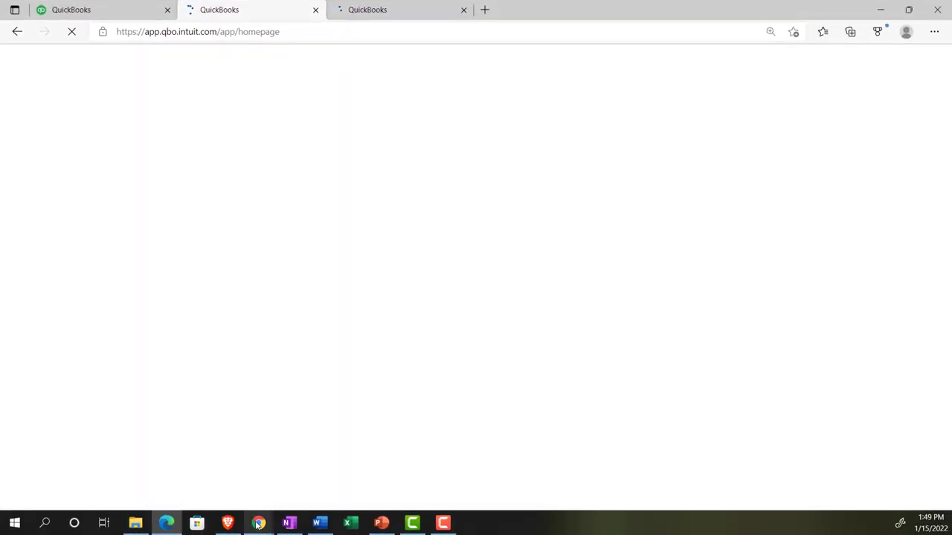
In Chrome, view the Get Great Guitars Reports page and the option for switching to Accountant view, and return to Edge.
mouse_move(255, 518)
left_click(234, 485)
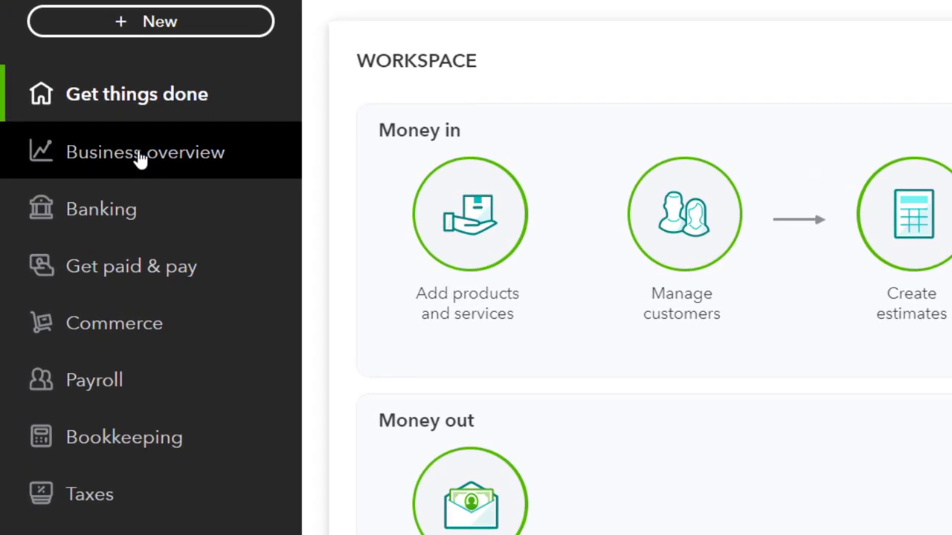
left_click(142, 160)
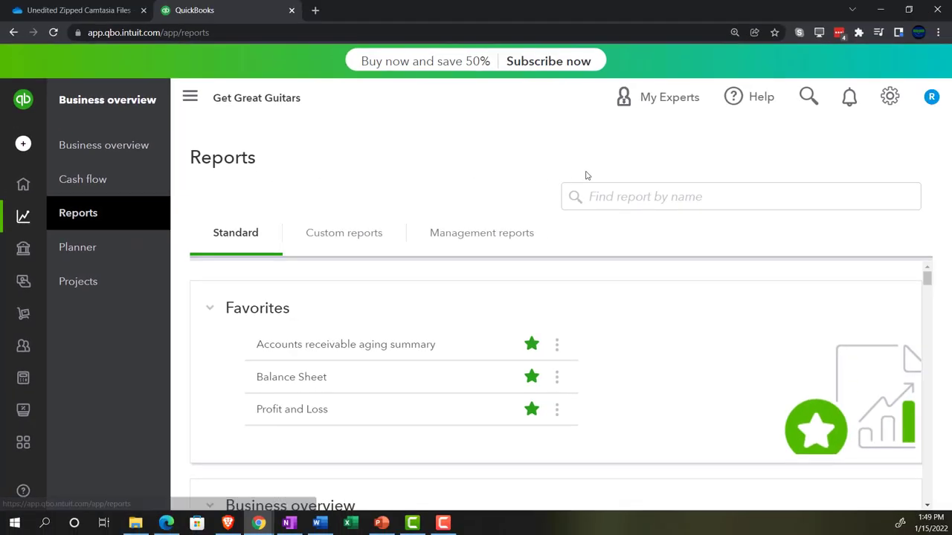
left_click(886, 99)
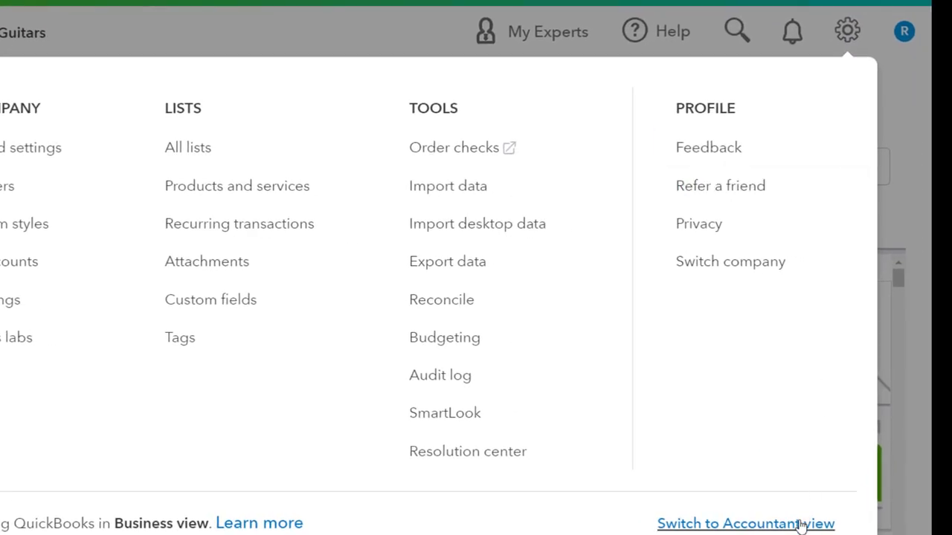
left_click(897, 212)
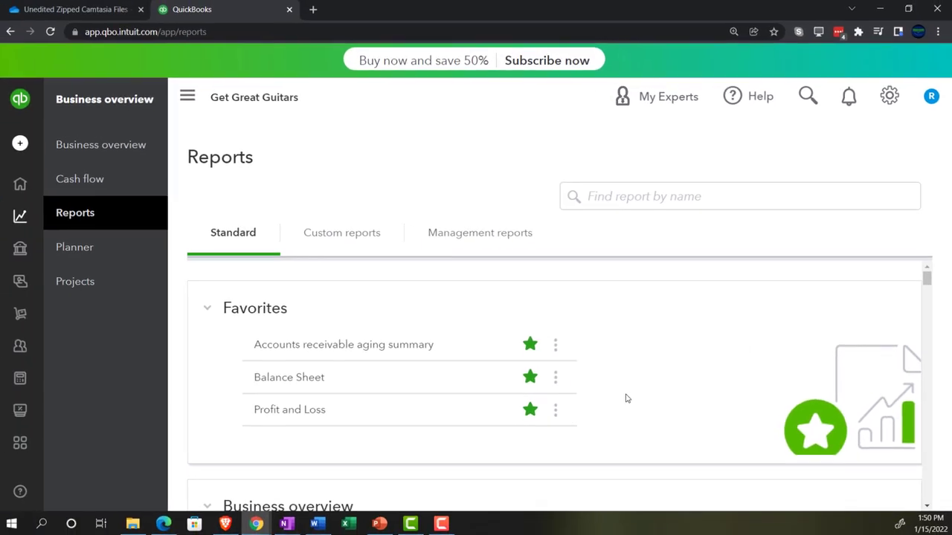
left_click(166, 523)
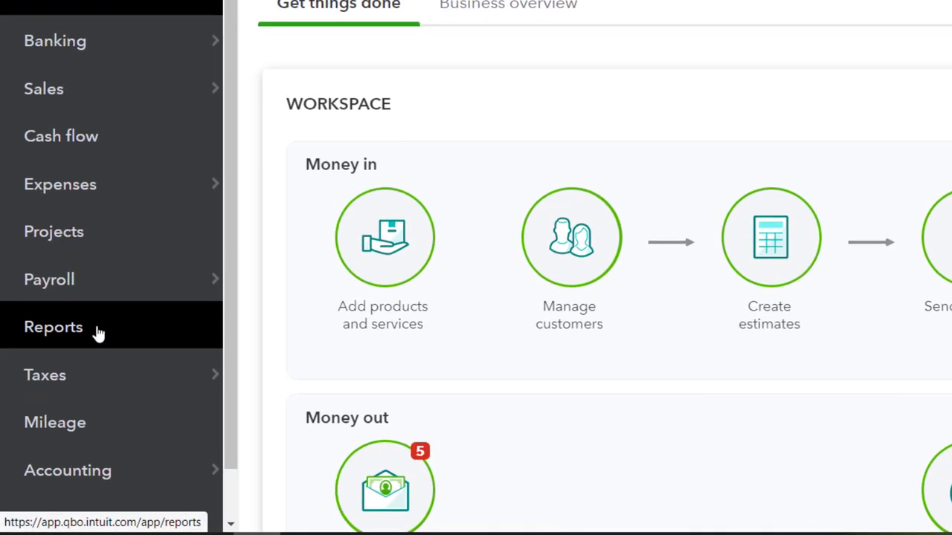
Open the sample company's Profit and Loss report for the period 01/01/2021 to 12/31/2021.
left_click(99, 334)
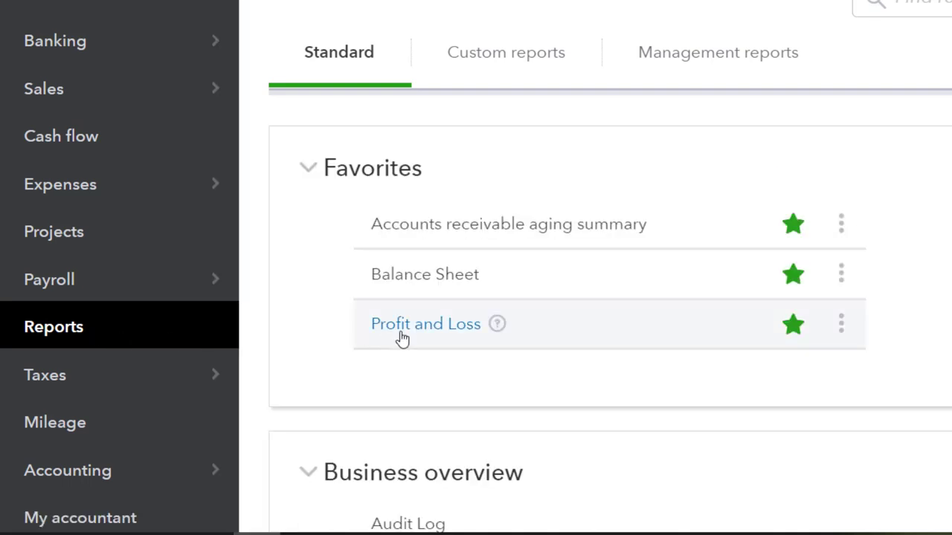
left_click(402, 339)
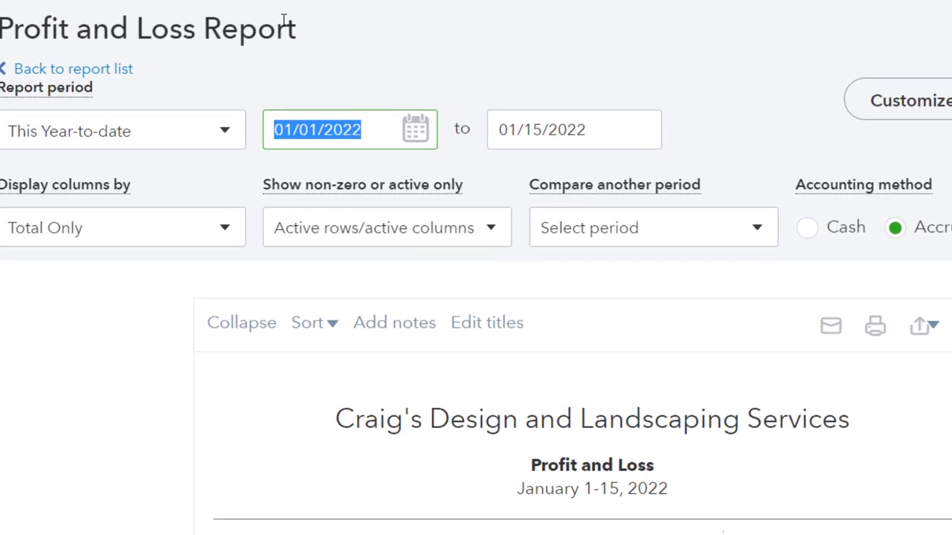
type("010121")
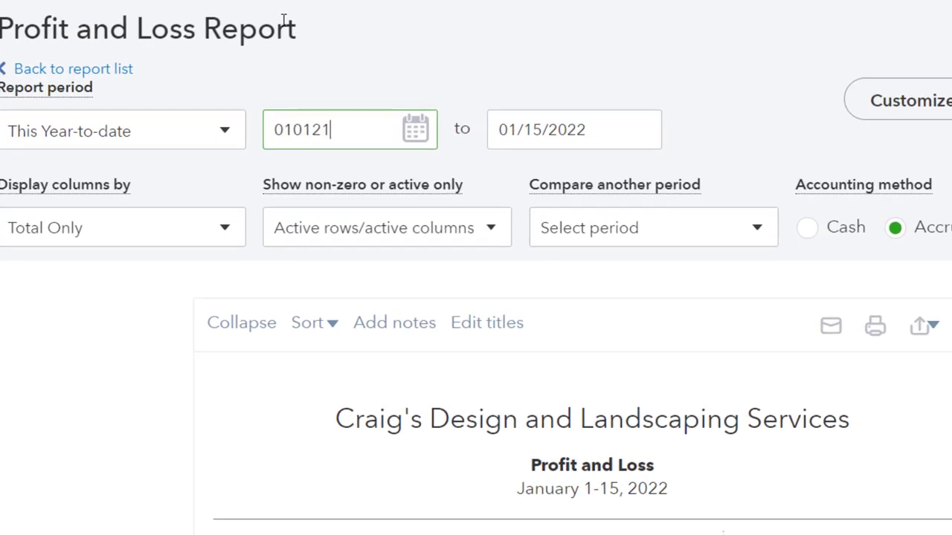
key("Tab")
type("123121")
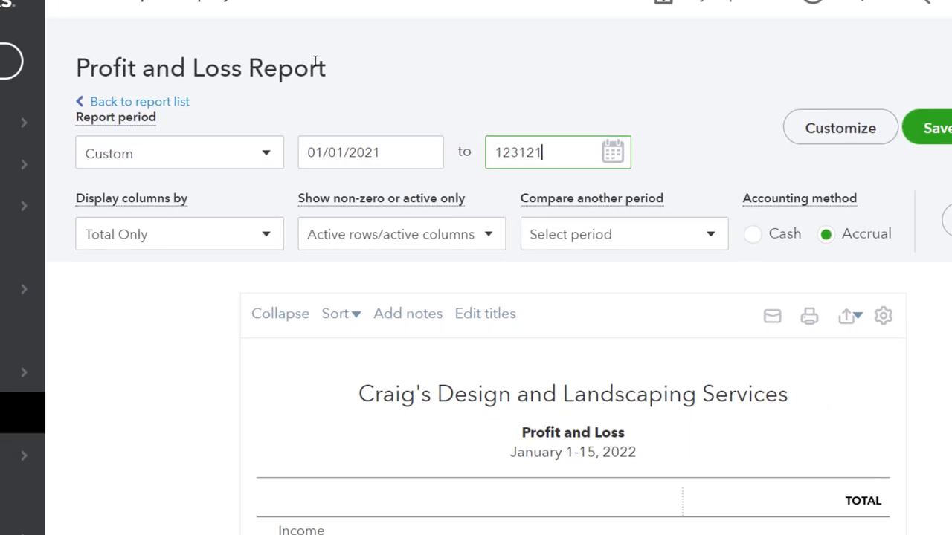
key("Tab")
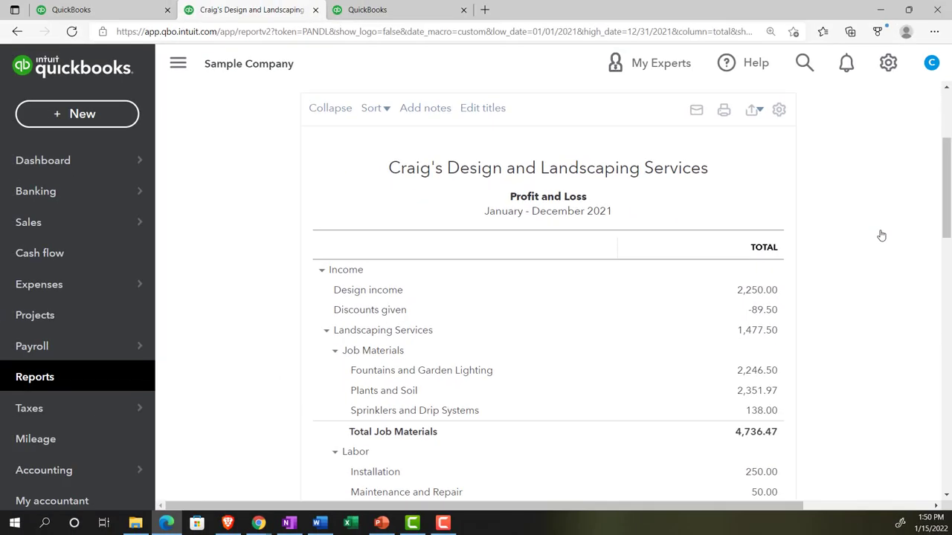
scroll(881, 235, "up", 3)
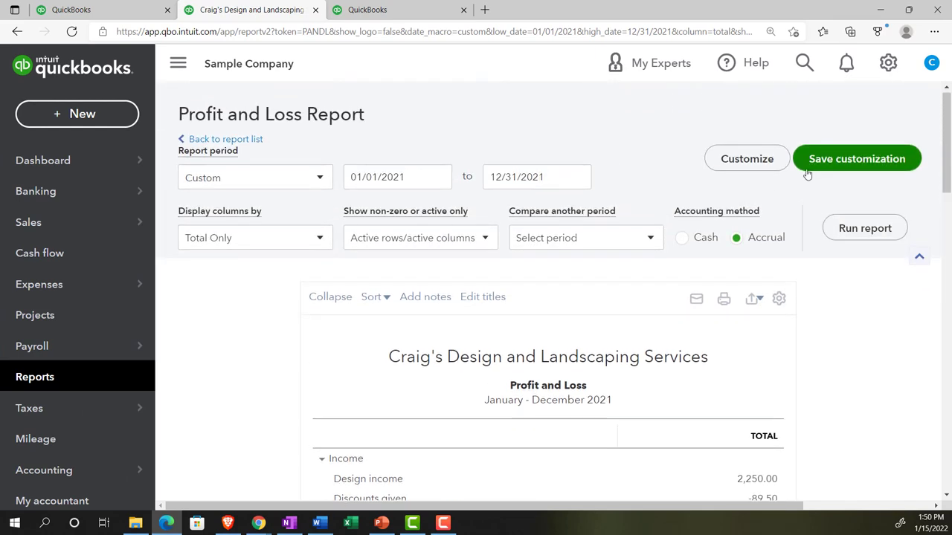
In the first QuickBooks tab, open Reports and look through the custom reports and management reports lists.
left_click(107, 9)
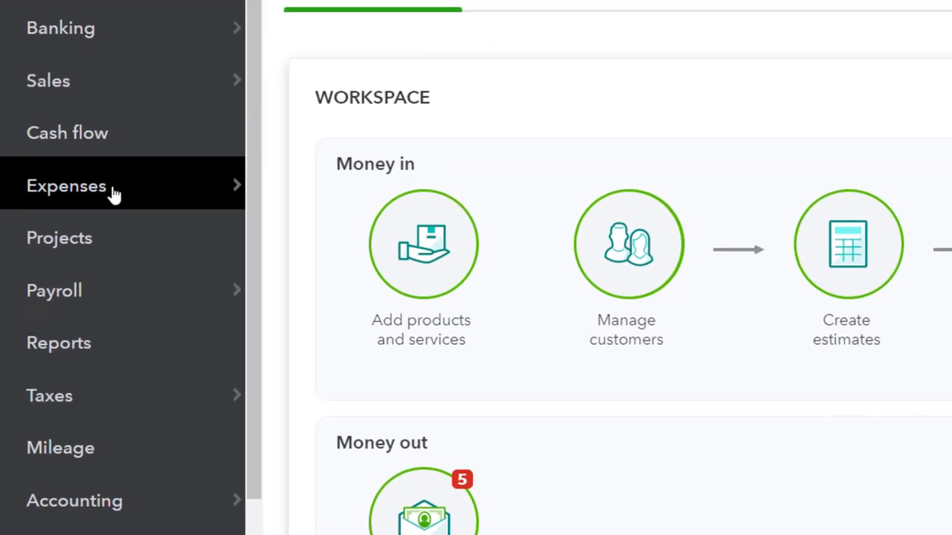
left_click(82, 357)
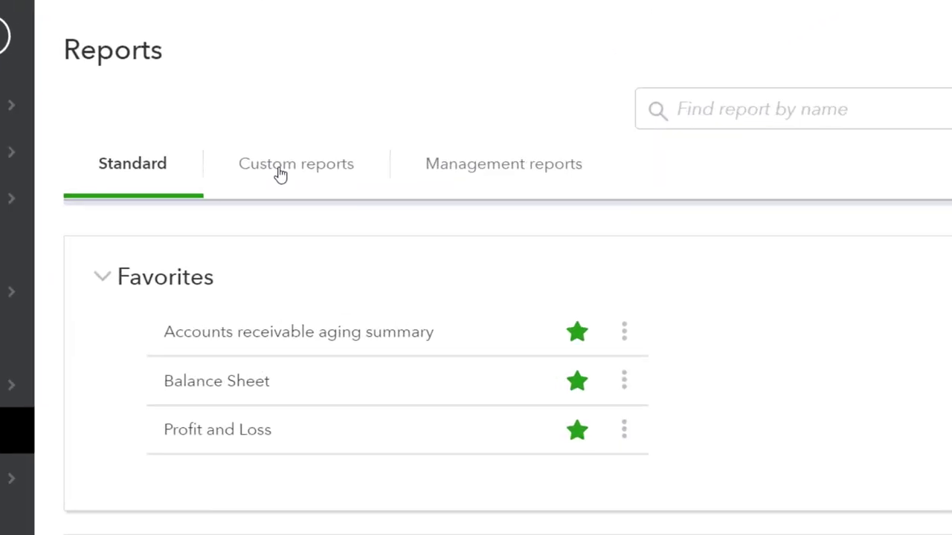
left_click(280, 173)
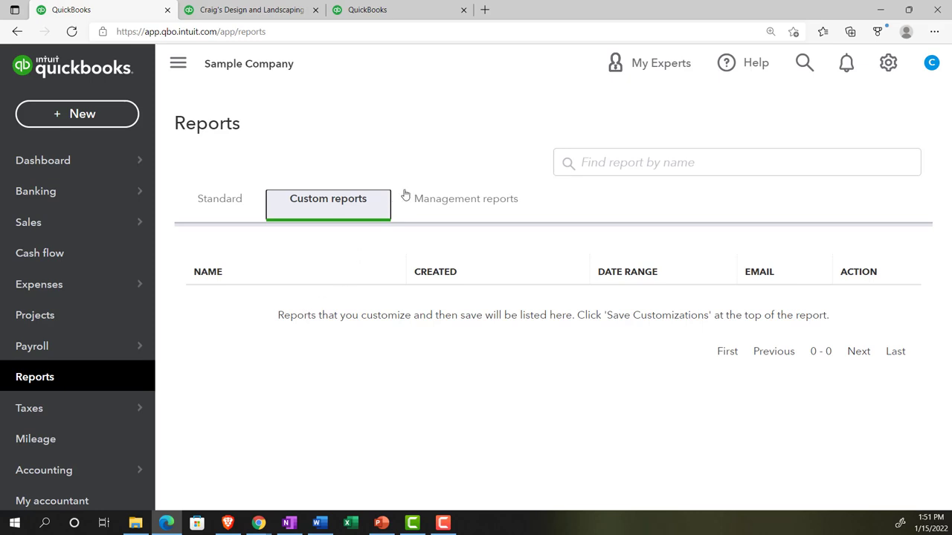
left_click(444, 200)
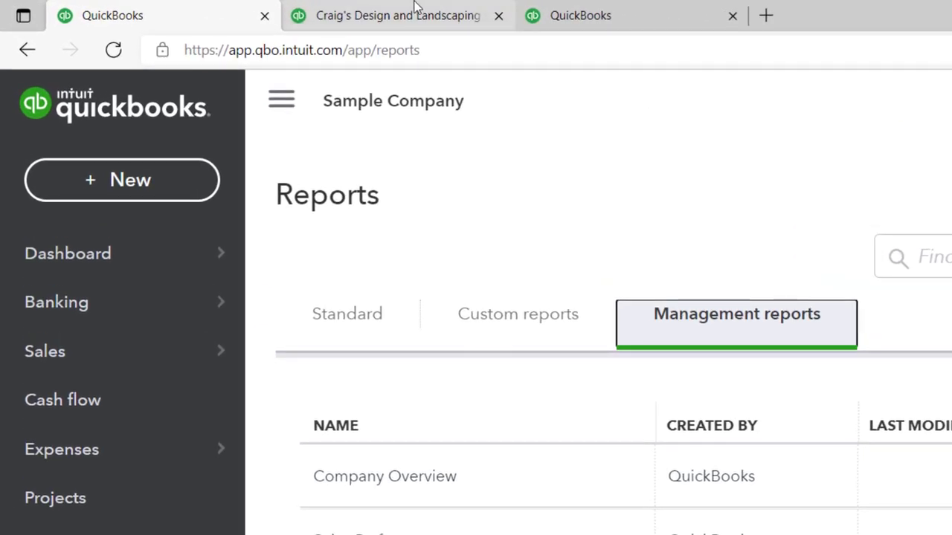
Return to the Profit and Loss report, view its Excel and PDF export options, and collapse the detail rows.
left_click(416, 5)
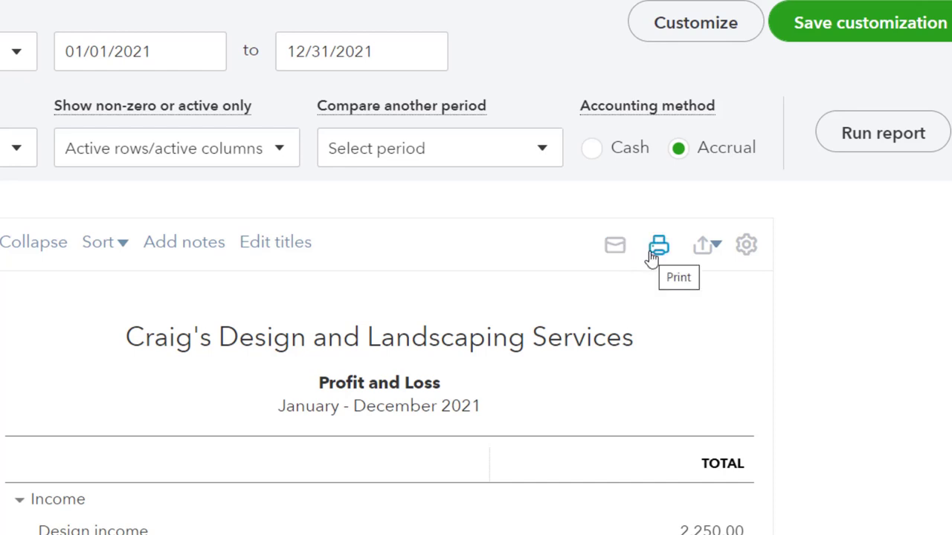
left_click(708, 247)
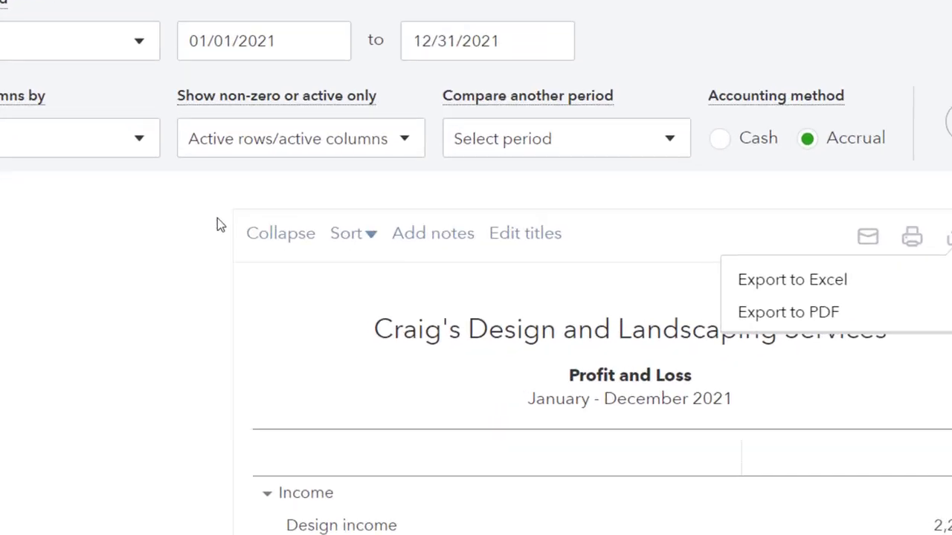
left_click(266, 232)
scroll(193, 335, "down", 3)
scroll(196, 338, "up", 1)
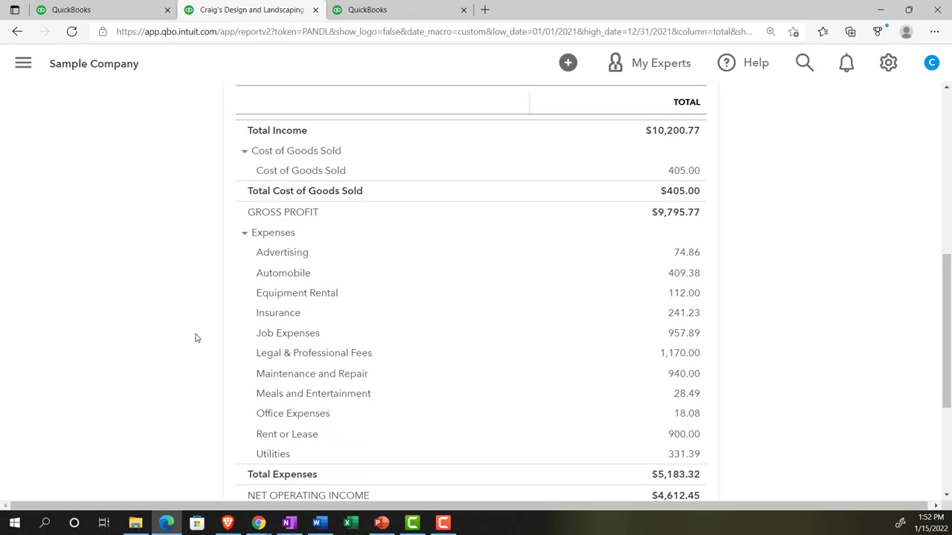
scroll(194, 334, "up", 5)
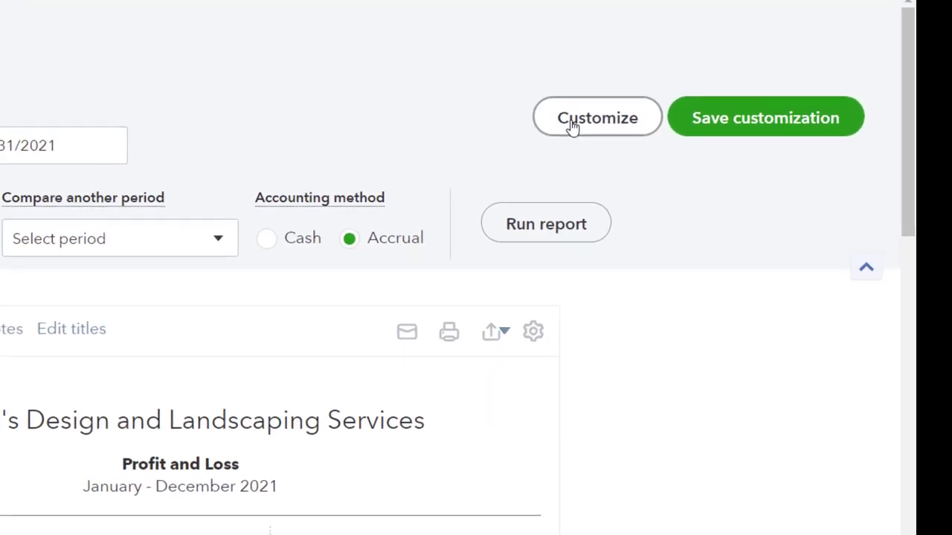
Customize the report's number format to omit cents and show negative numbers as (100) in red.
left_click(563, 124)
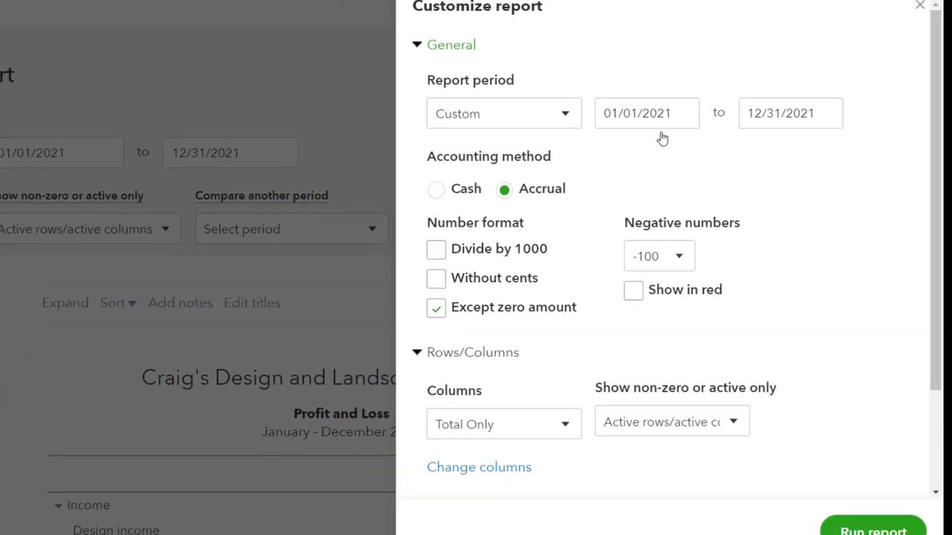
left_click(483, 247)
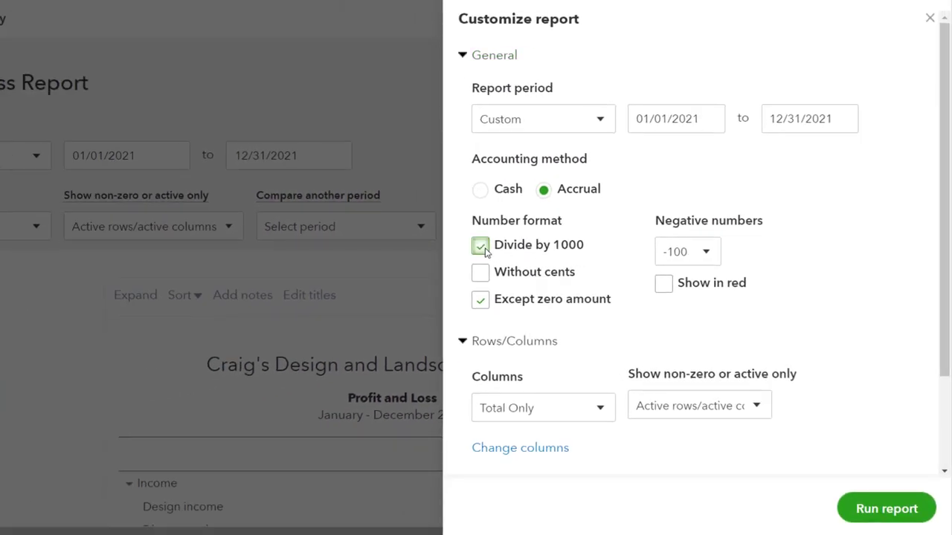
left_click(481, 273)
left_click(690, 251)
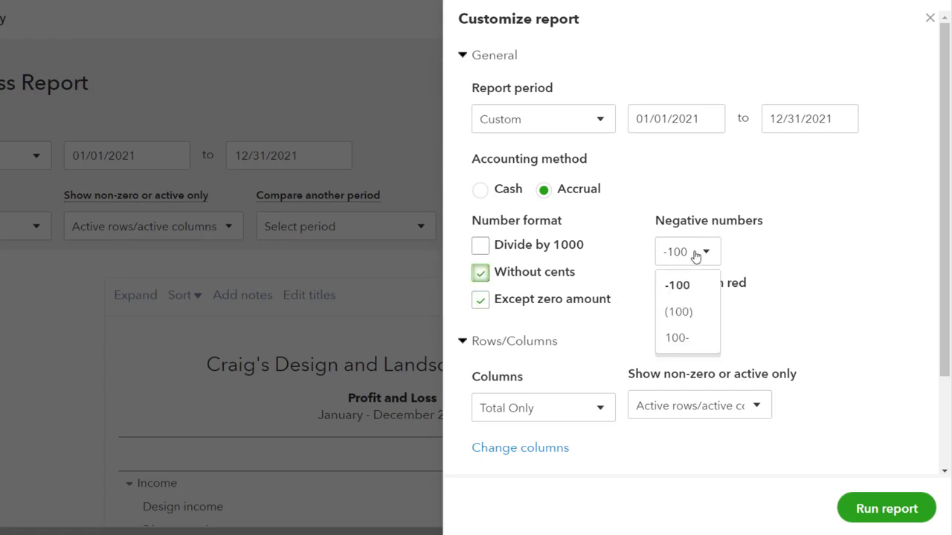
left_click(677, 308)
left_click(665, 285)
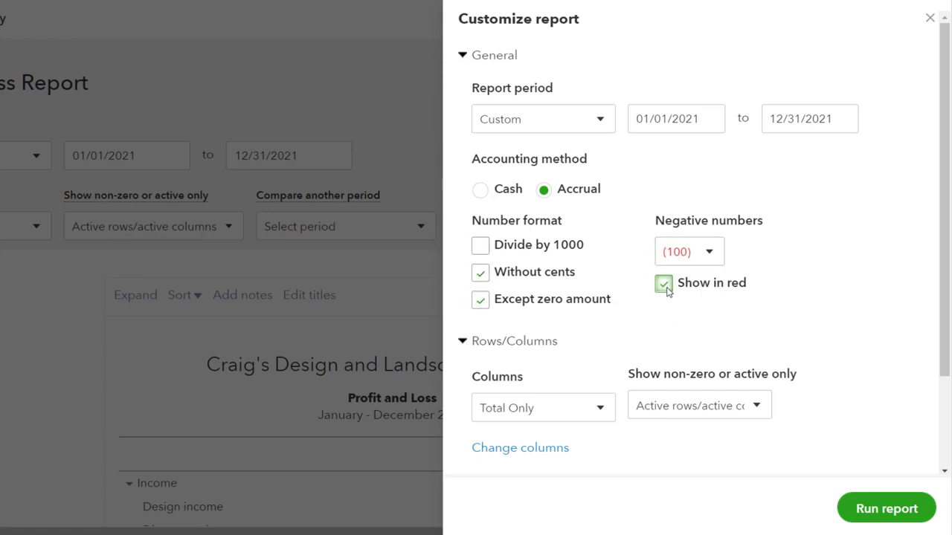
Change the report title in the header settings to "Income Statement Summary" and select the entire title text.
scroll(667, 292, "down", 2)
left_click(513, 404)
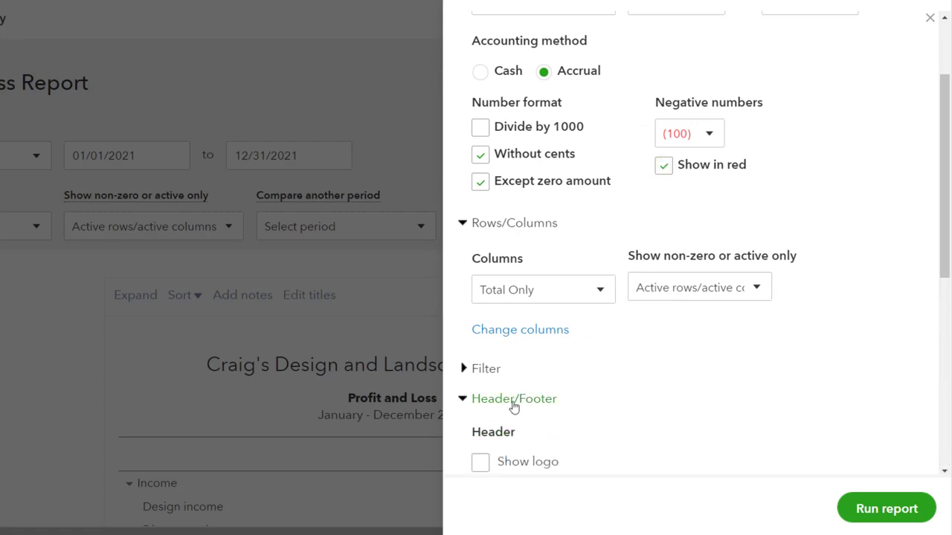
scroll(569, 401, "down", 4)
left_click(733, 255)
left_click_drag(733, 255, 606, 268)
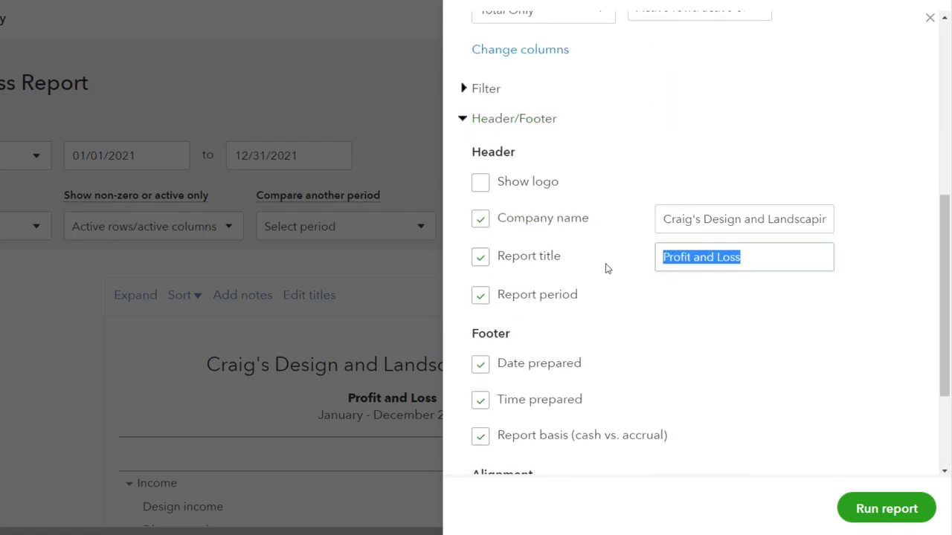
type("In")
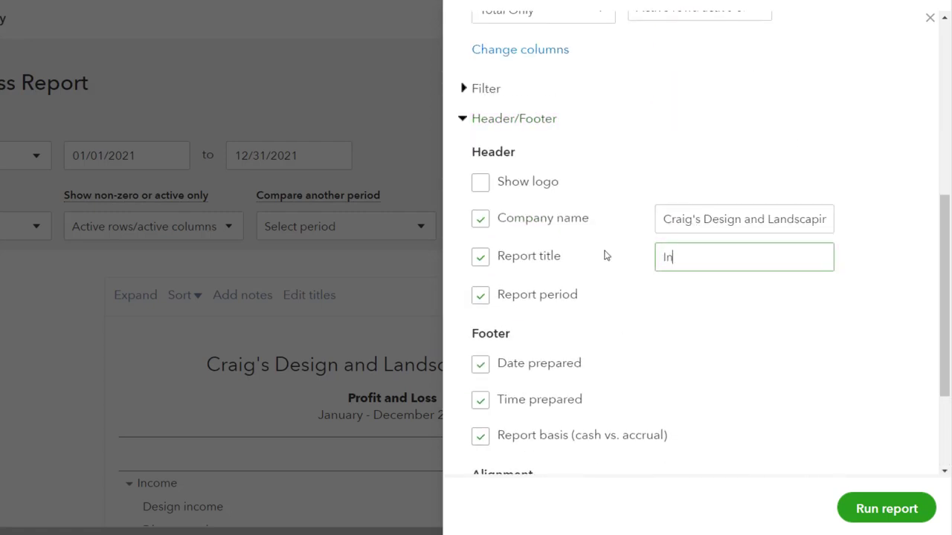
type("come Statement Summary")
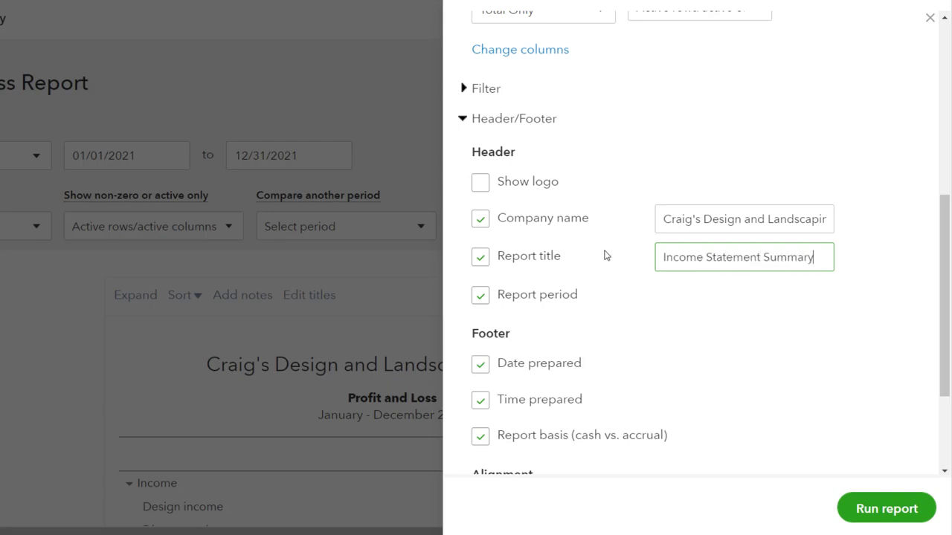
key("shift+Left")
key("shift+Left")
key("shift+Left")
key("shift+Left")
key("shift+Left")
key("shift+Left")
key("shift+Left")
key("shift+Left")
key("shift+Left")
key("shift+Left")
key("shift+Left")
key("shift+Left")
key("shift+Left")
key("shift+Left")
key("shift+Left")
key("shift+Left")
key("shift+Left")
key("shift+Left")
key("shift+Left")
key("shift+Left")
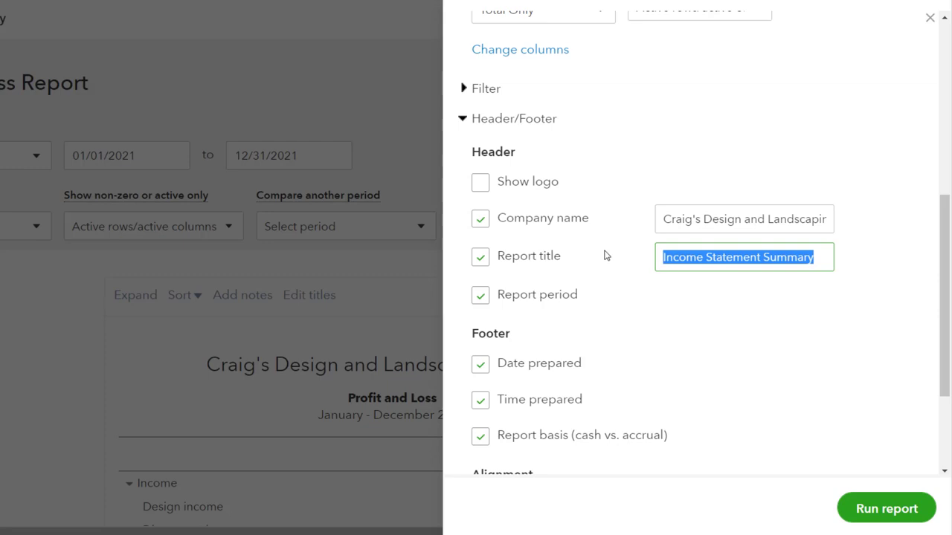
Remove the date prepared, time prepared and report basis from the footer, and run the customized report.
scroll(595, 335, "down", 1)
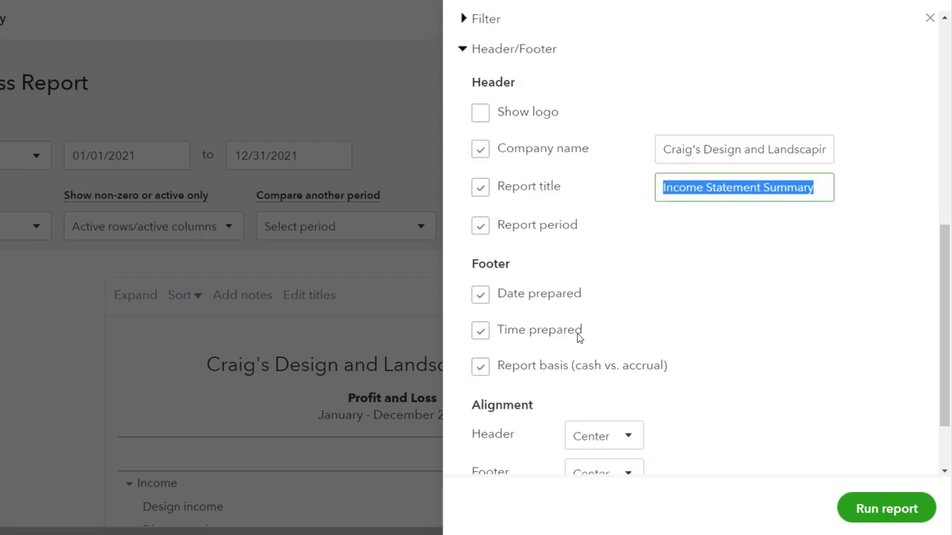
left_click(480, 293)
left_click(481, 330)
left_click(479, 365)
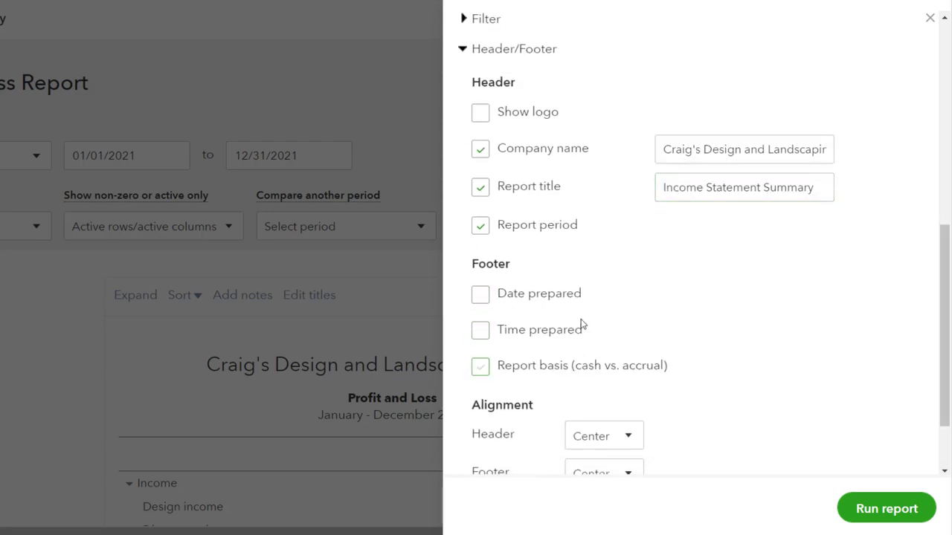
scroll(580, 323, "down", 2)
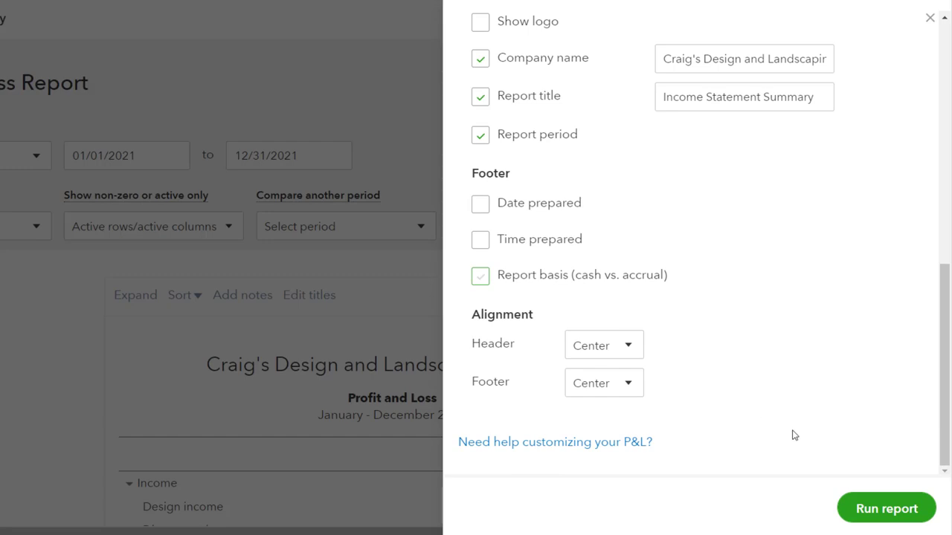
left_click(877, 505)
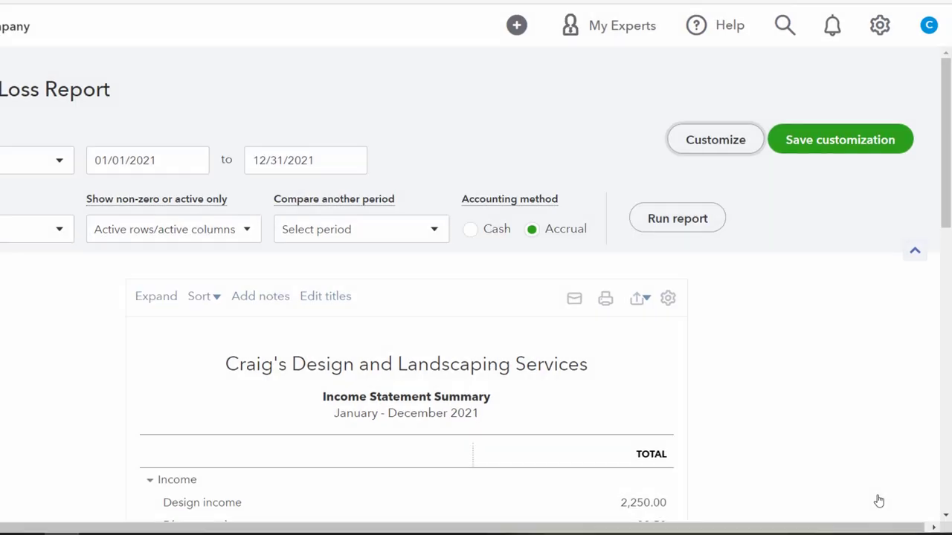
scroll(878, 502, "down", 3)
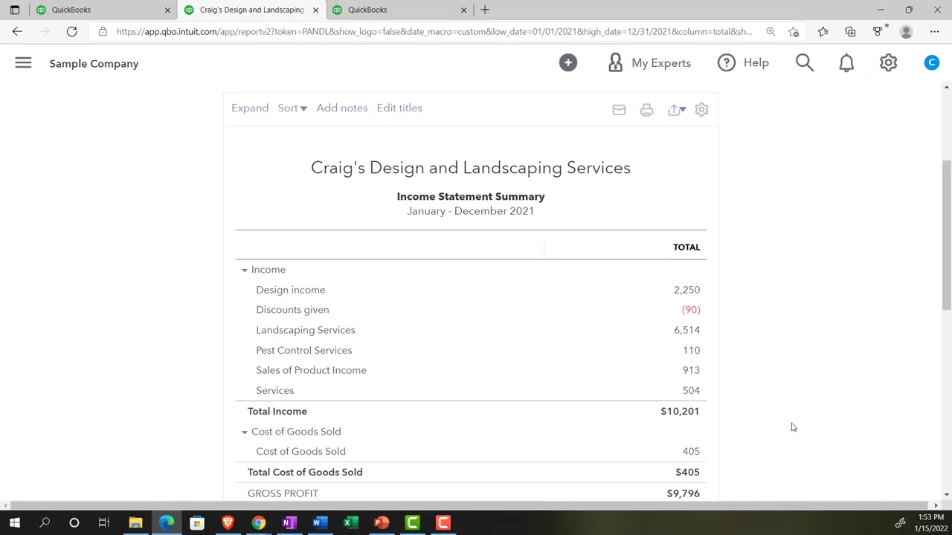
Save the customization as "Income Statement Summary" in a new report group named "Month End Reports".
scroll(793, 428, "up", 3)
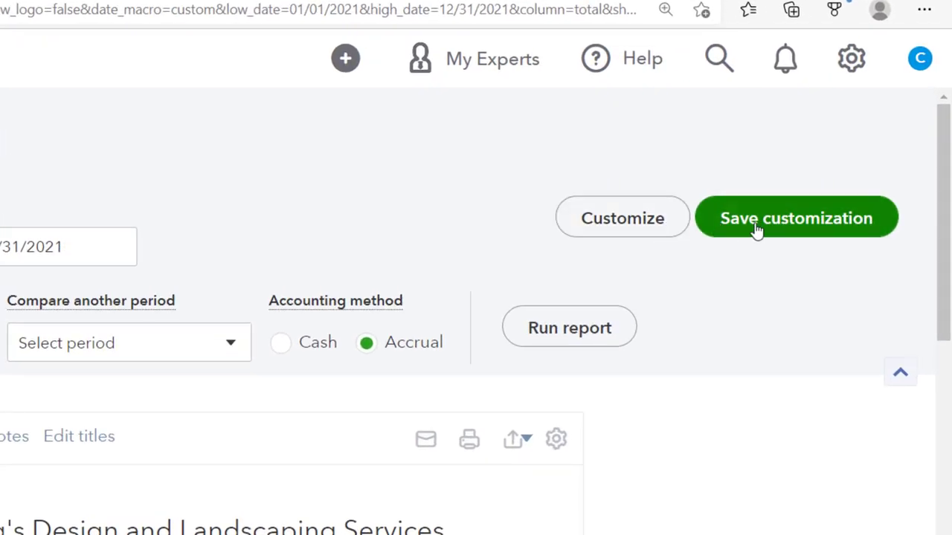
left_click(755, 229)
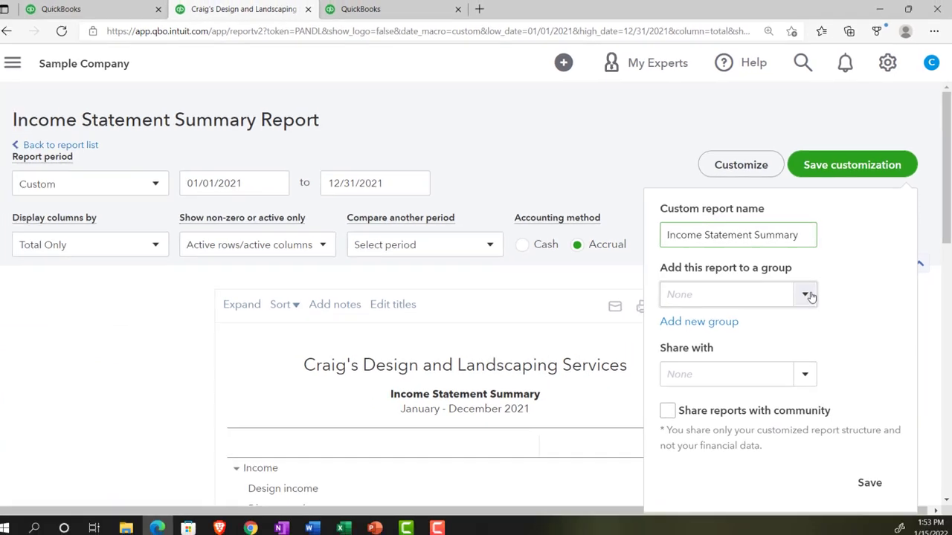
left_click(724, 421)
left_click(649, 247)
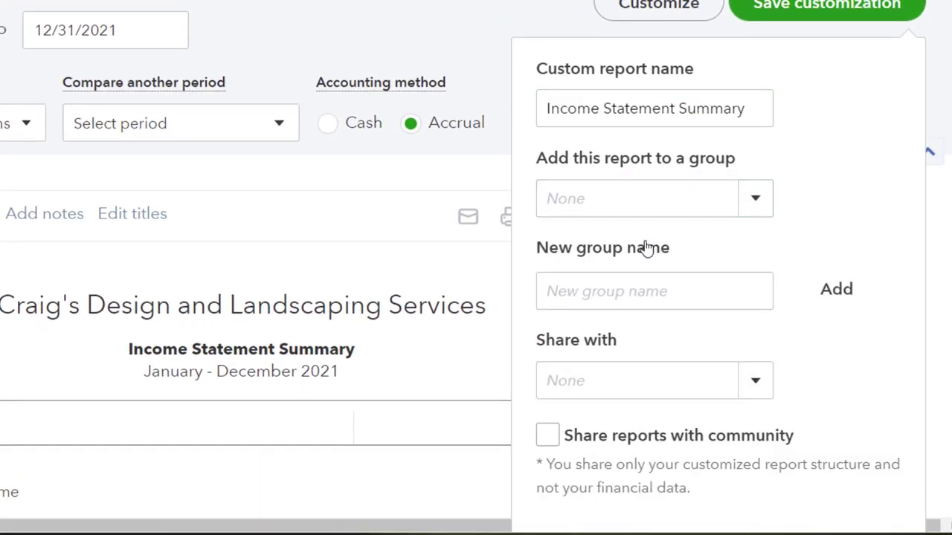
left_click(637, 290)
type("Month")
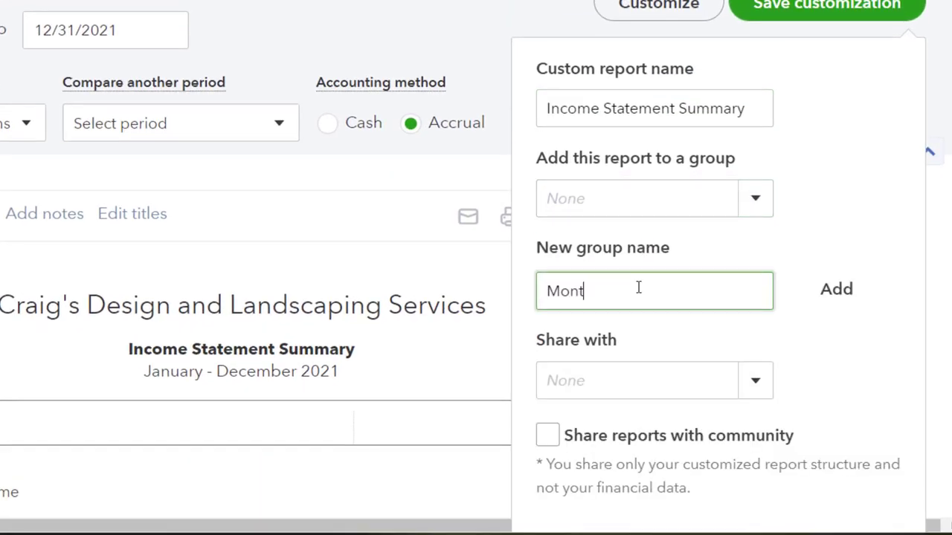
type(" End Reports")
left_click(827, 295)
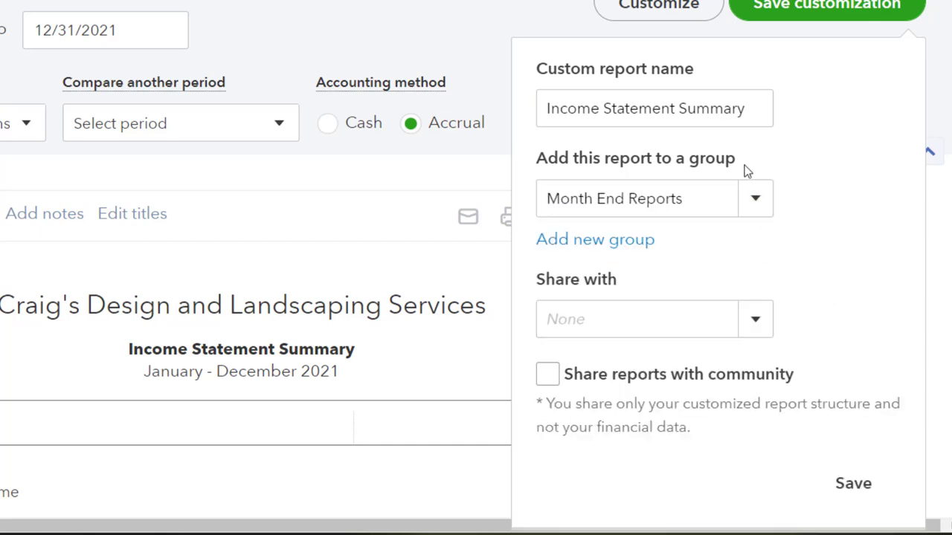
left_click(855, 485)
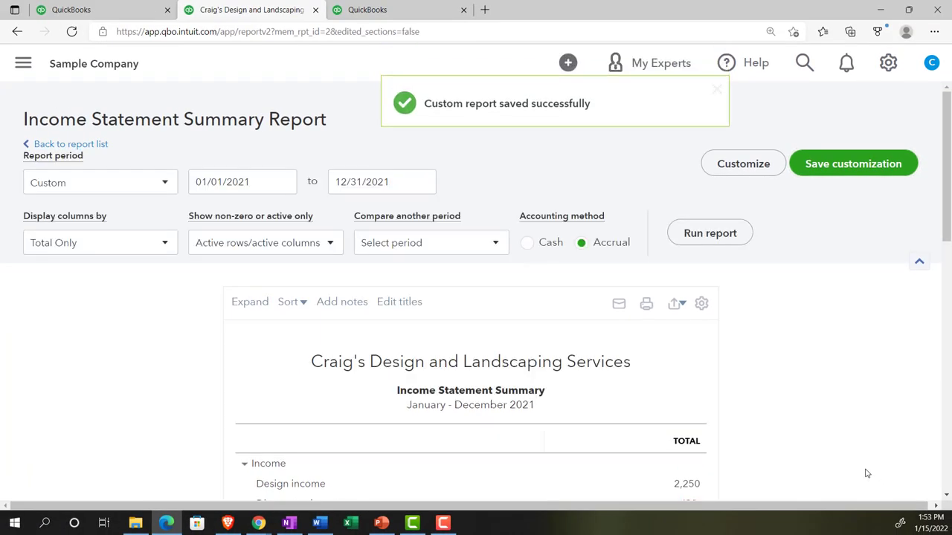
scroll(862, 468, "down", 3)
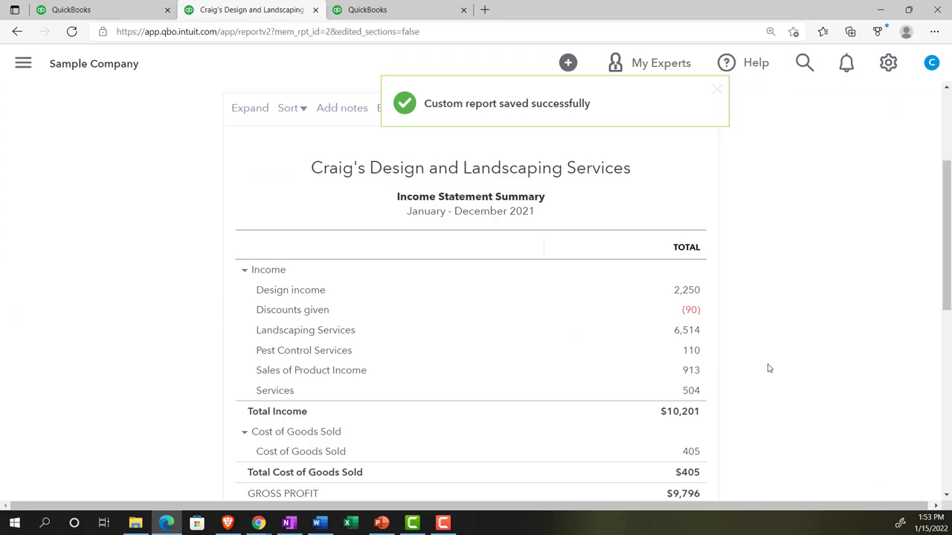
Export the Income Statement Summary report to PDF and save it as a PDF file.
scroll(767, 368, "up", 3)
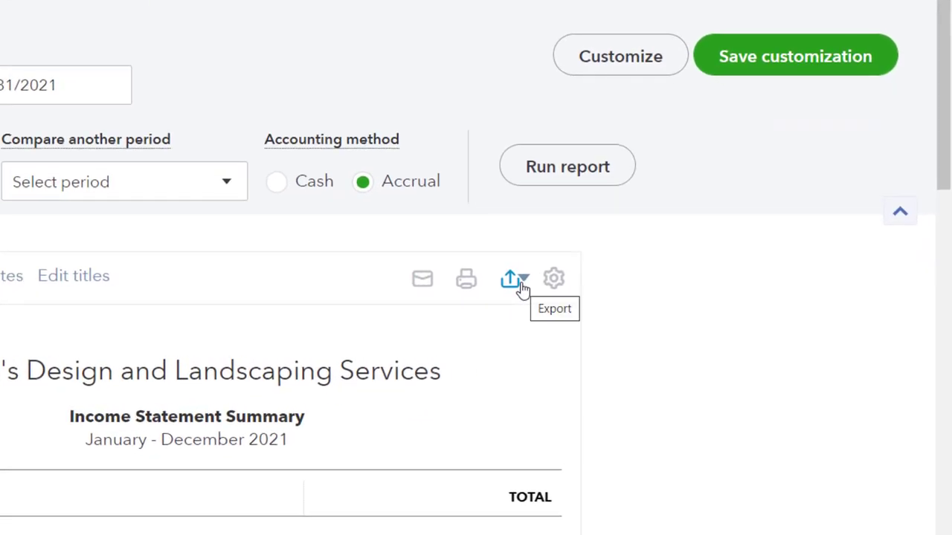
left_click(520, 281)
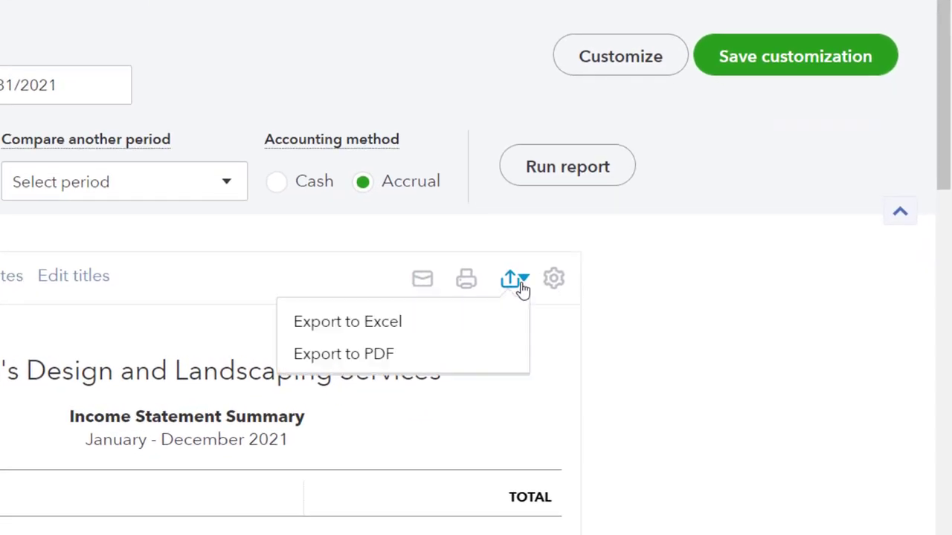
left_click(394, 355)
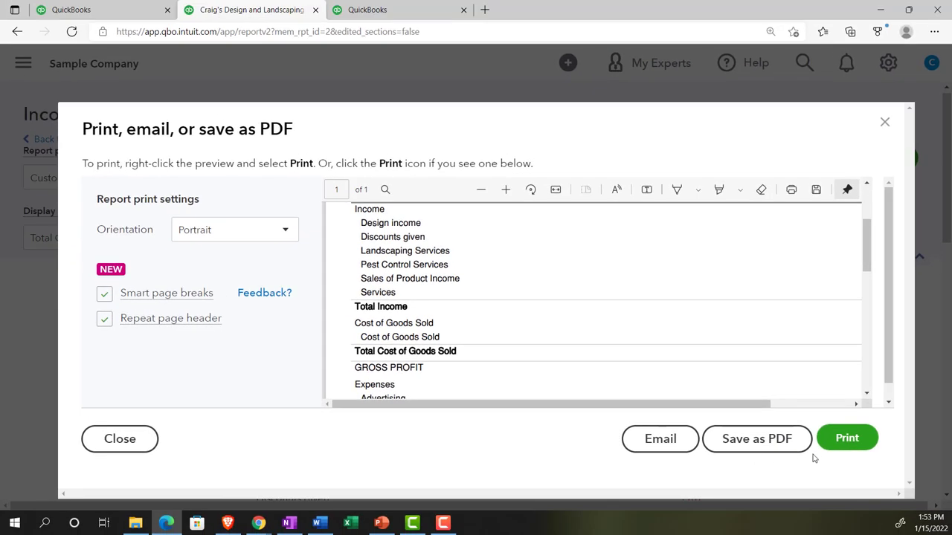
left_click(781, 445)
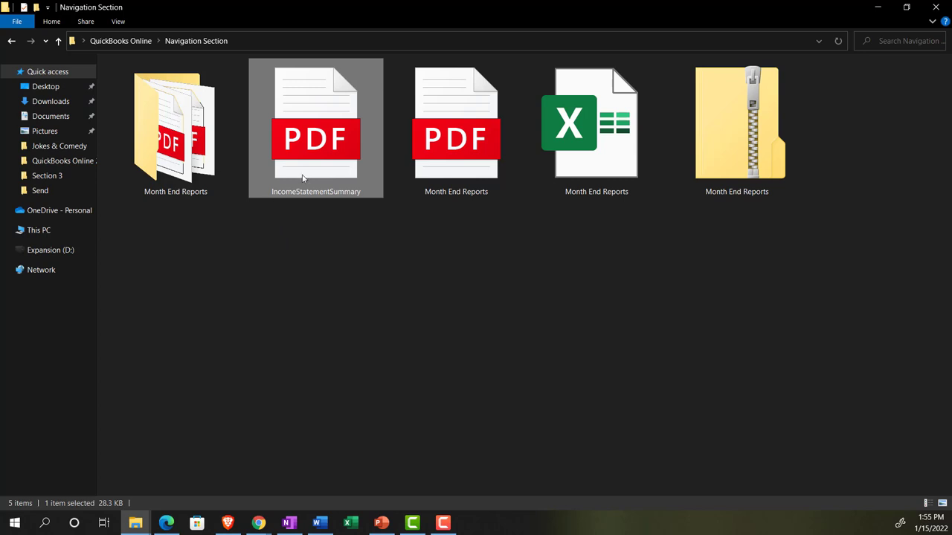
In File Explorer, display the Month End Reports folder's files as icons and return to the Navigation Section folder.
double_click(189, 166)
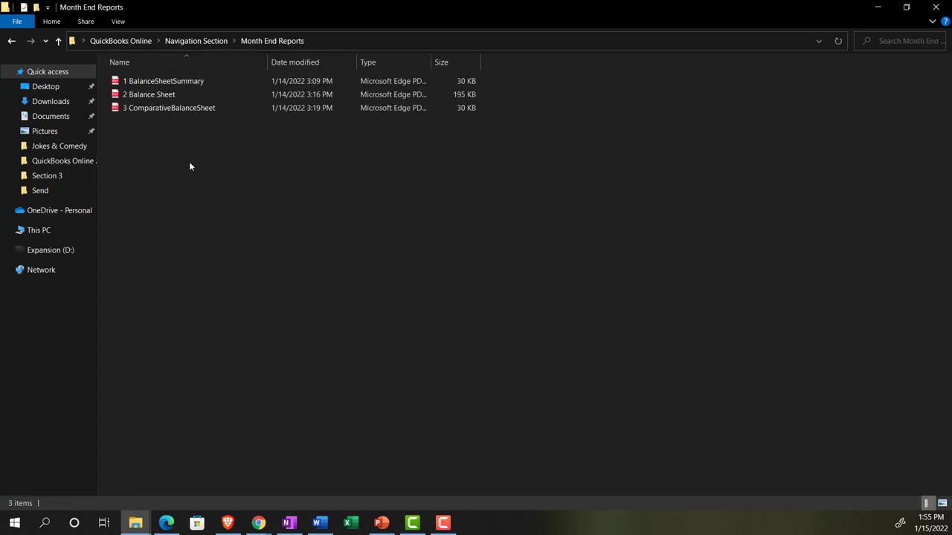
left_click(119, 22)
left_click(182, 35)
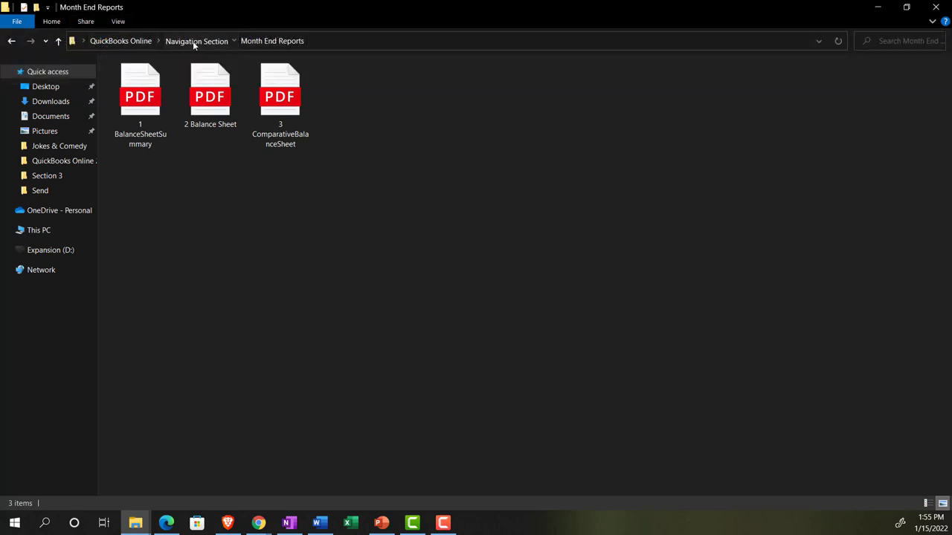
left_click(195, 41)
Switch back to Edge, close the PDF preview, and expand the report's detail rows.
left_click(168, 524)
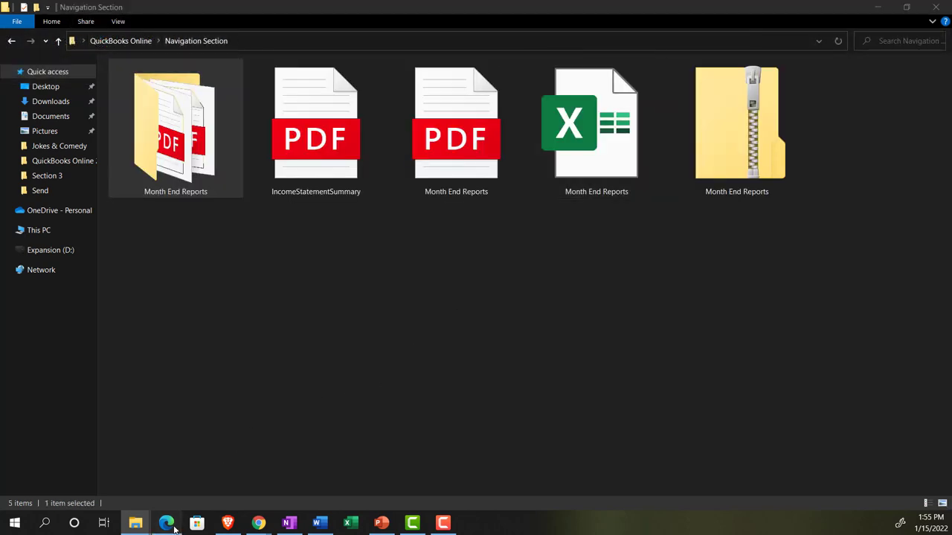
left_click(883, 123)
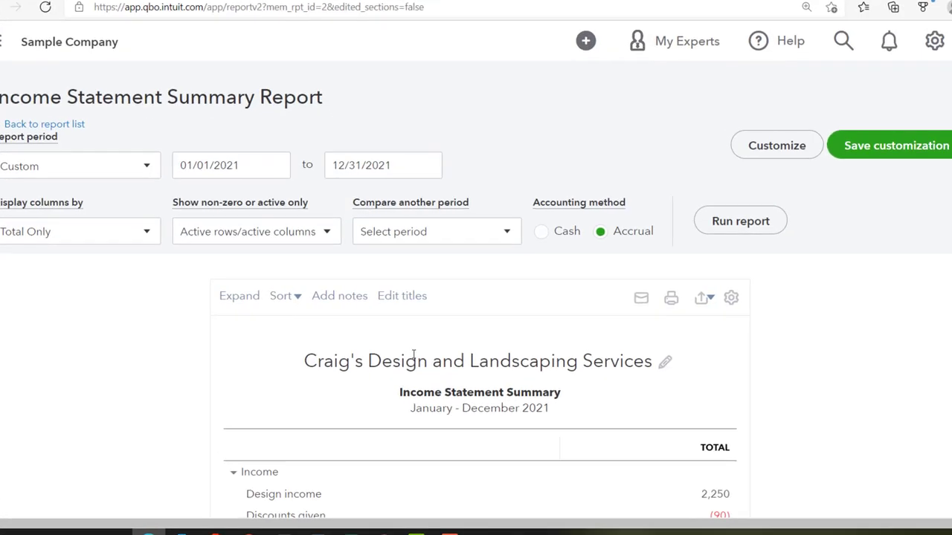
left_click(240, 296)
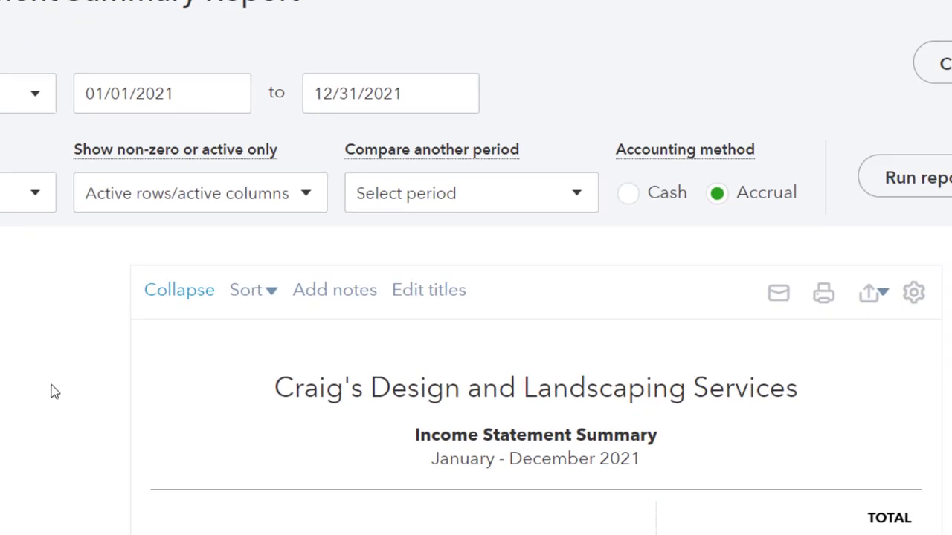
scroll(55, 392, "down", 3)
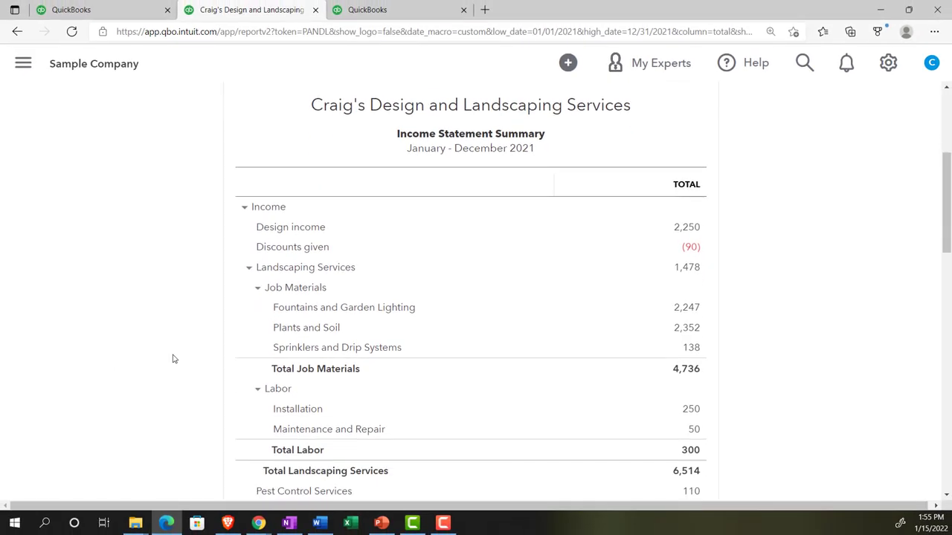
scroll(172, 359, "up", 3)
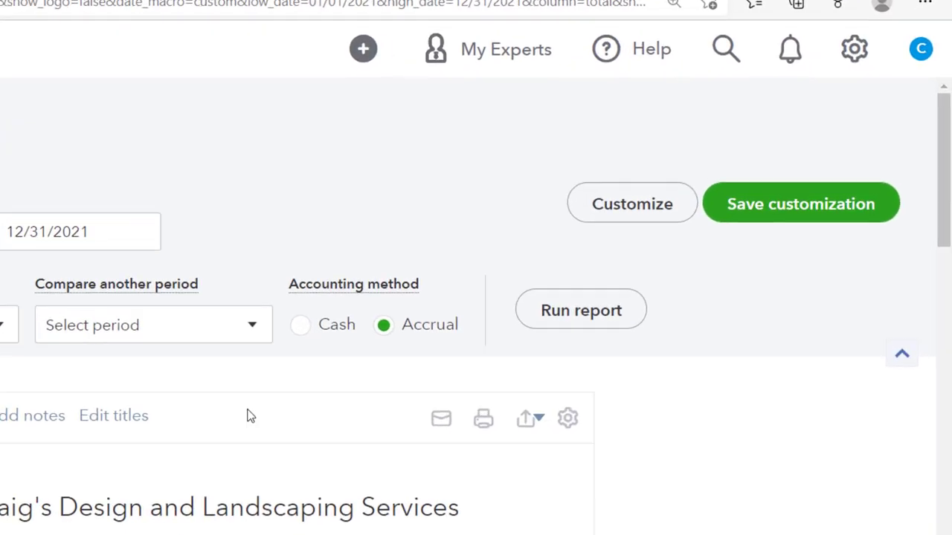
In the report customization's header settings, change the report title to "Statement Summary Standard".
left_click(559, 223)
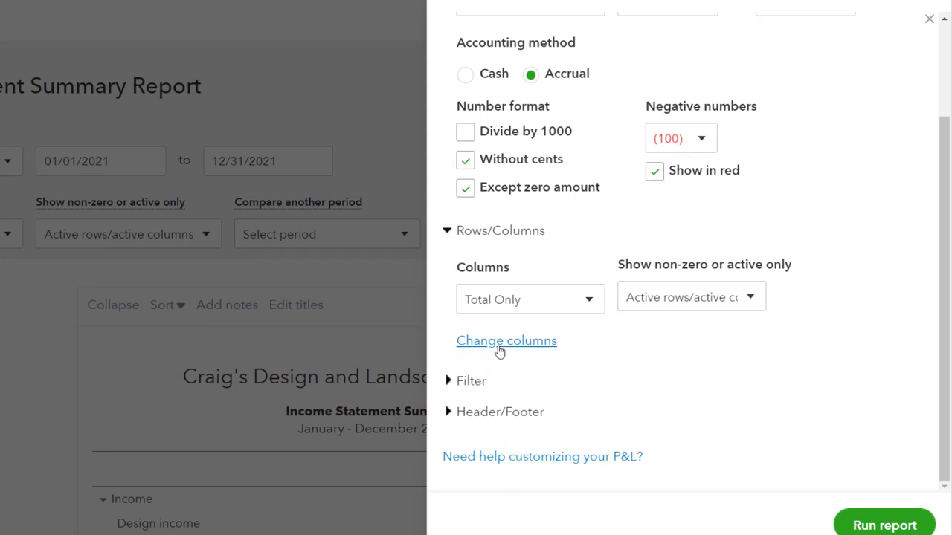
left_click(503, 413)
scroll(503, 413, "down", 4)
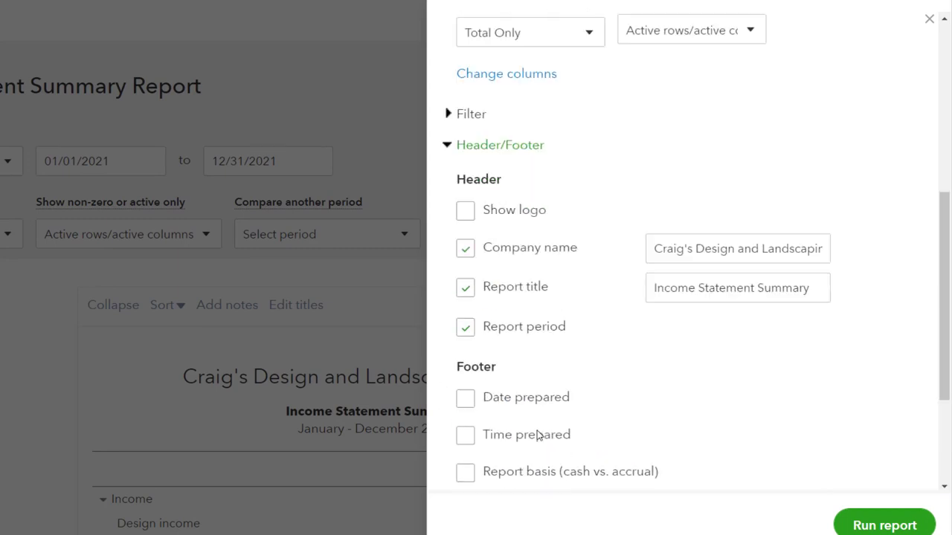
triple_click(699, 265)
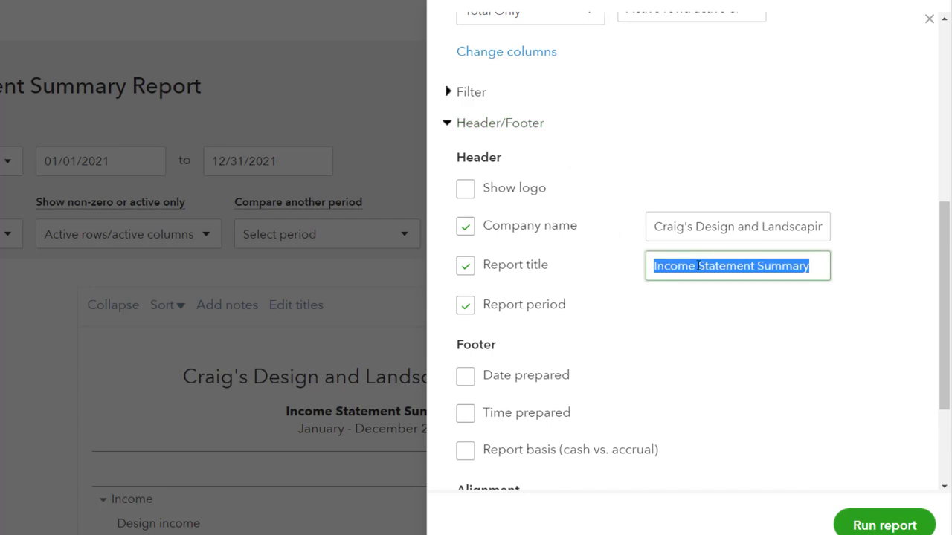
key("Home")
key("BackSpace")
key("BackSpace")
key("BackSpace")
key("BackSpace")
key("BackSpace")
key("BackSpace")
key("BackSpace")
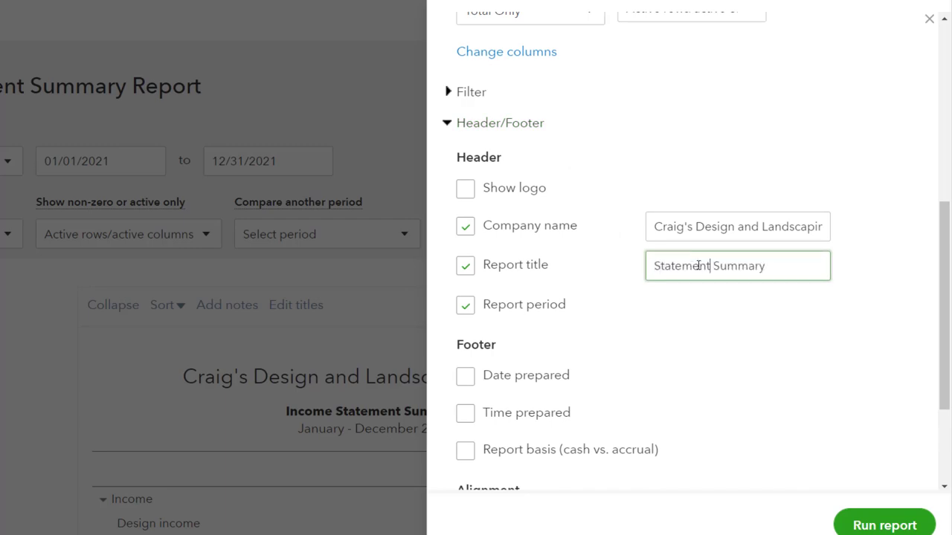
type("Standard")
Copy the full report title text and run the customized report.
key("shift+Left")
key("shift+Left")
key("shift+Left")
key("shift+Left")
key("shift+Left")
key("shift+Left")
key("shift+Left")
key("shift+Left")
key("shift+Left")
key("shift+Left")
key("shift+Left")
key("shift+Left")
key("shift+Left")
key("shift+Left")
key("shift+Left")
key("shift+Left")
key("shift+Left")
key("shift+Left")
key("shift+Left")
key("shift+Left")
key("ctrl+c")
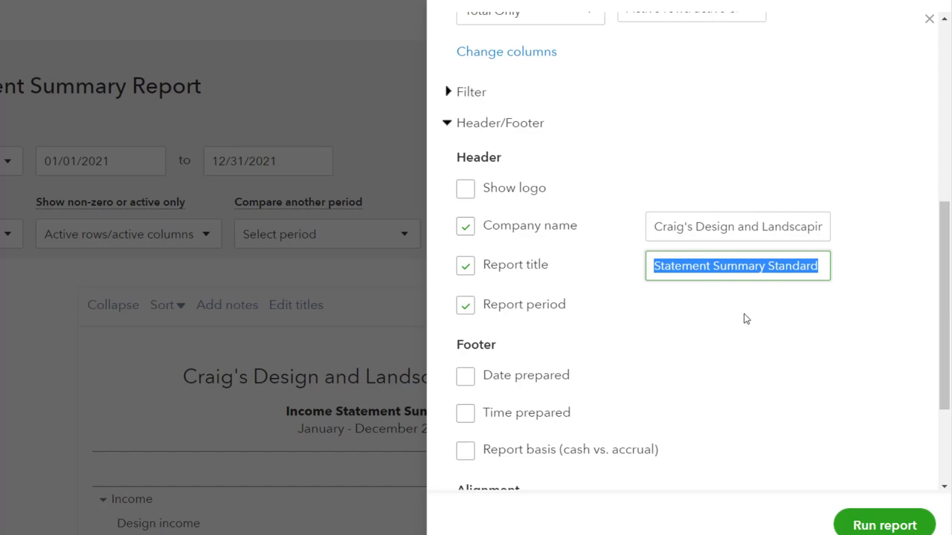
left_click(883, 524)
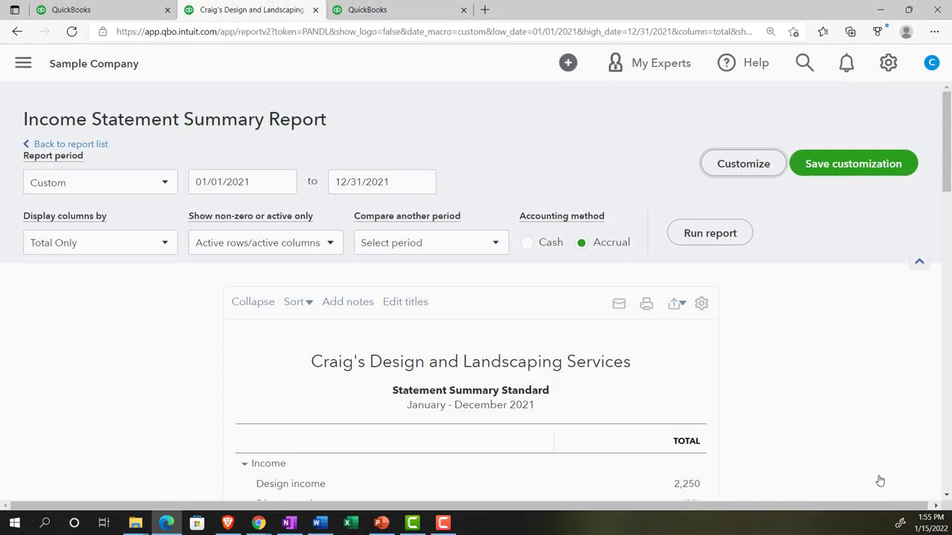
Save the customization under the copied name "Statement Summary Standard" in the Month End Reports group.
scroll(819, 392, "down", 3)
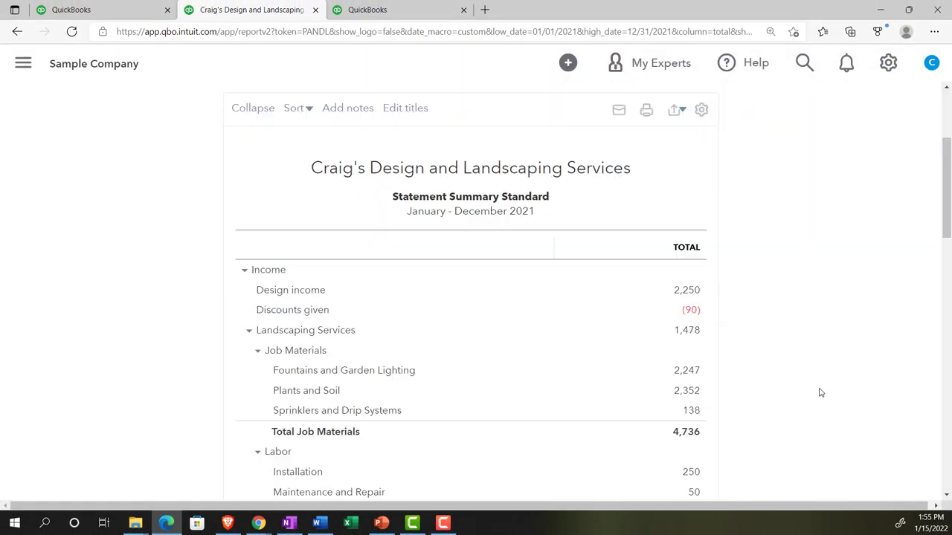
scroll(809, 385, "up", 3)
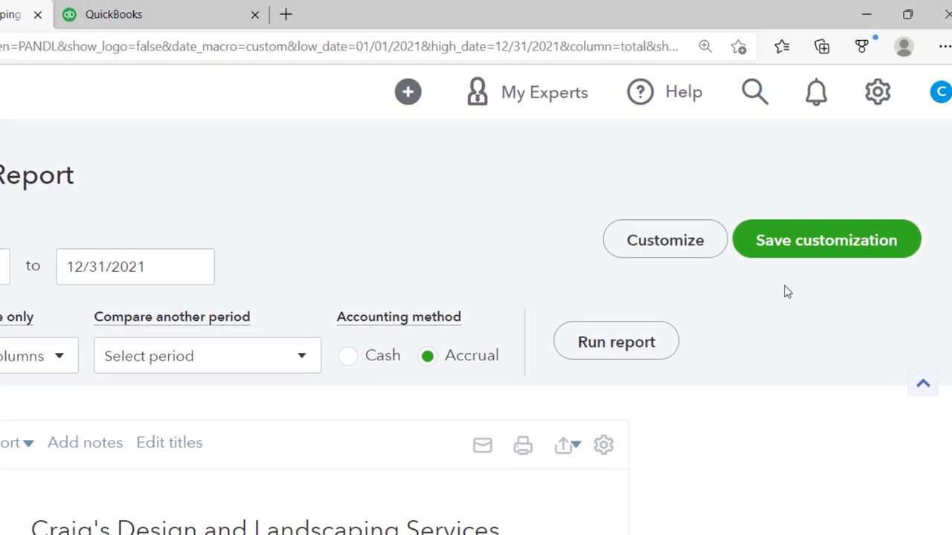
left_click(786, 278)
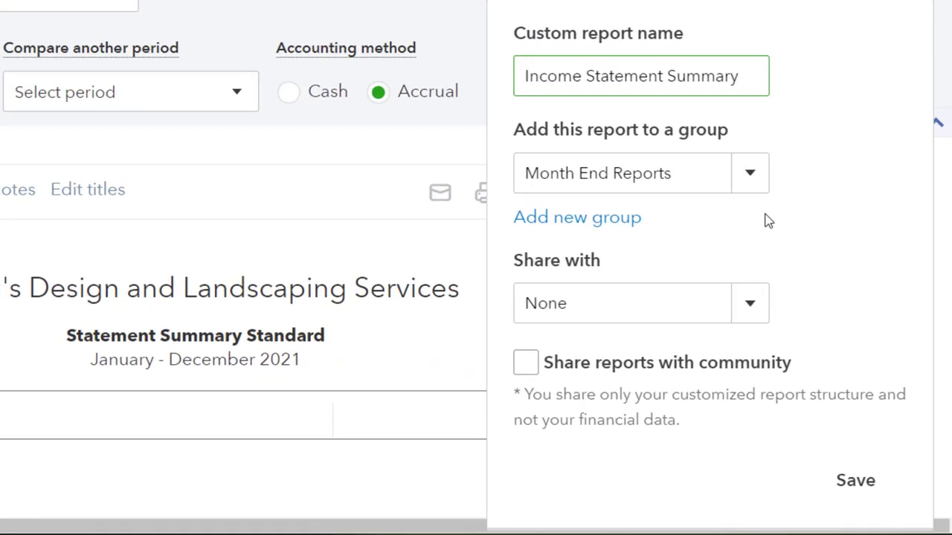
left_click_drag(745, 77, 476, 84)
key("ctrl+v")
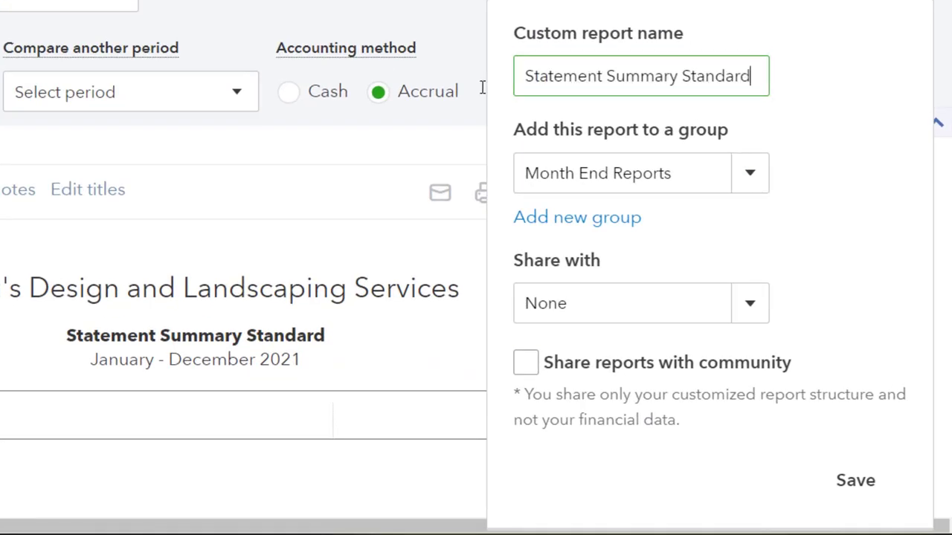
left_click(861, 482)
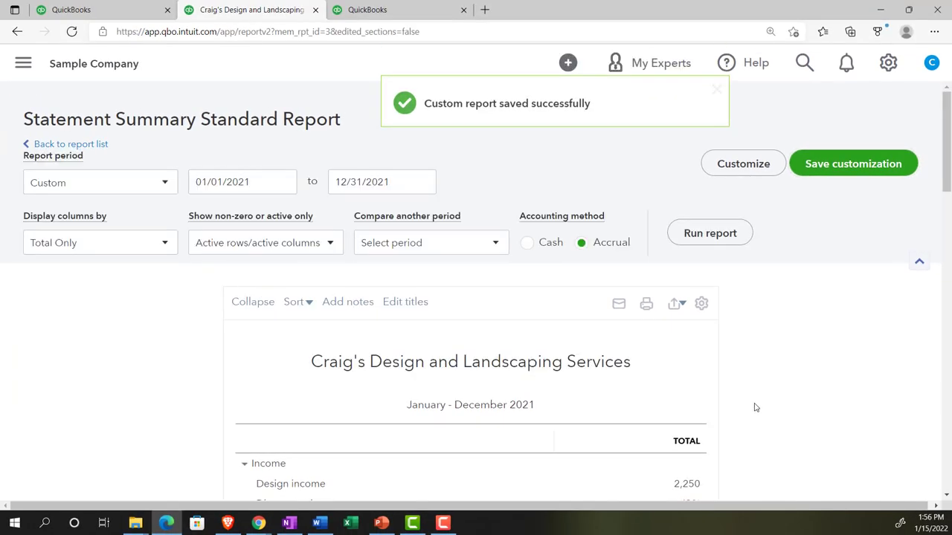
Export the Statement Summary Standard report to PDF, save it as a PDF file, and show the downloaded file in its folder.
scroll(754, 407, "down", 4)
scroll(754, 407, "up", 3)
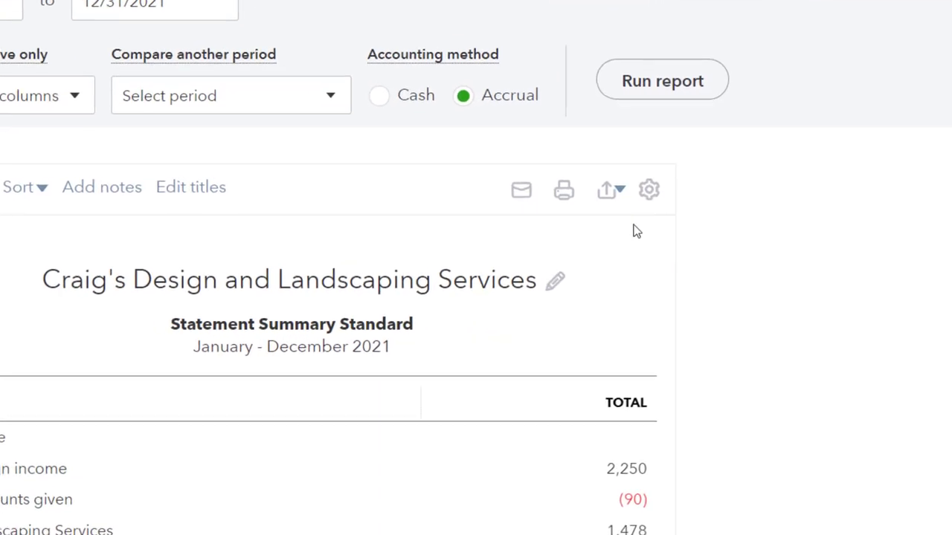
left_click(608, 190)
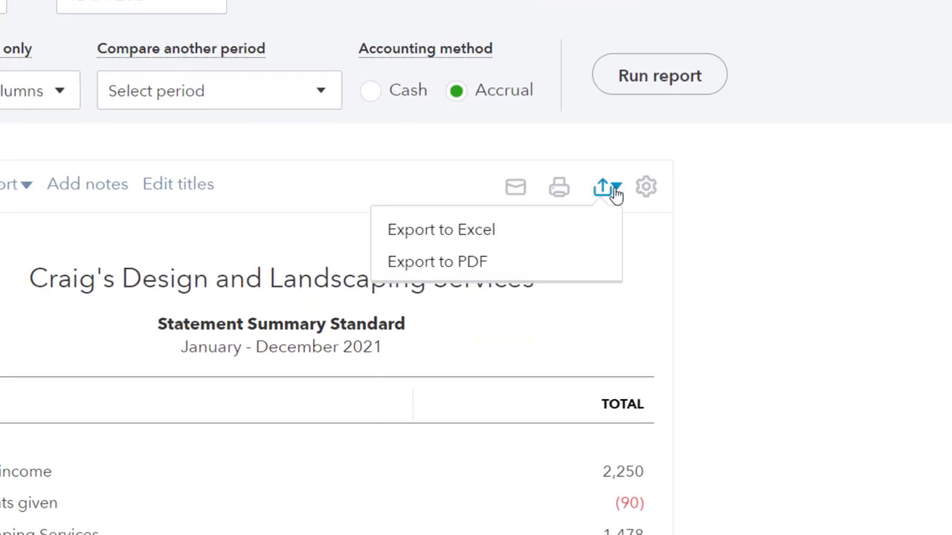
left_click(482, 269)
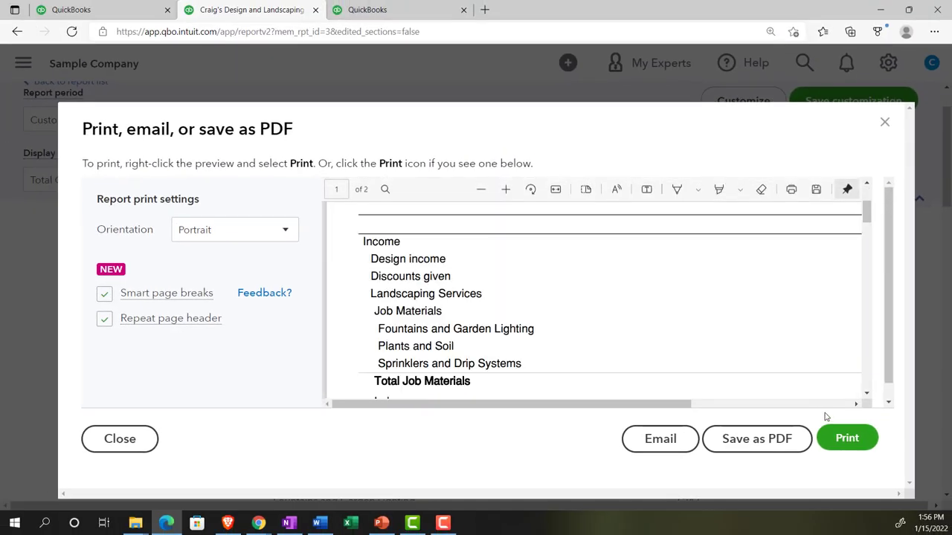
left_click(789, 440)
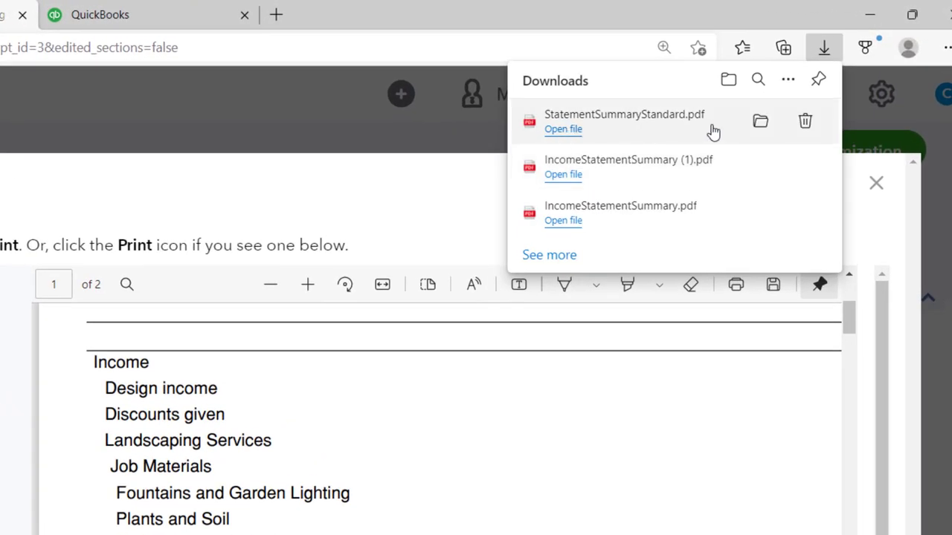
left_click(760, 121)
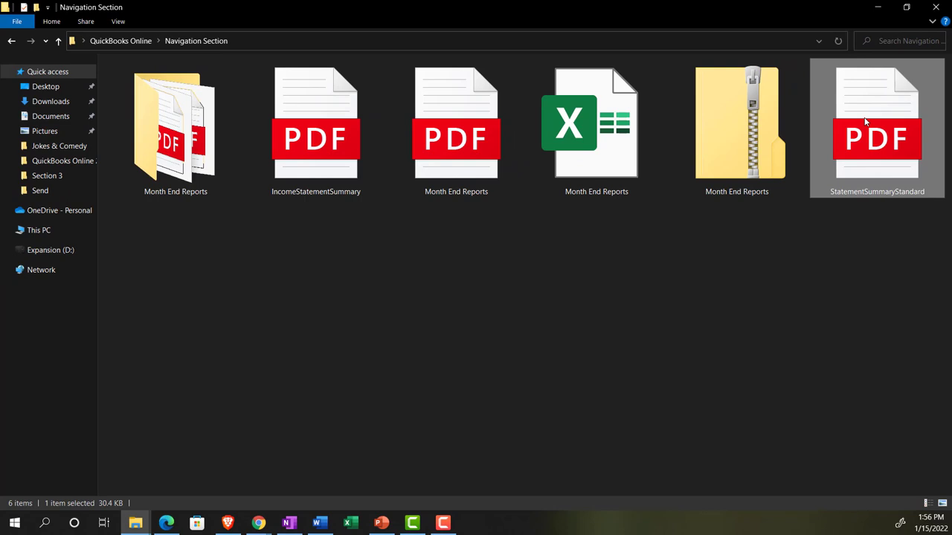
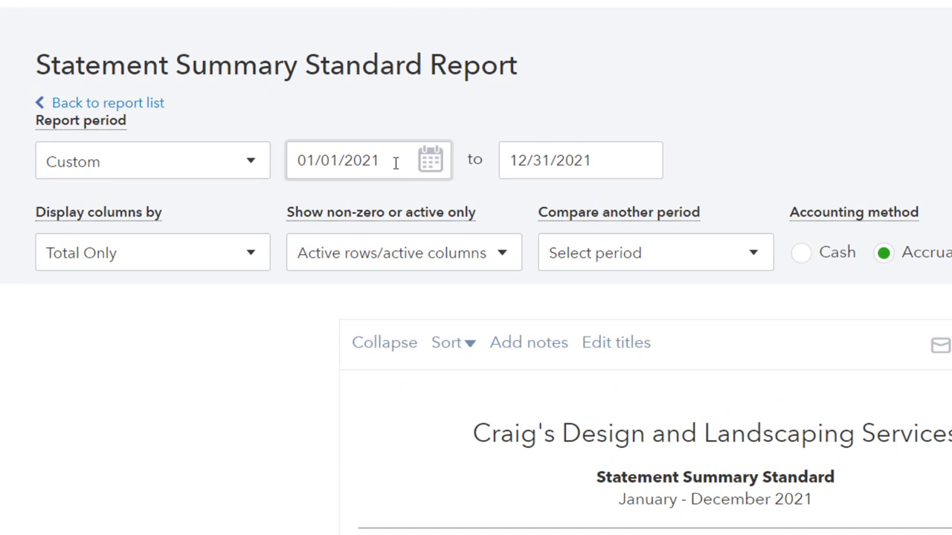
Set the report period to 10/01/2021 through 12/31/2021.
left_click(396, 163)
type("100121")
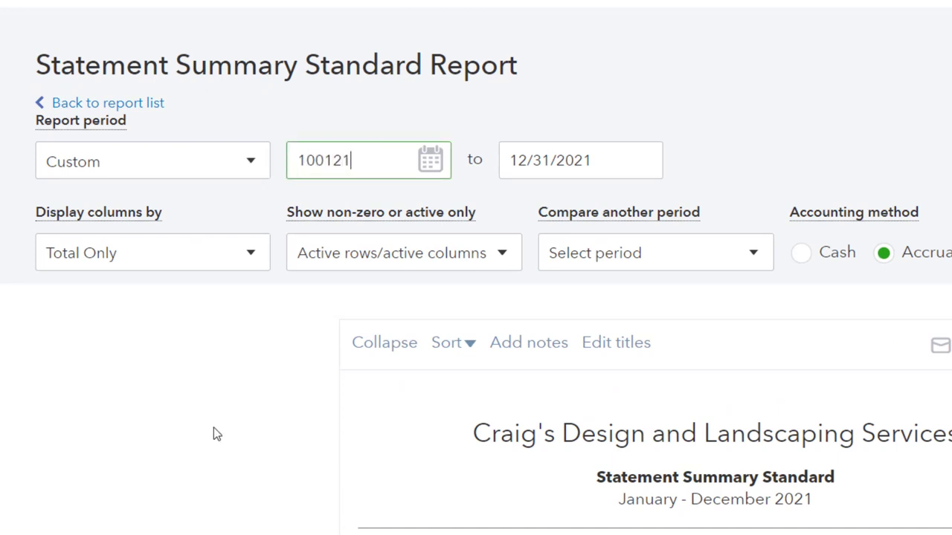
key("Tab")
type("12/31/")
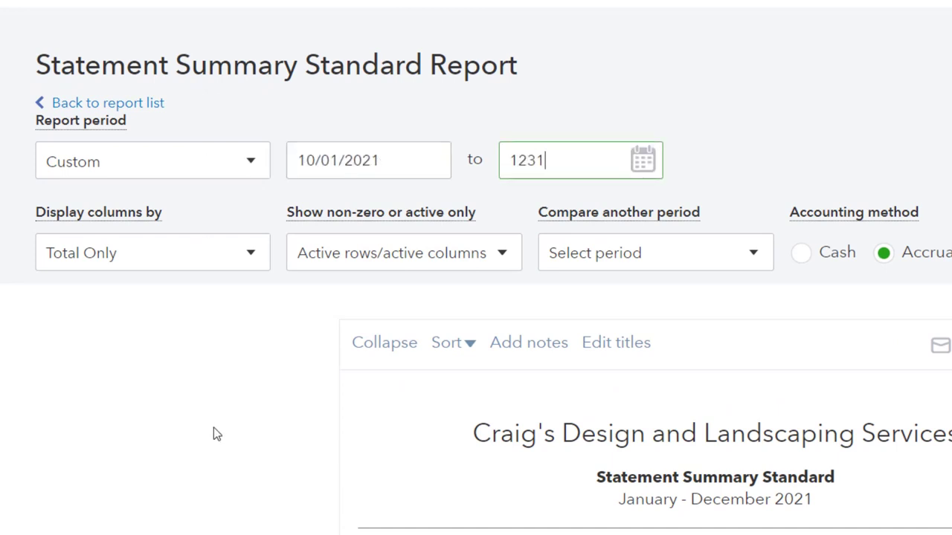
type("2021")
key("Tab")
Display the report columns by Months and run the report.
left_click(251, 256)
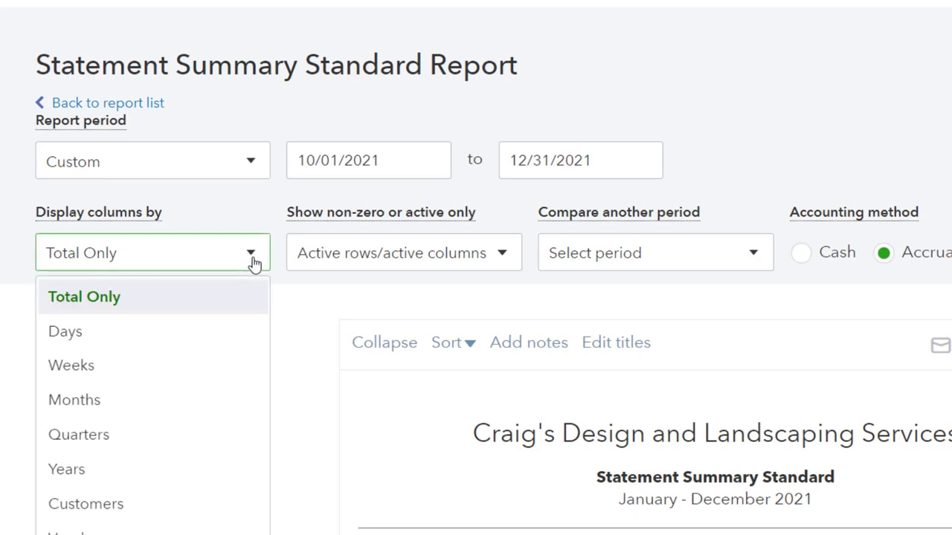
left_click(153, 397)
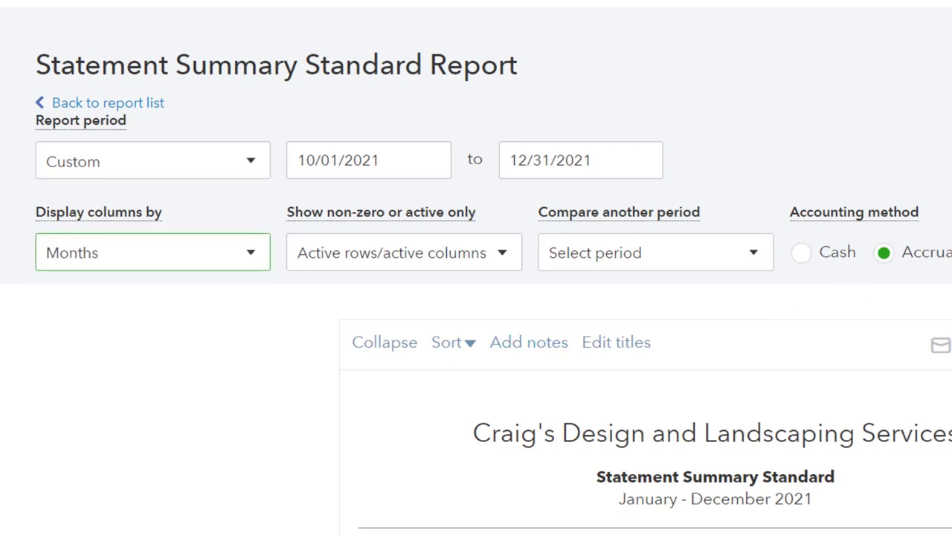
left_click(822, 234)
scroll(725, 236, "down", 3)
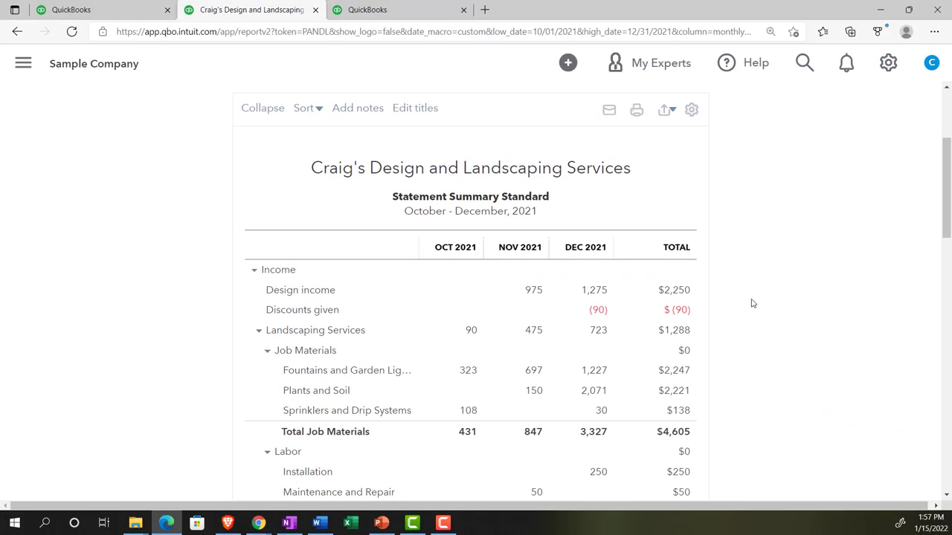
In the customization's header settings, replace "Summary Standard" in the report title with "by Month".
scroll(750, 305, "up", 3)
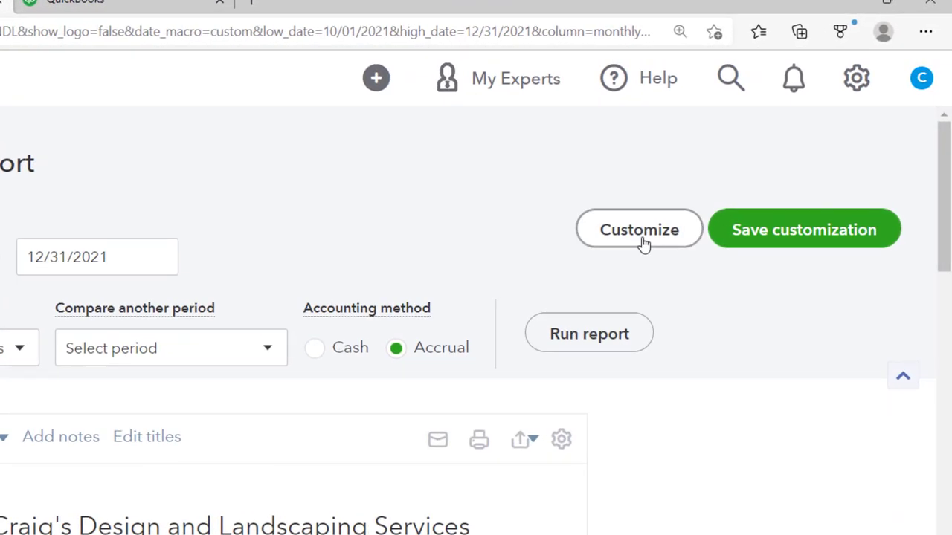
left_click(641, 239)
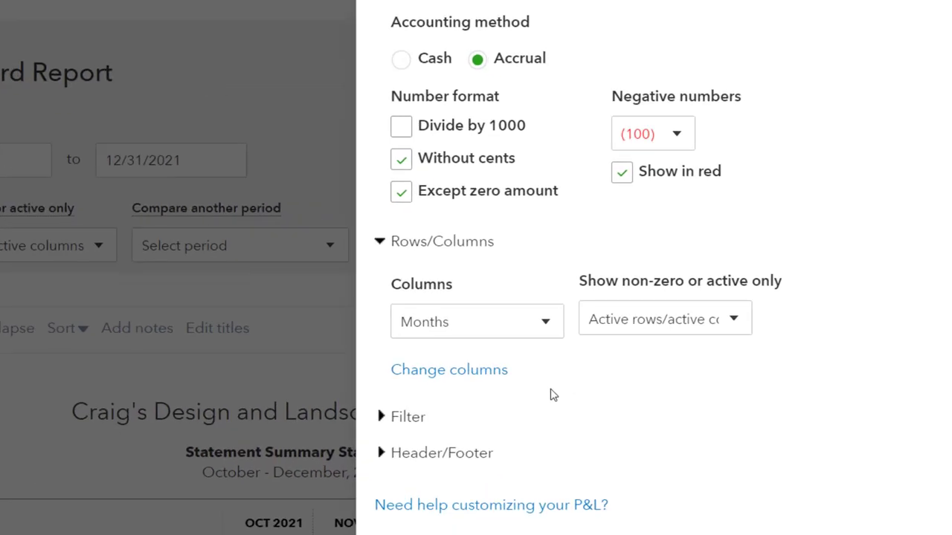
left_click(418, 454)
scroll(418, 455, "down", 2)
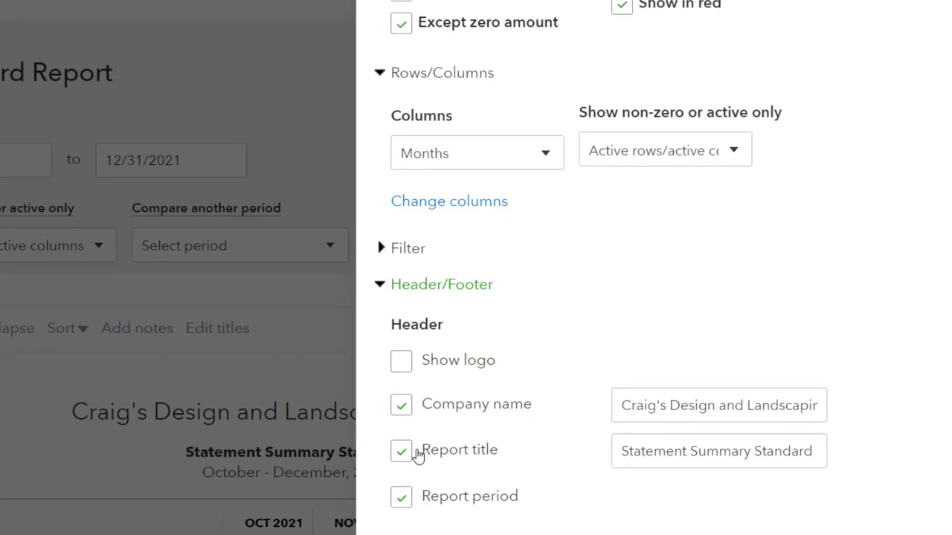
scroll(418, 454, "down", 2)
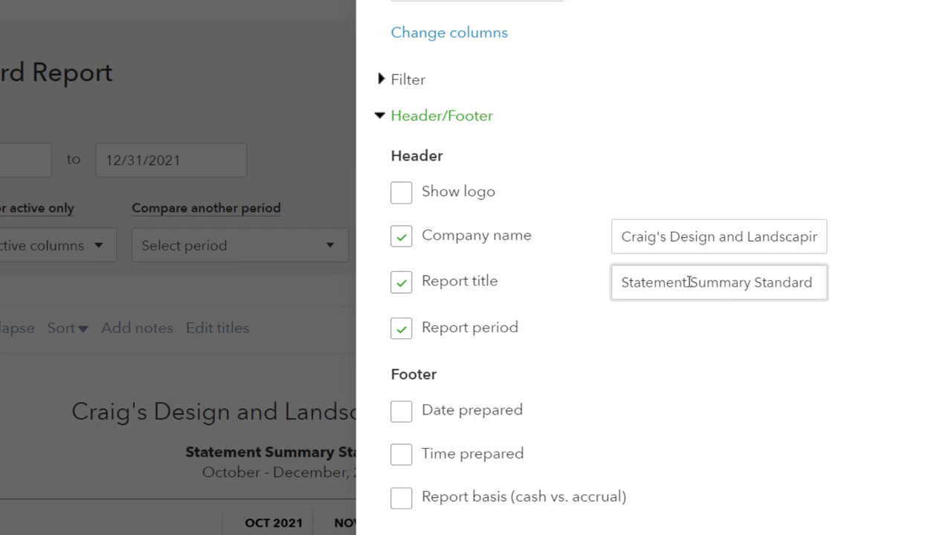
left_click_drag(692, 282, 814, 279)
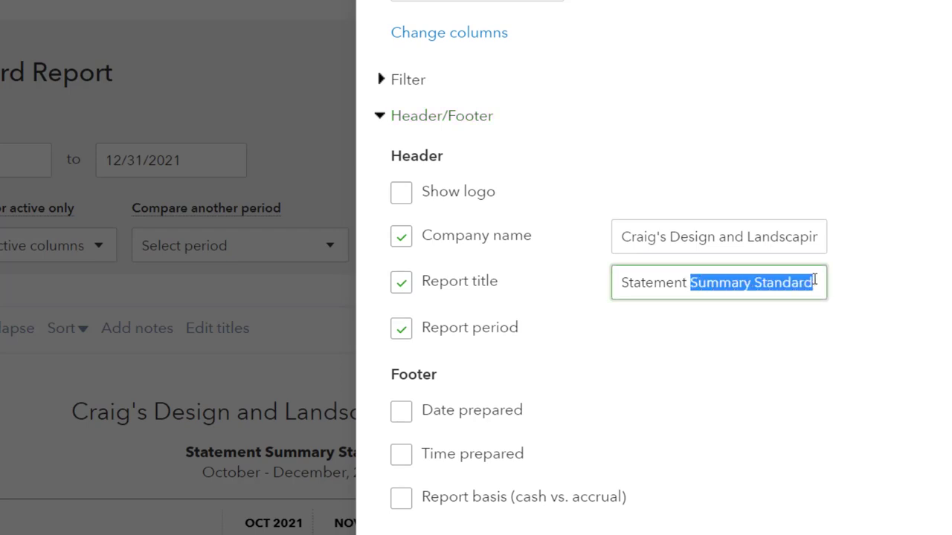
type("B")
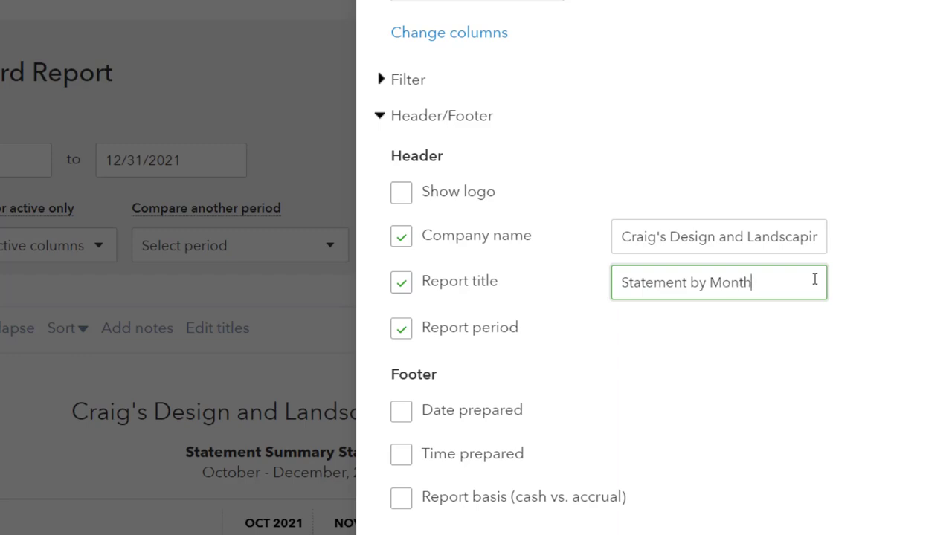
Insert "Income" at the start of the report title to make it "Income Statement by Month".
key("shift+Left")
key("shift+Left")
key("shift+Left")
key("shift+Left")
key("shift+Left")
key("shift+Left")
key("shift+Left")
key("shift+Left")
key("shift+Left")
key("shift+Left")
key("shift+Left")
key("shift+Left")
key("shift+Left")
key("shift+Left")
key("shift+Left")
key("shift+Left")
key("shift+Left")
key("shift+Left")
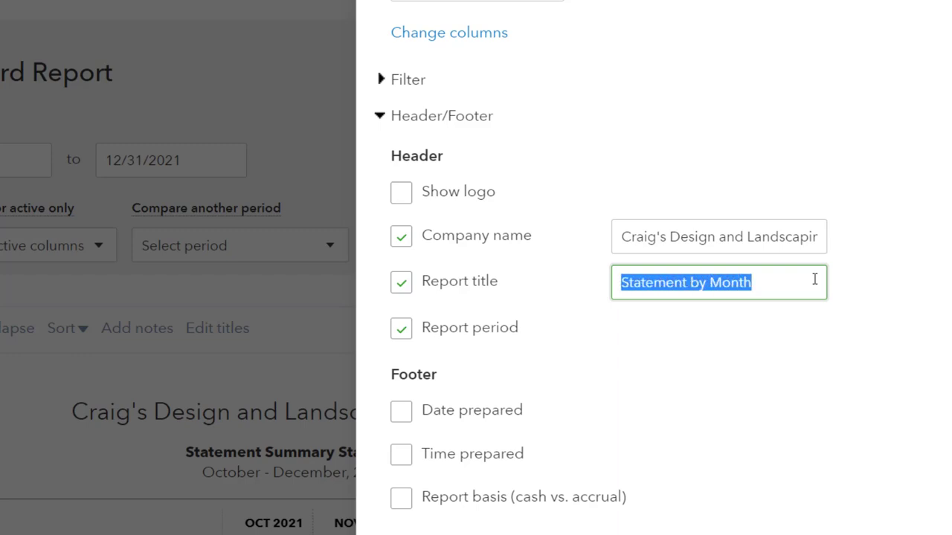
key("Left")
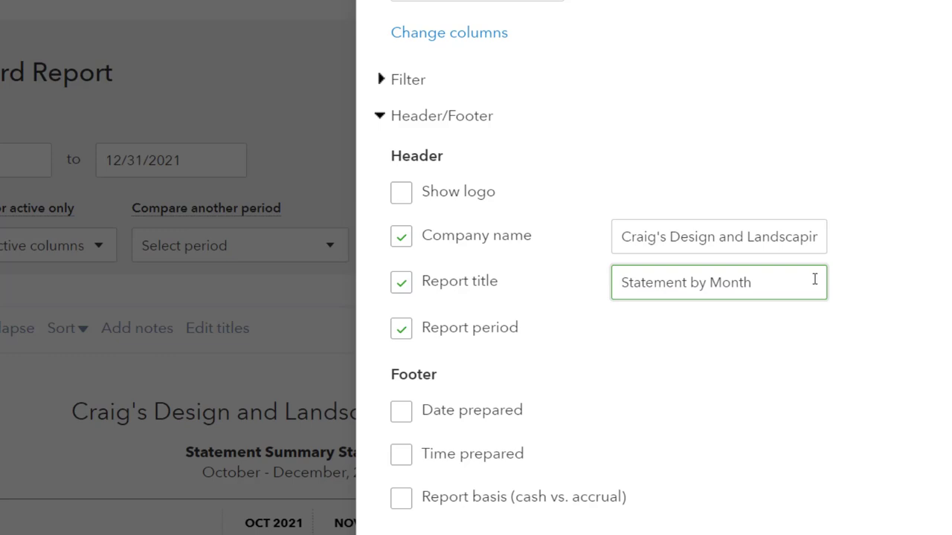
type("Incoem")
key("BackSpace")
key("BackSpace")
key("BackSpace")
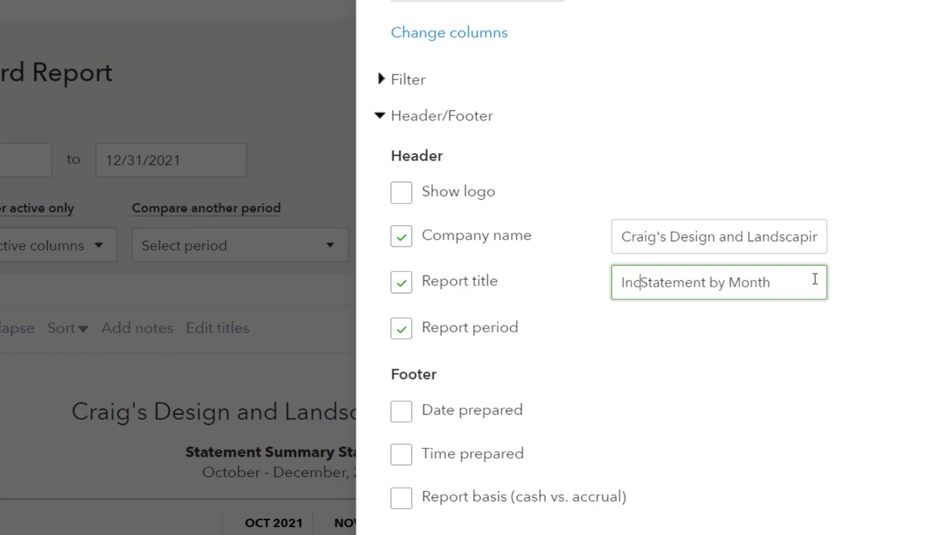
type("ome")
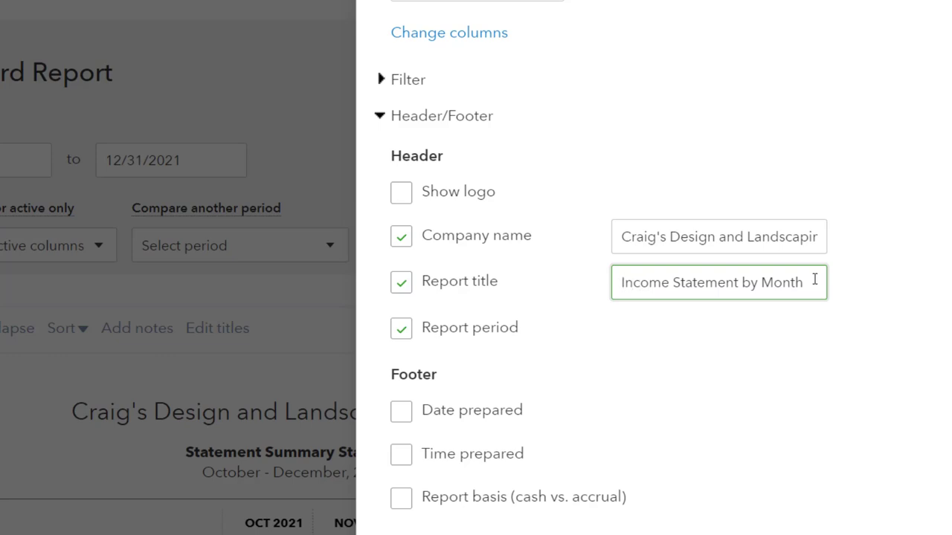
Select the full report title text for reuse and run the report with the new title.
key("shift+Right")
key("shift+Right")
key("shift+Right")
key("shift+Right")
key("shift+Right")
key("shift+Right")
key("shift+Right")
key("shift+Right")
key("shift+Right")
key("shift+Right")
key("shift+Right")
key("shift+Right")
key("shift+Right")
key("shift+Right")
key("shift+Right")
key("shift+Right")
key("shift+Right")
key("shift+Right")
key("shift+Right")
key("shift+Right")
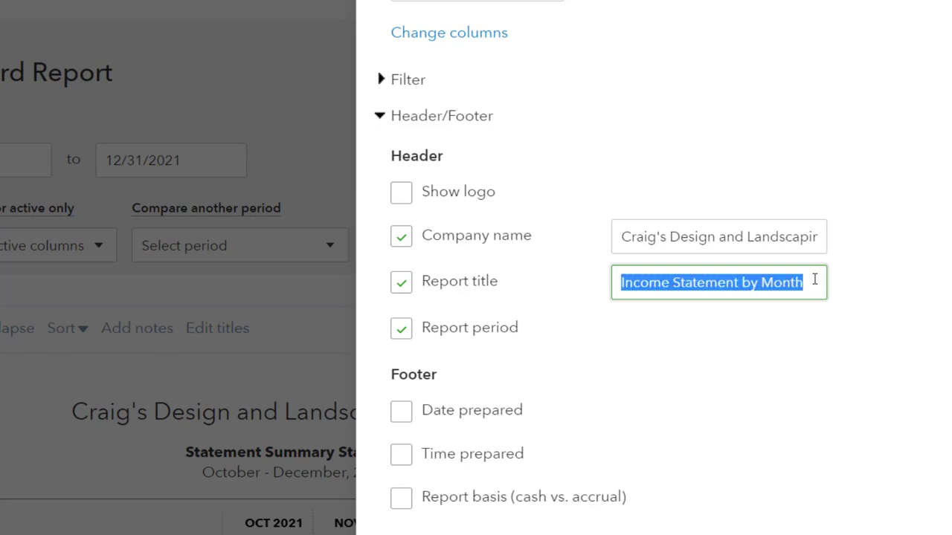
left_click(903, 529)
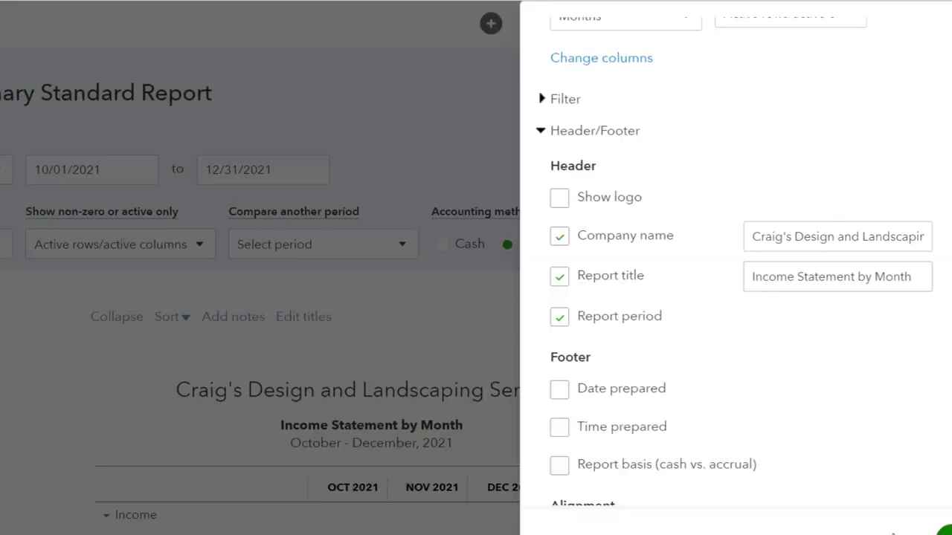
scroll(570, 410, "down", 3)
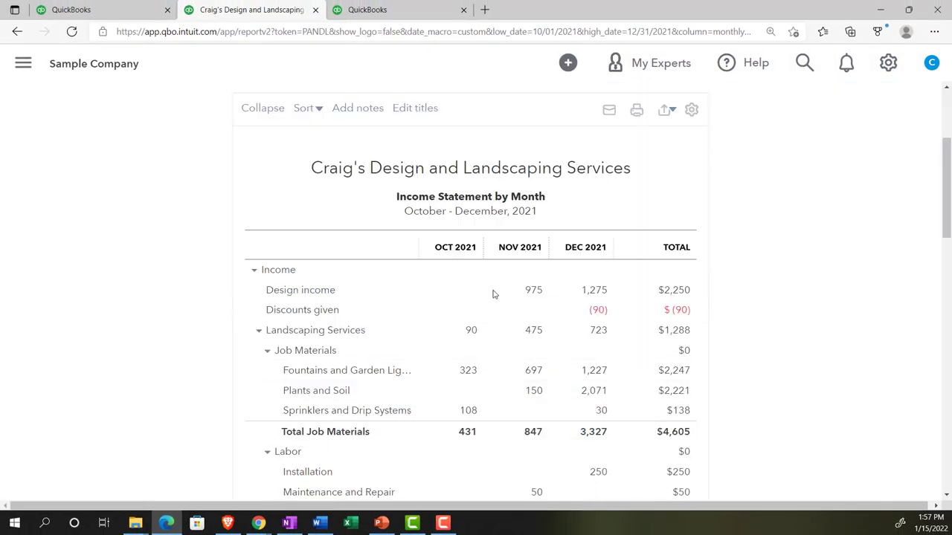
Save the report customization under the name "Income Statement by Month" in the Month End Reports group.
scroll(509, 346, "up", 1)
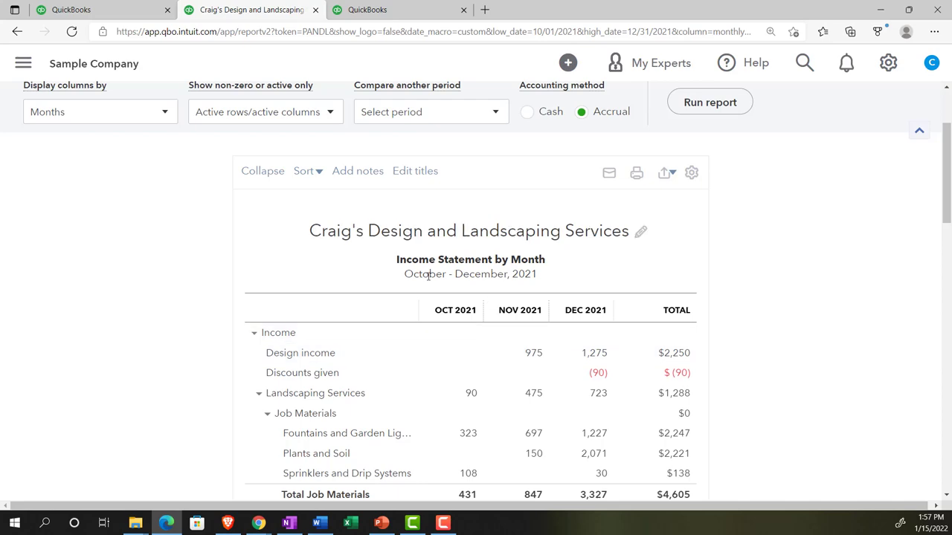
scroll(460, 286, "up", 2)
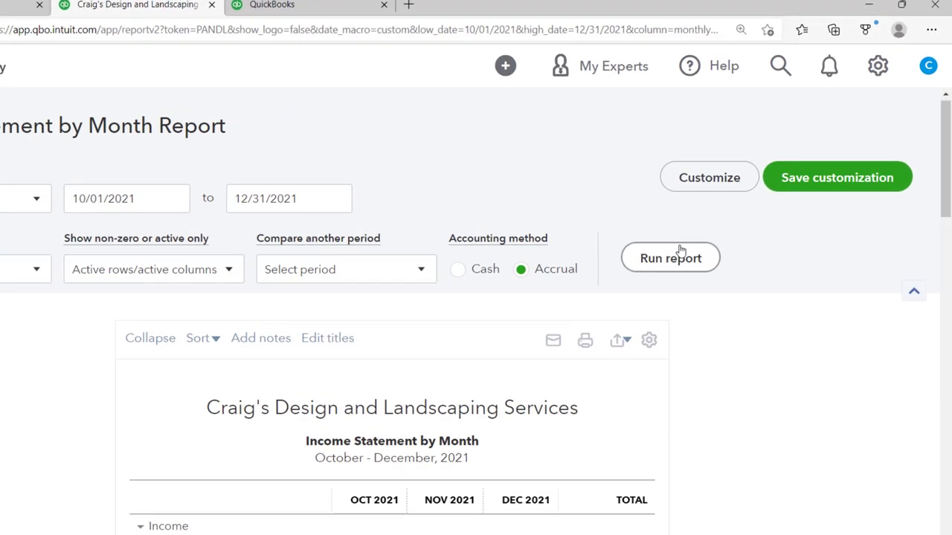
left_click(803, 176)
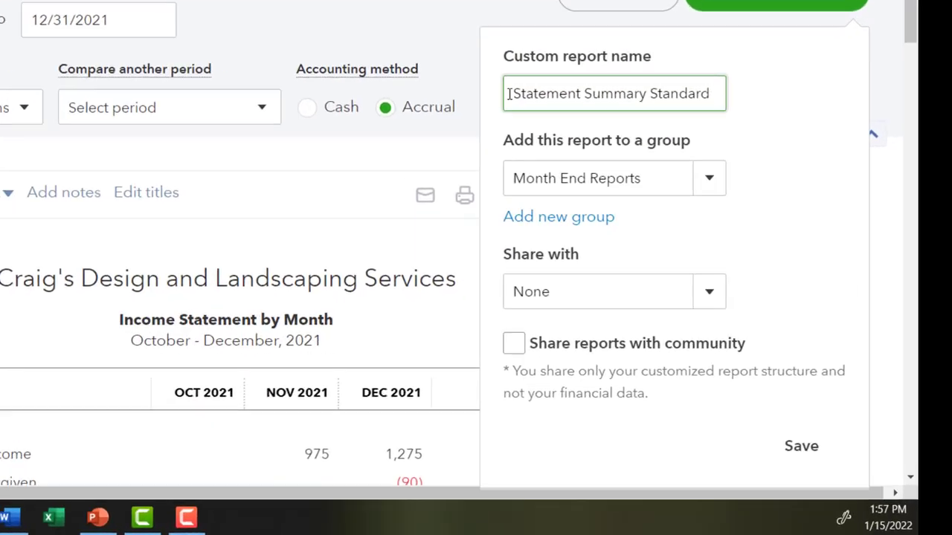
left_click_drag(526, 321, 791, 312)
left_click_drag(761, 77, 765, 77)
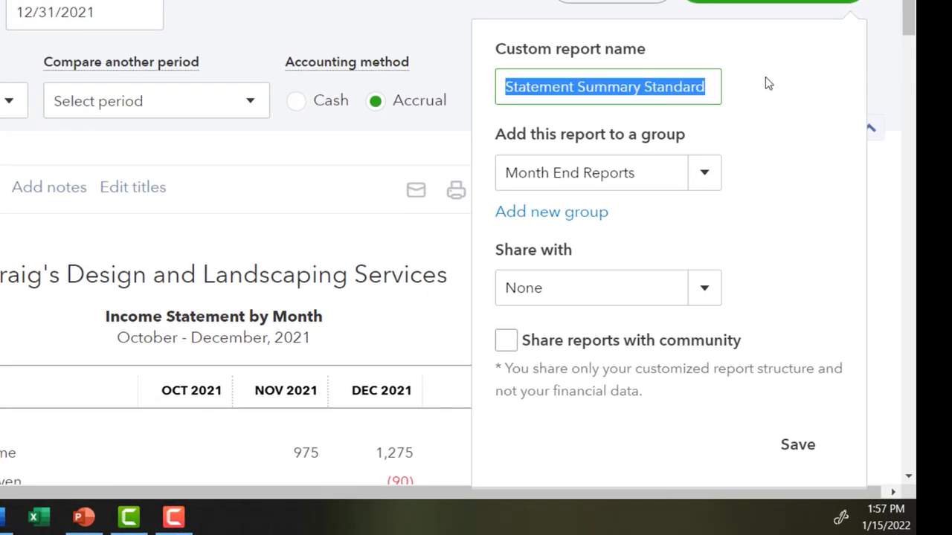
type("Income Statement by Month")
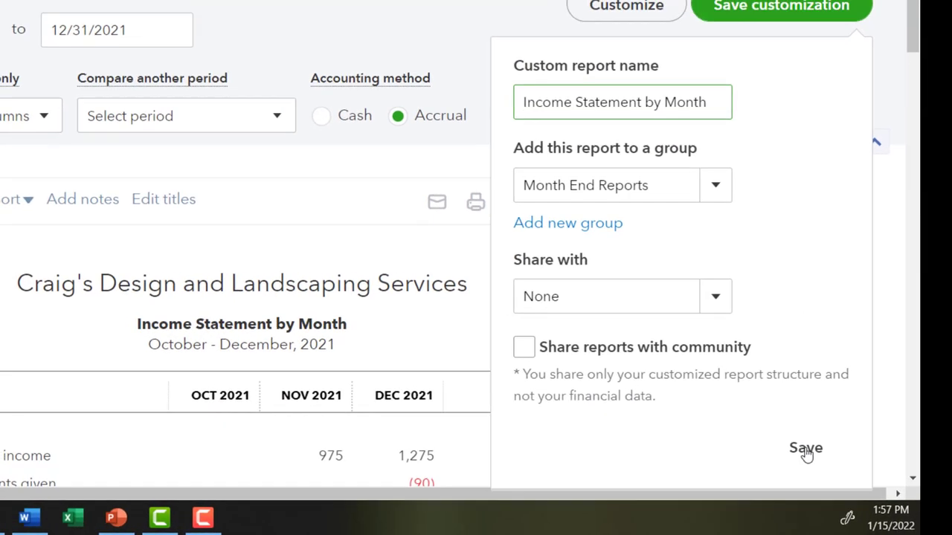
left_click(797, 444)
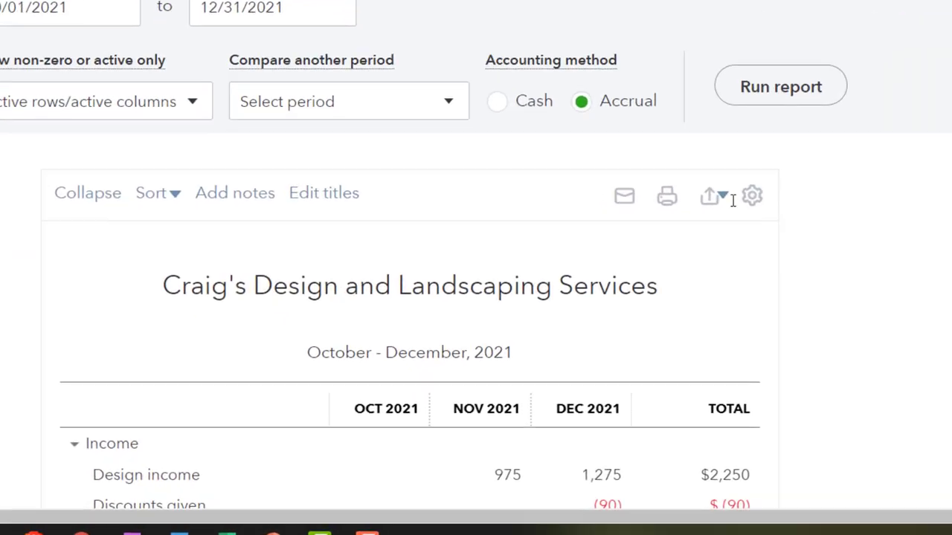
Export the Income Statement by Month report to PDF and save the file.
scroll(736, 178, "down", 4)
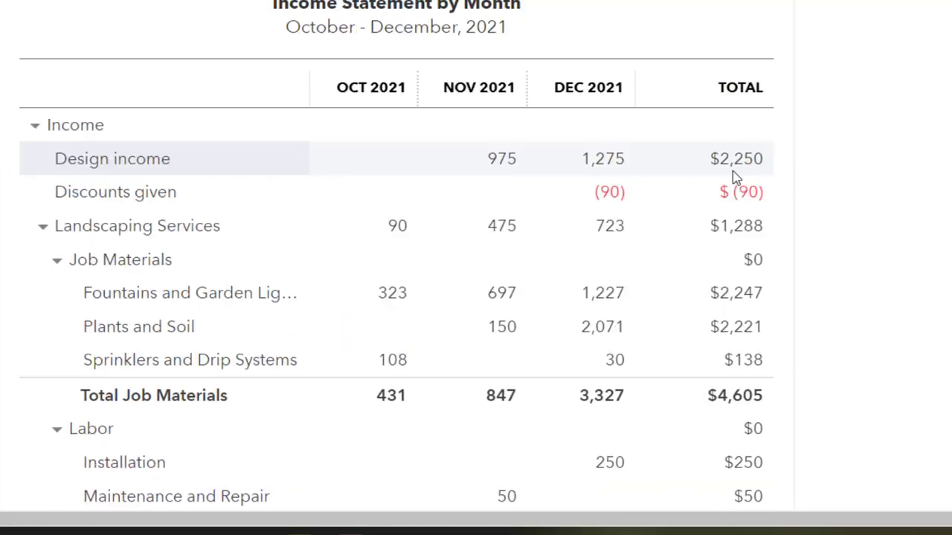
scroll(840, 189, "up", 4)
left_click(736, 184)
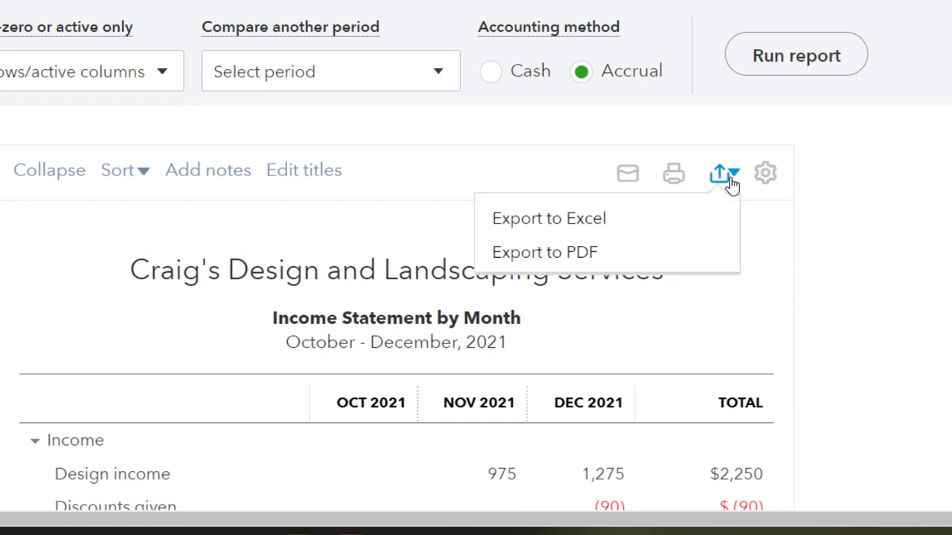
left_click(622, 257)
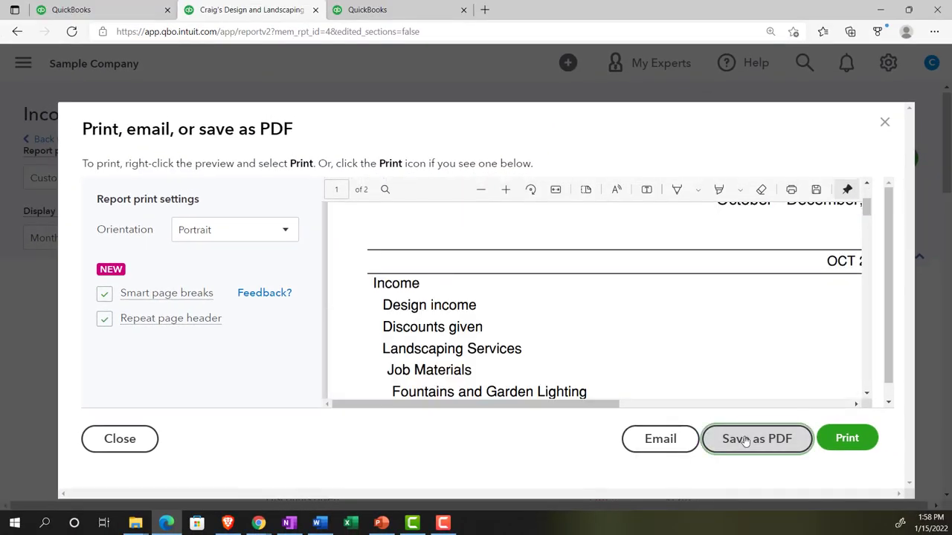
left_click(746, 440)
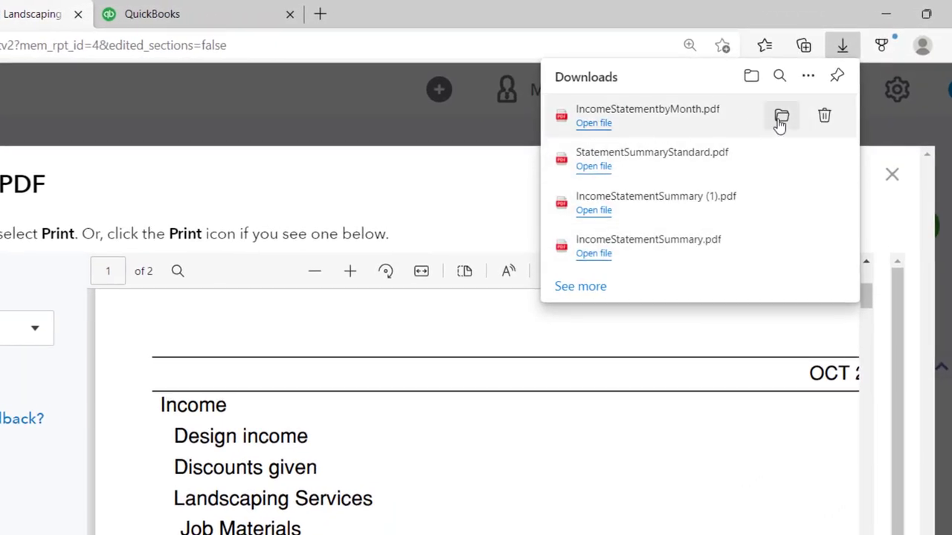
Check the exported IncomeStatementbyMonth PDF in its folder, and return to the browser to close the print preview.
left_click(781, 117)
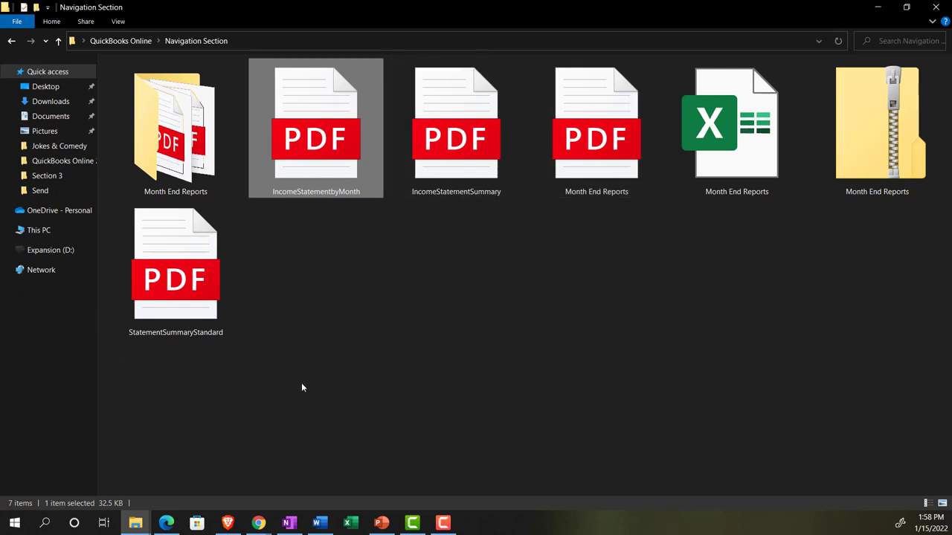
left_click(169, 521)
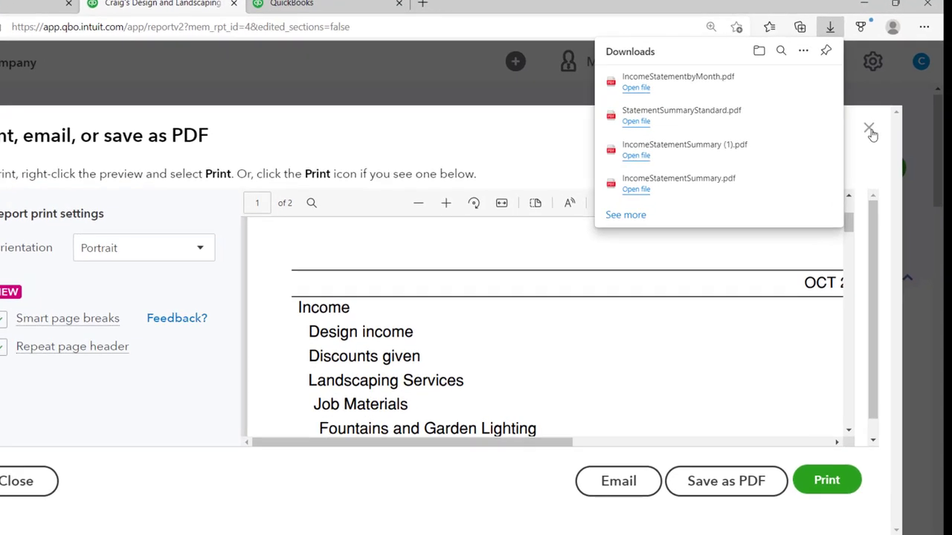
left_click(884, 122)
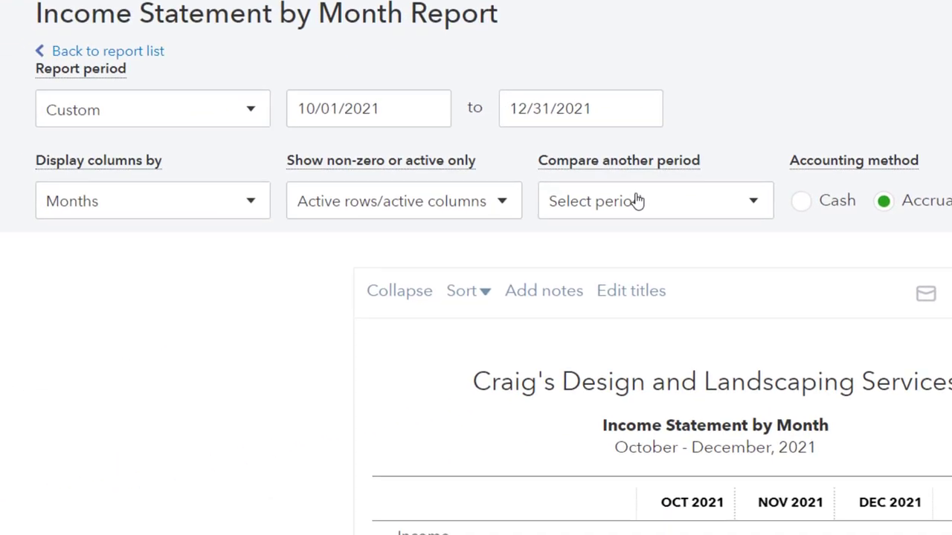
Change the report period's start date to 12/01/2021 and display the columns by Total Only.
left_click_drag(401, 108, 294, 97)
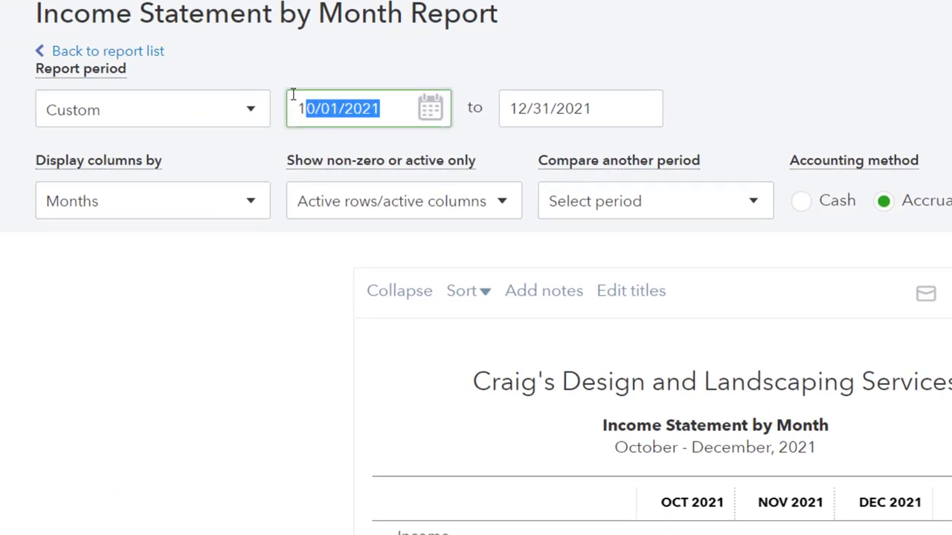
type("12/0")
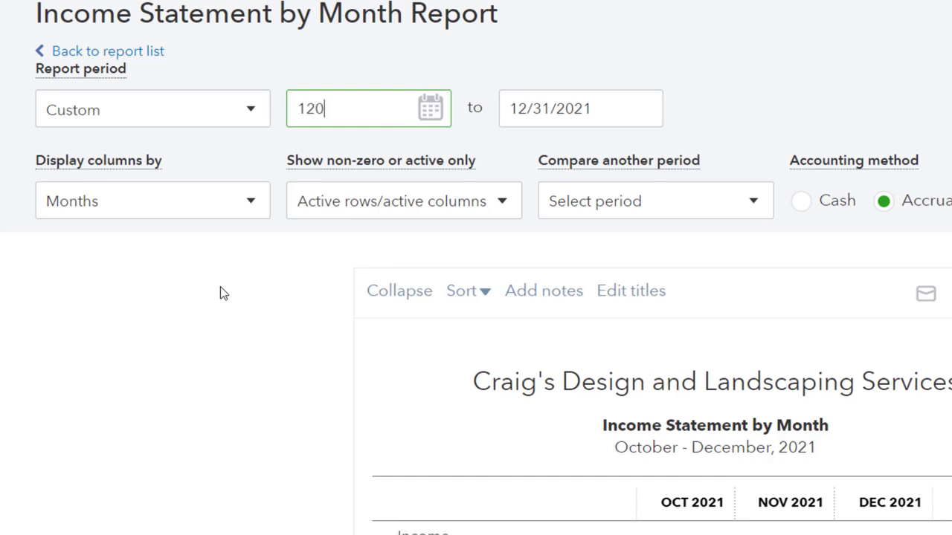
type("1/2021")
key("Tab")
left_click(253, 198)
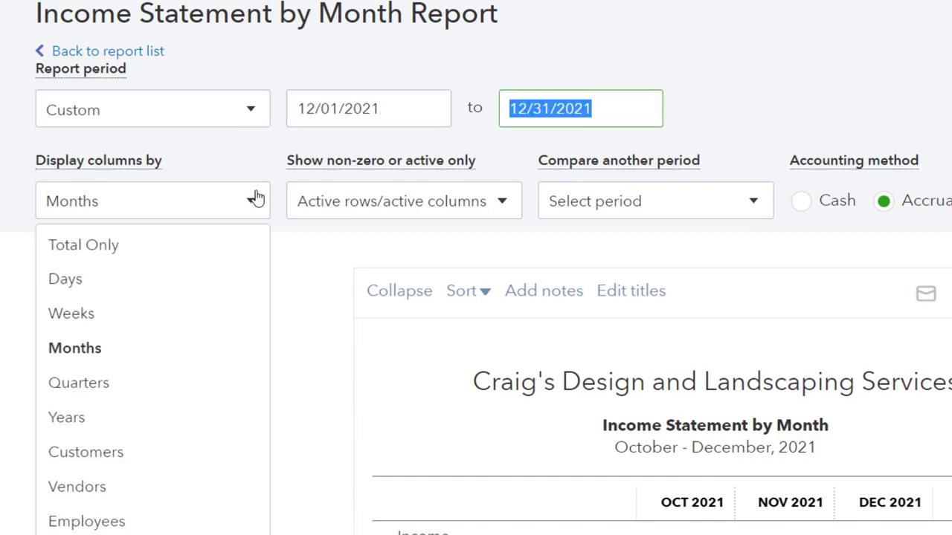
left_click(143, 245)
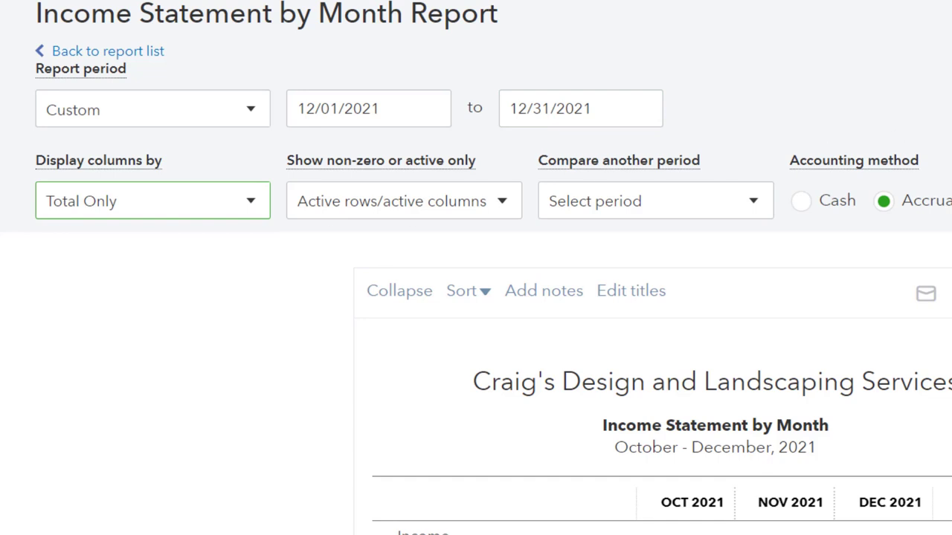
Compare against the previous period 11/01/2021 to 11/30/2021 with $ change and % change, and run the report.
left_click(756, 208)
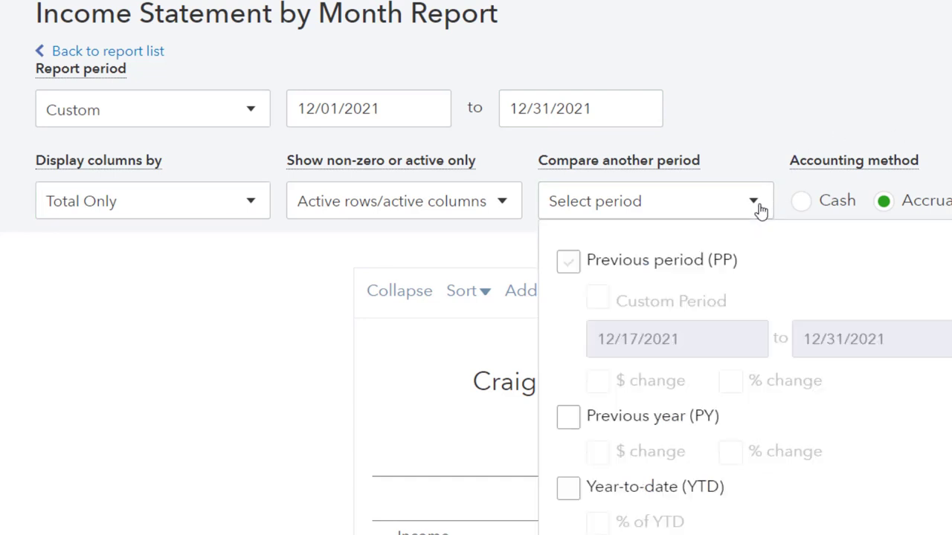
left_click(568, 261)
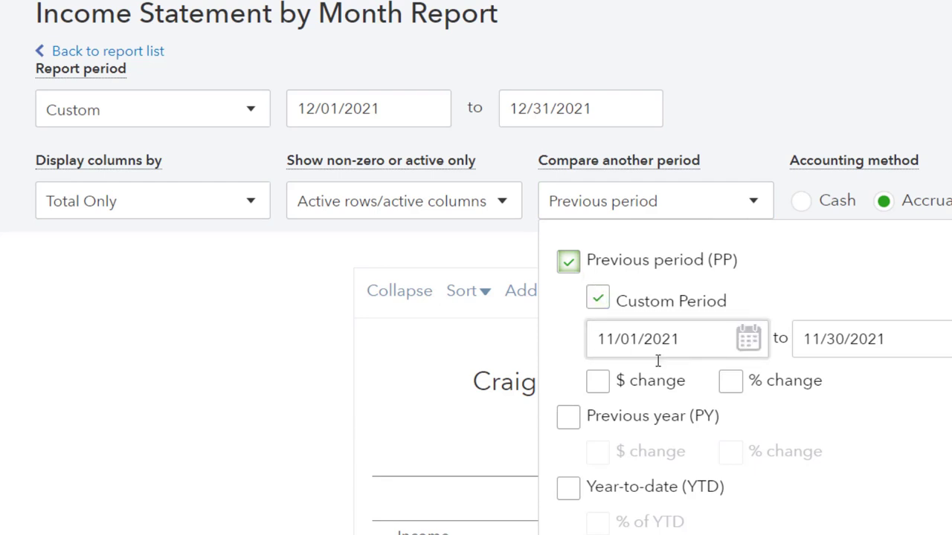
left_click(599, 383)
left_click(731, 382)
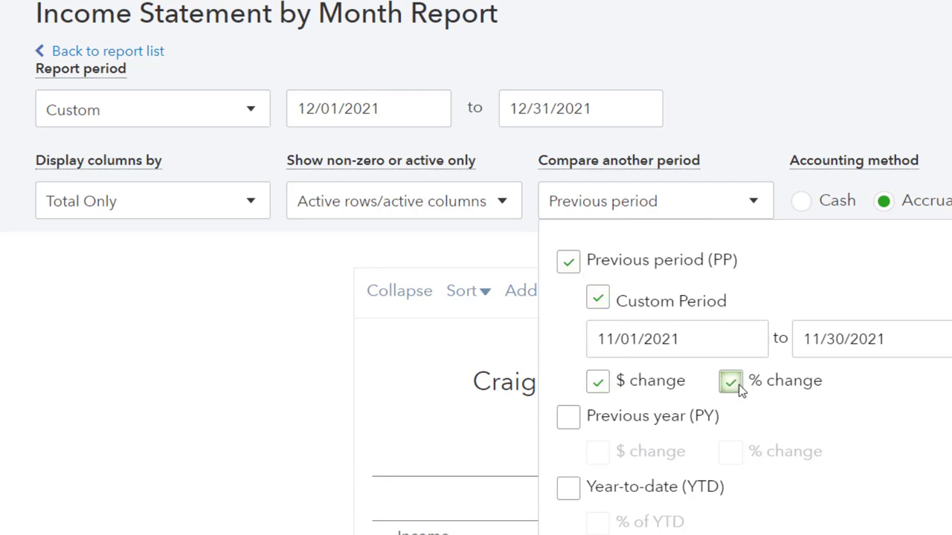
scroll(860, 382, "down", 2)
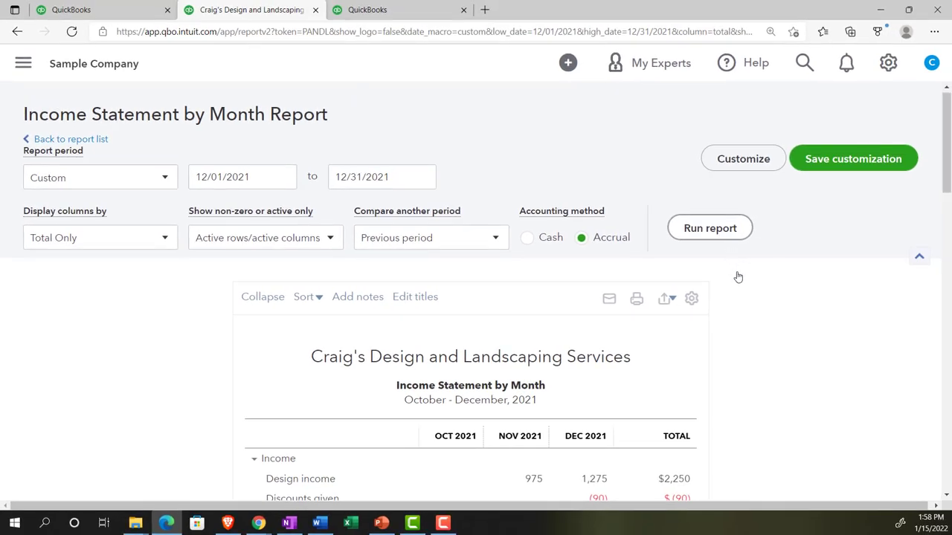
scroll(738, 277, "down", 3)
scroll(739, 253, "up", 3)
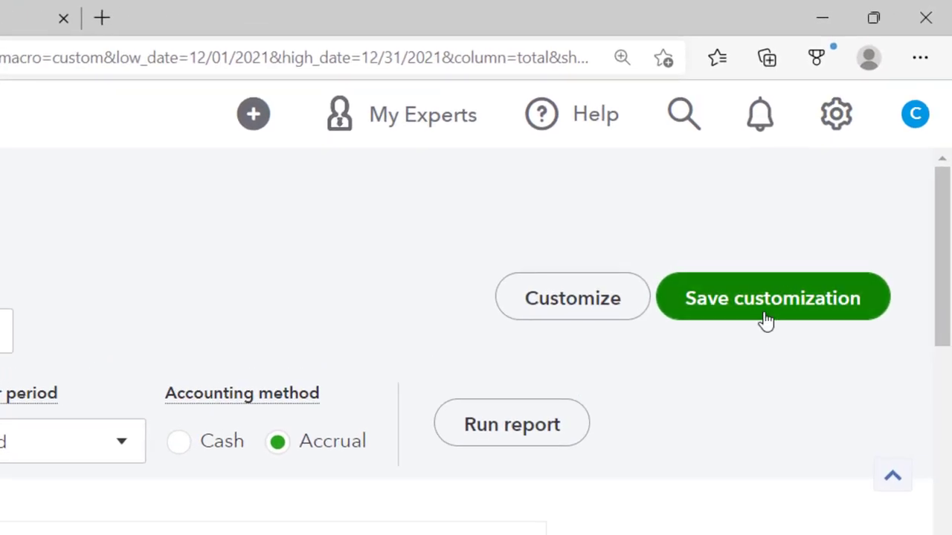
In the customization's header settings, replace the report title with "Comparative Income Statement".
left_click(597, 306)
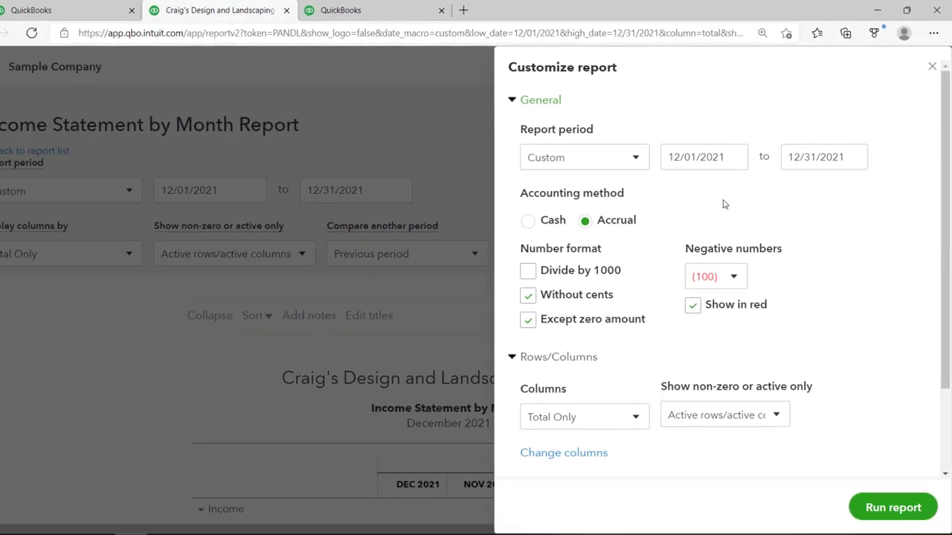
scroll(725, 204, "down", 2)
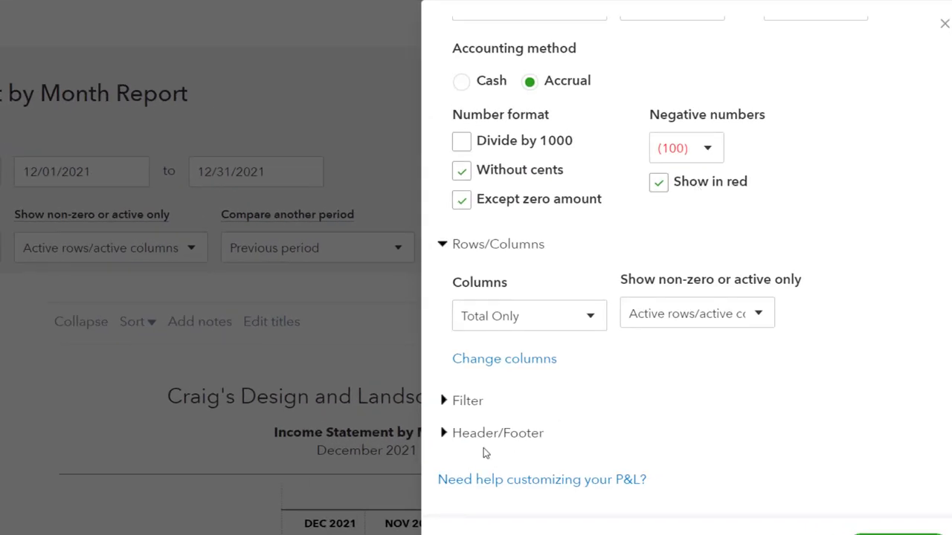
left_click(465, 435)
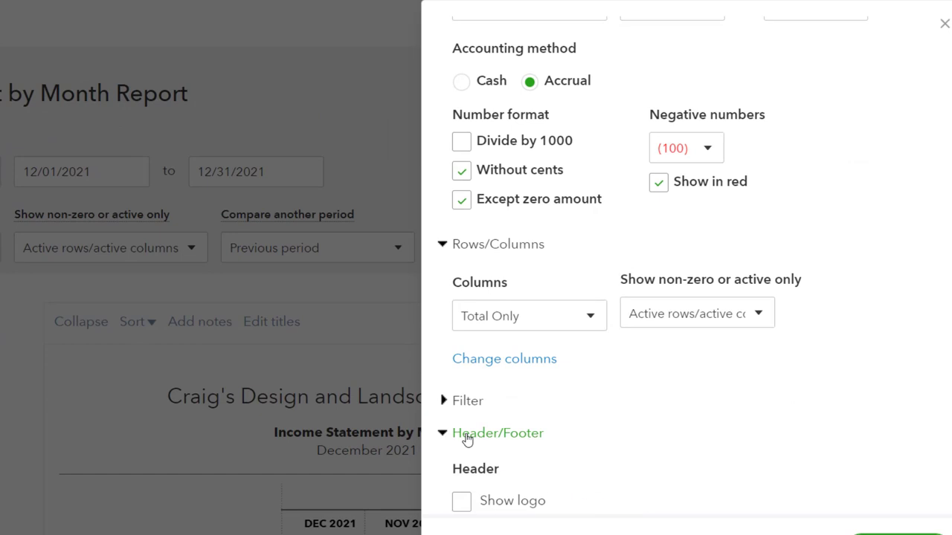
scroll(466, 439, "down", 4)
left_click(678, 280)
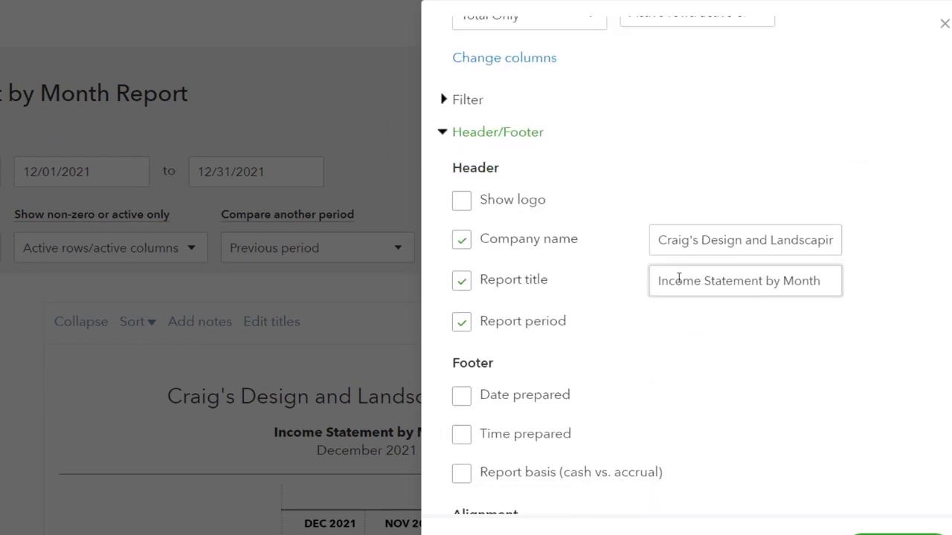
triple_click(821, 281)
key("BackSpace")
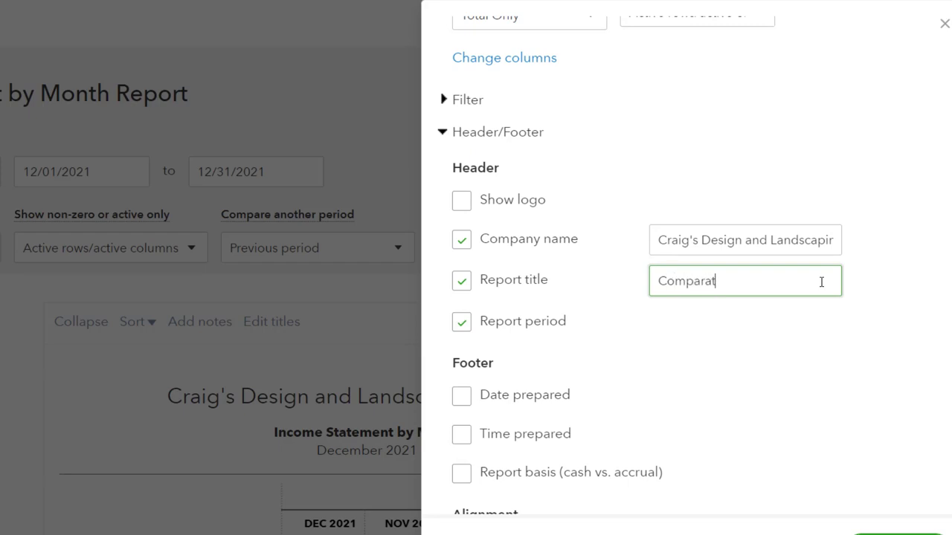
type("Comparative Income Statement")
key("Tab")
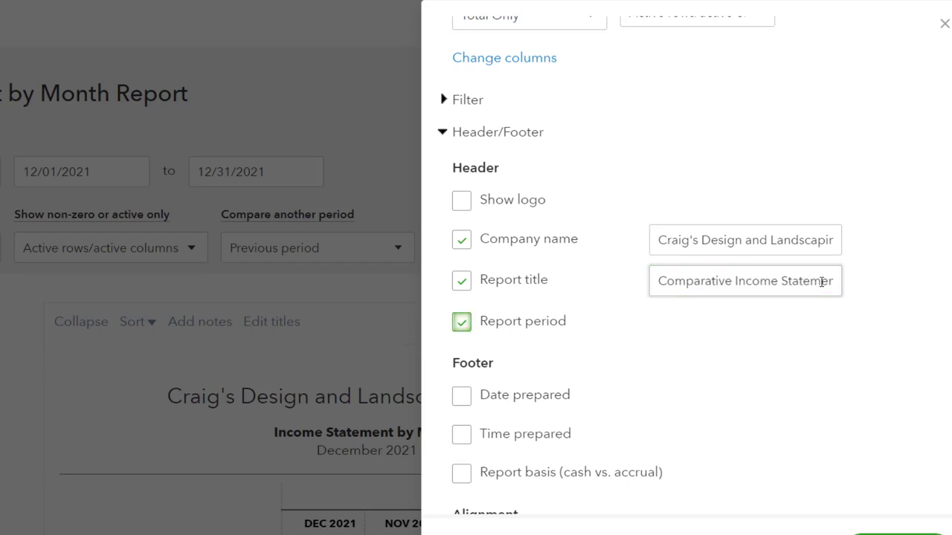
Hide the report period from the header and run the customized report.
scroll(620, 386, "up", 1)
scroll(619, 384, "down", 3)
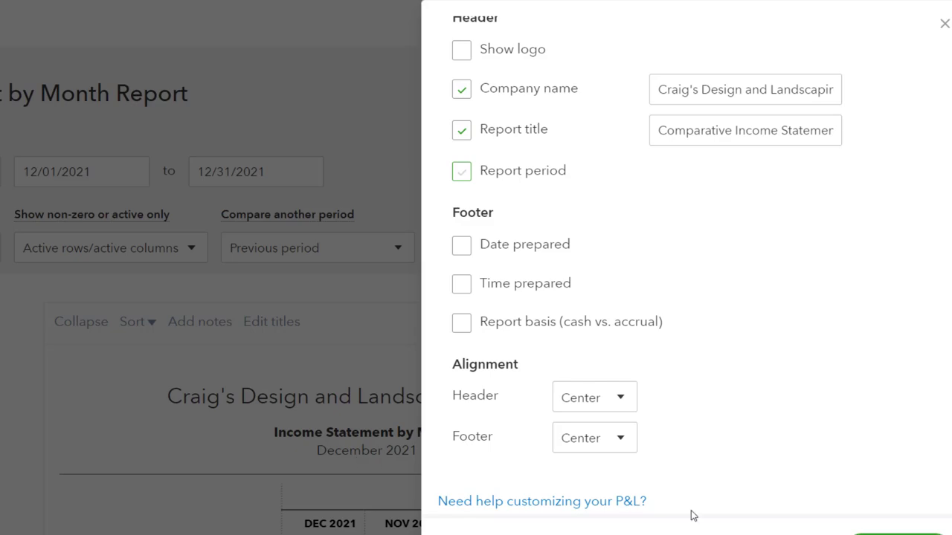
key("space")
left_click(898, 531)
scroll(744, 372, "down", 3)
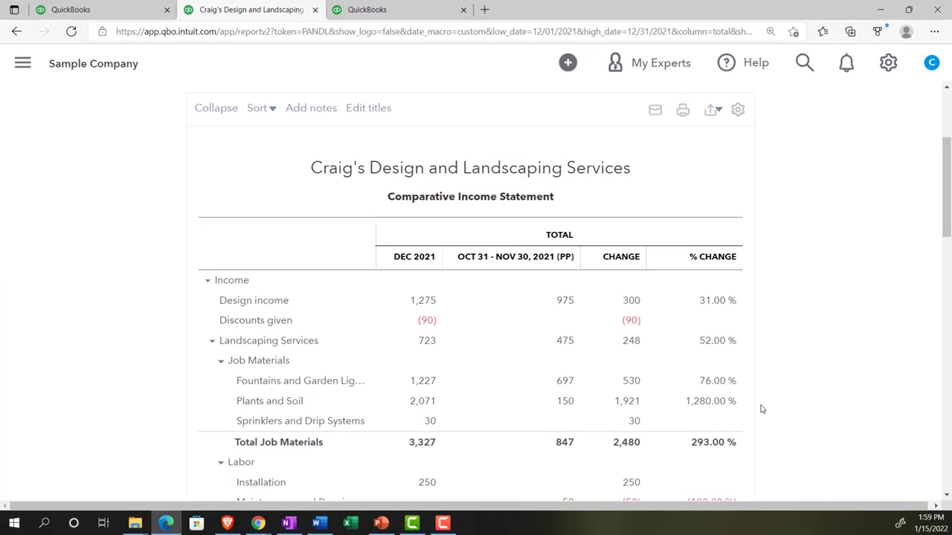
scroll(761, 409, "up", 3)
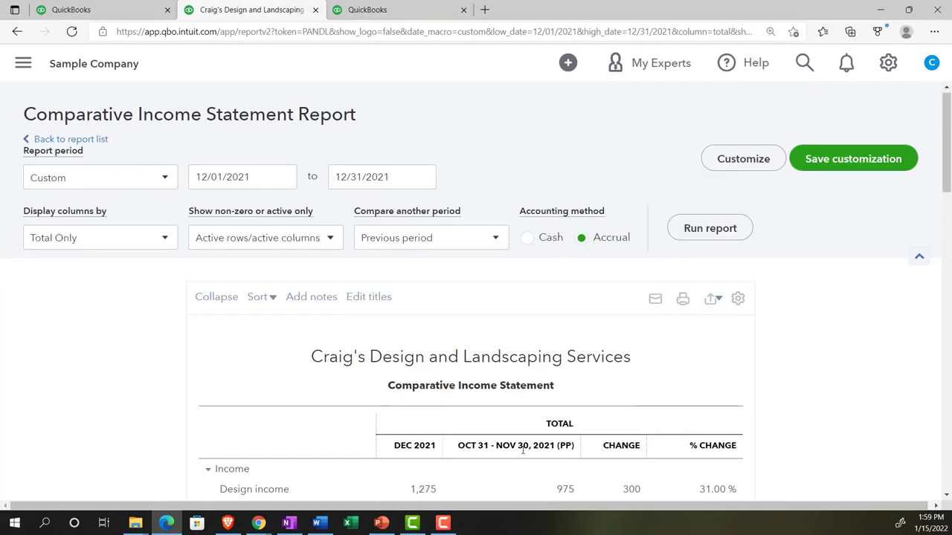
Turn off the custom period for the previous period comparison and run the report again.
left_click(493, 239)
left_click(394, 301)
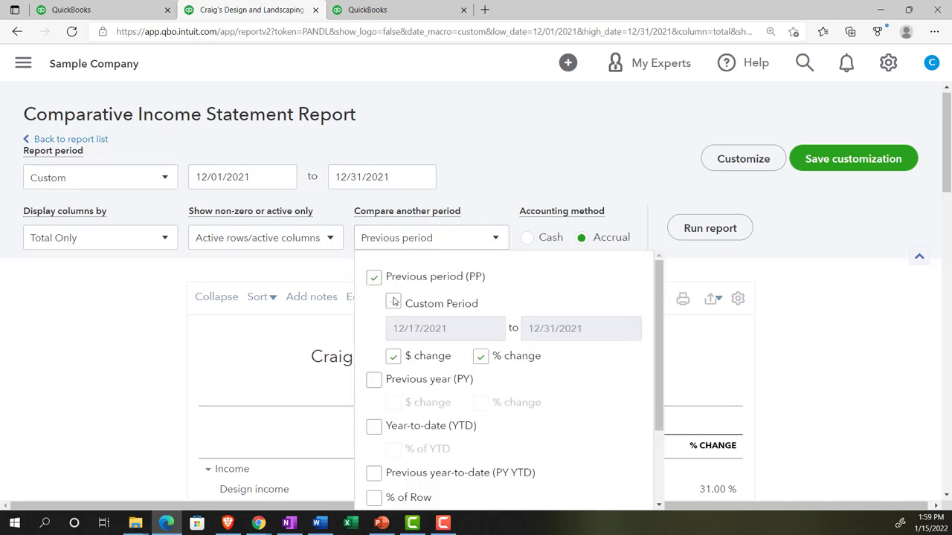
left_click(710, 228)
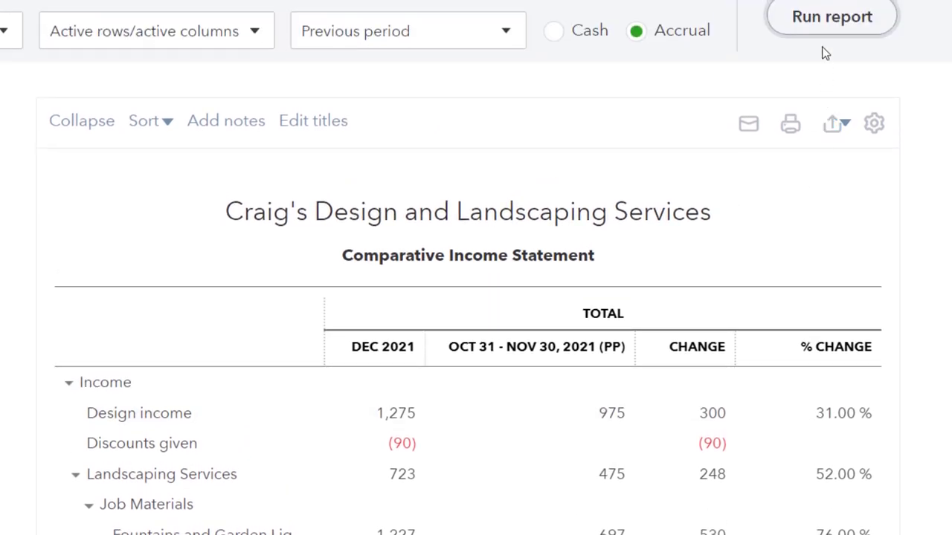
left_click(825, 19)
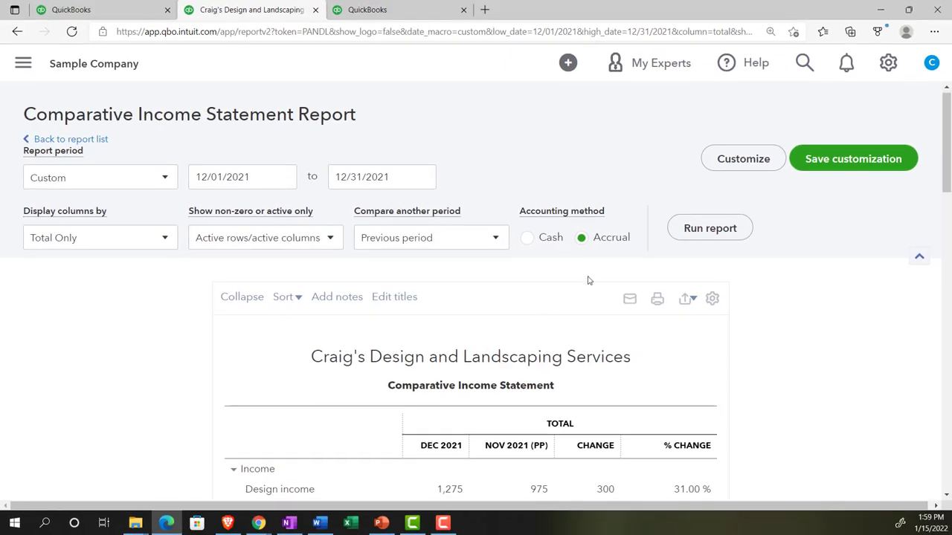
Save the customized report as "Comparative Income Statement" in the Month End Reports group.
left_click(835, 165)
type("Income Statement by Month")
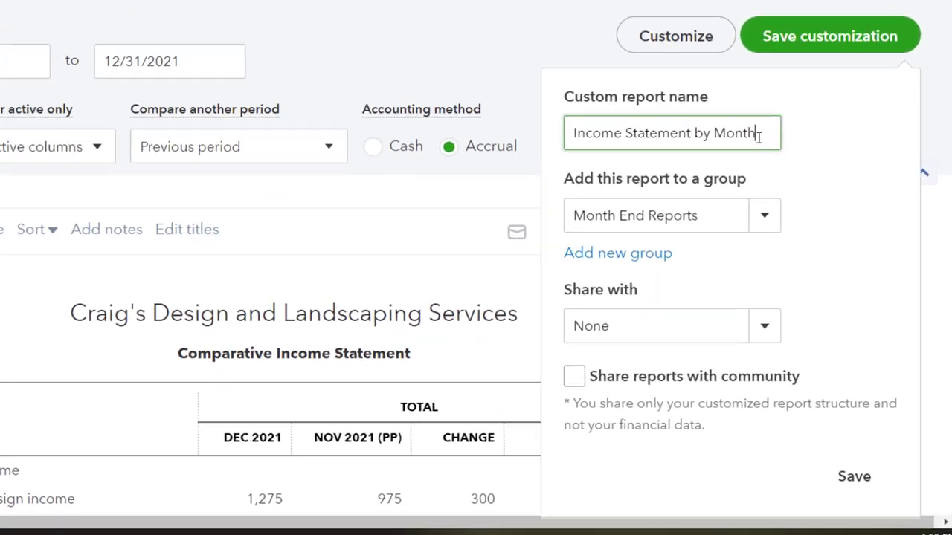
key("ctrl+a")
left_click(759, 124)
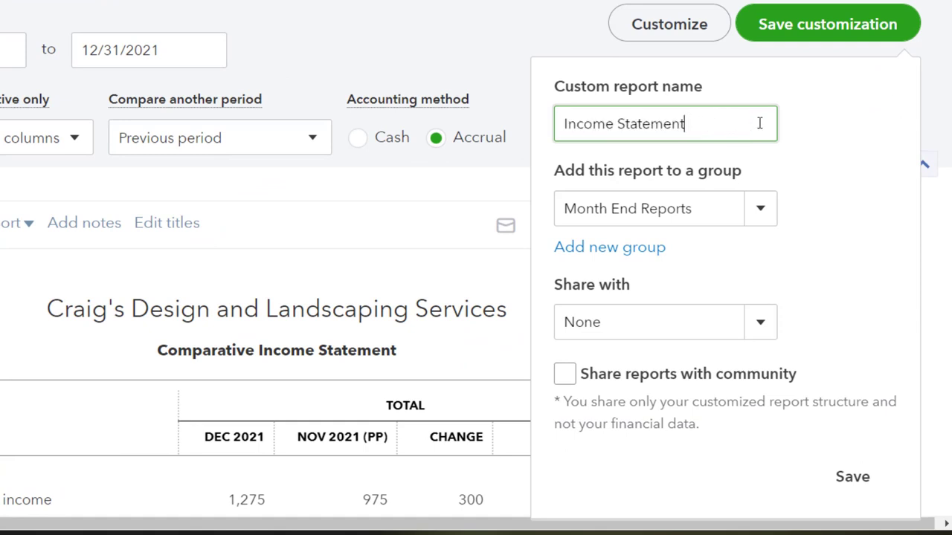
type("Comparative")
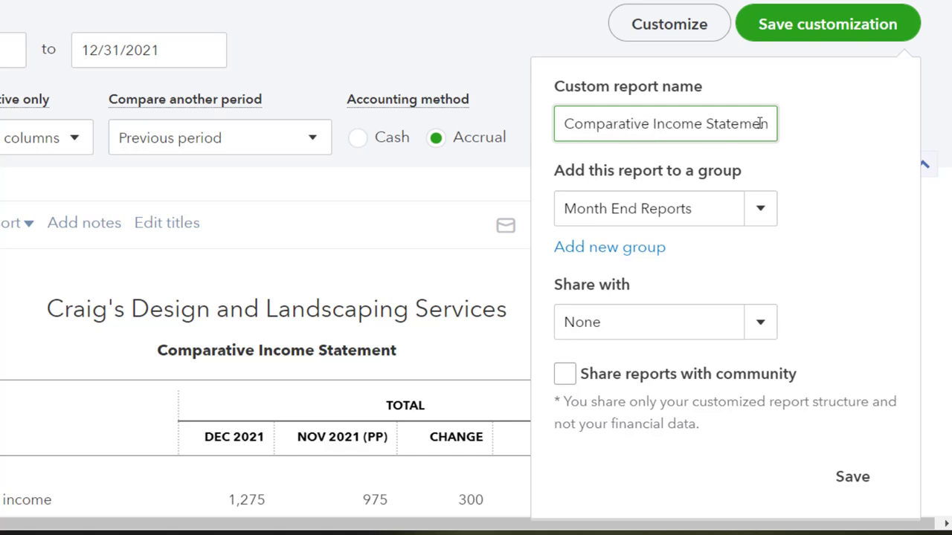
left_click(865, 479)
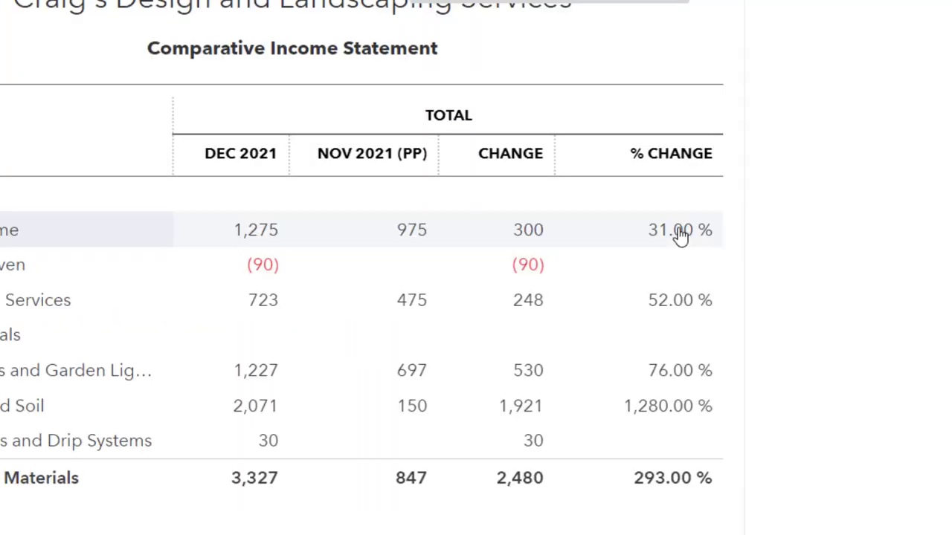
Export the comparative report as ComparativeIncomeStatement.pdf, check the file in its Navigation Section folder, and return to the report.
left_click(667, 8)
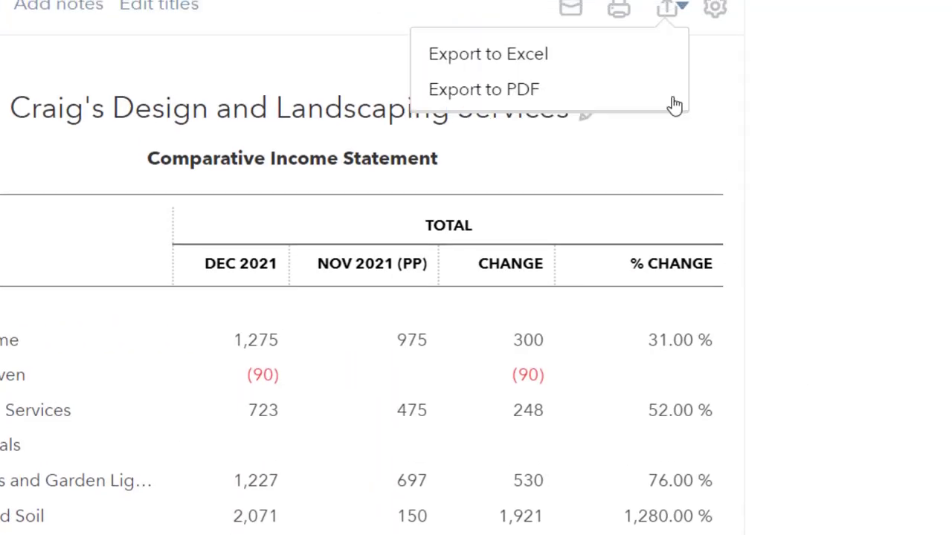
left_click(535, 90)
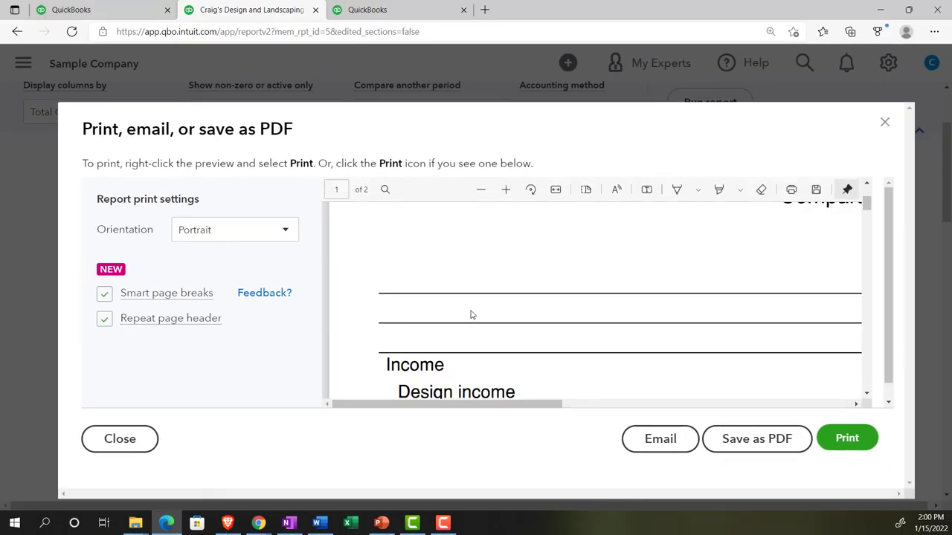
scroll(470, 314, "down", 2)
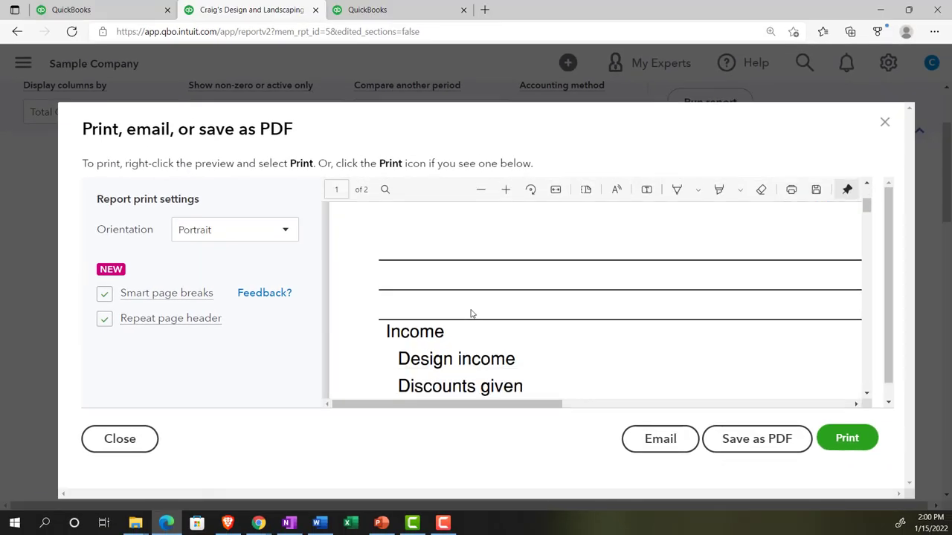
left_click(788, 443)
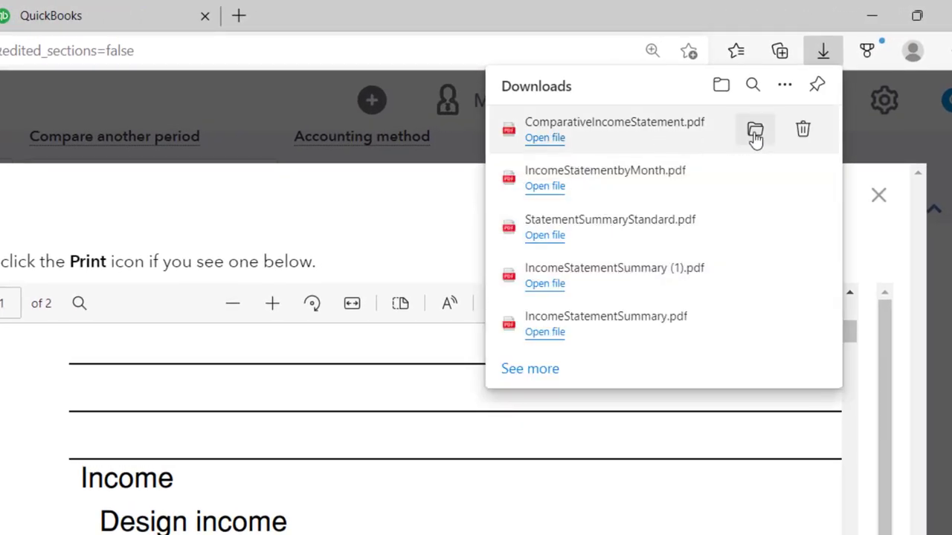
left_click(755, 131)
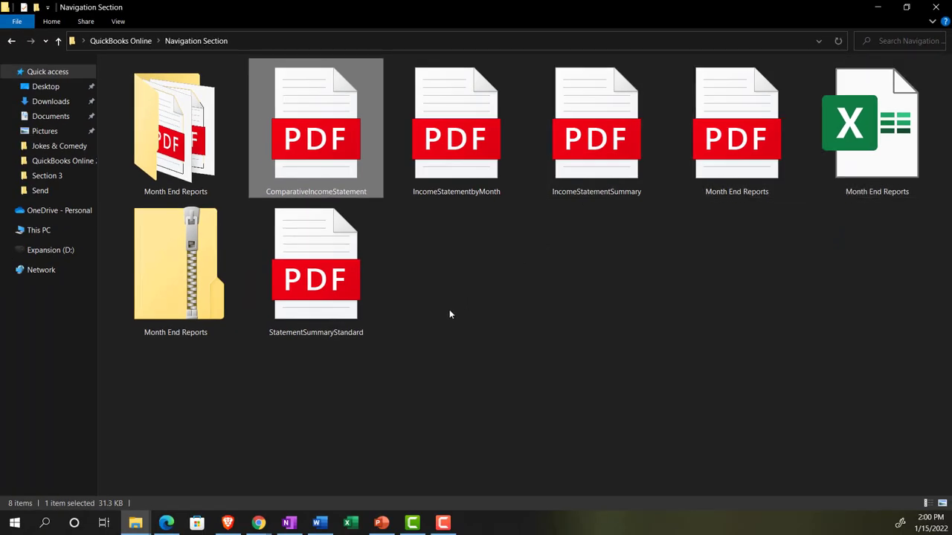
left_click(166, 523)
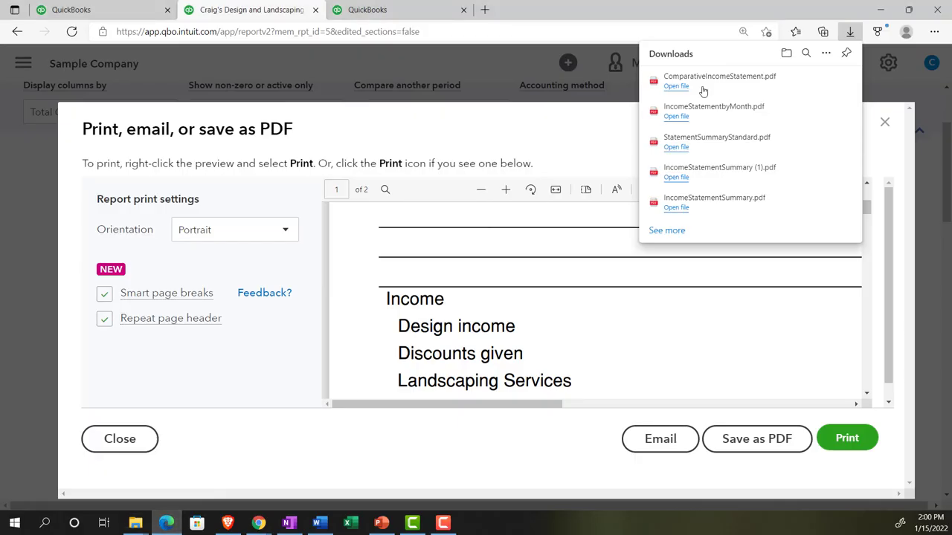
left_click(881, 121)
scroll(149, 314, "up", 3)
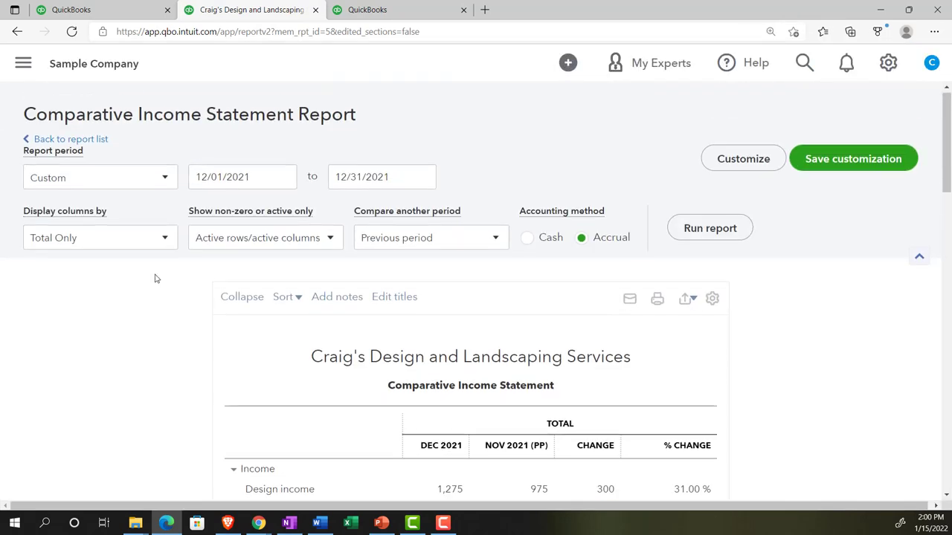
Set the report period to 01/01/2021 through 12/31/2021, keeping the columns on Total Only.
left_click(168, 238)
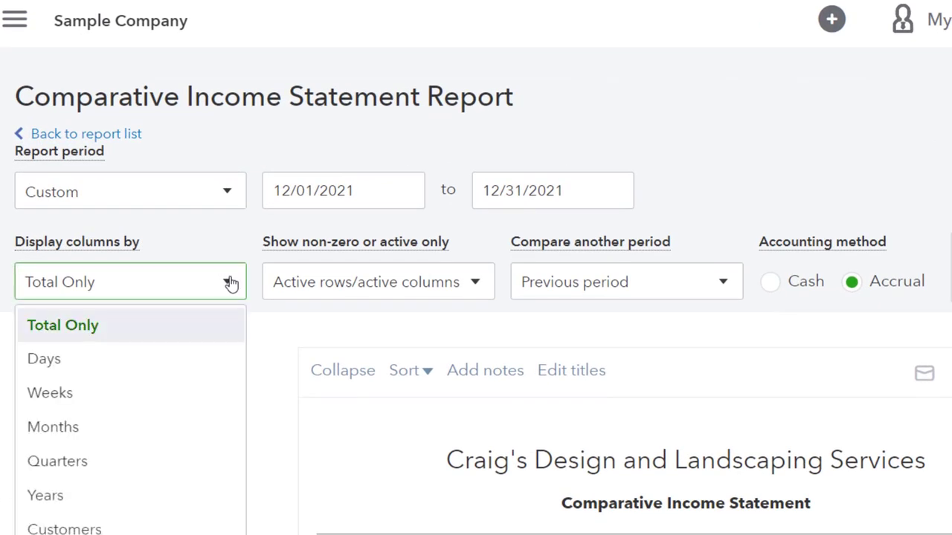
left_click(144, 325)
left_click_drag(363, 192, 138, 420)
type("01")
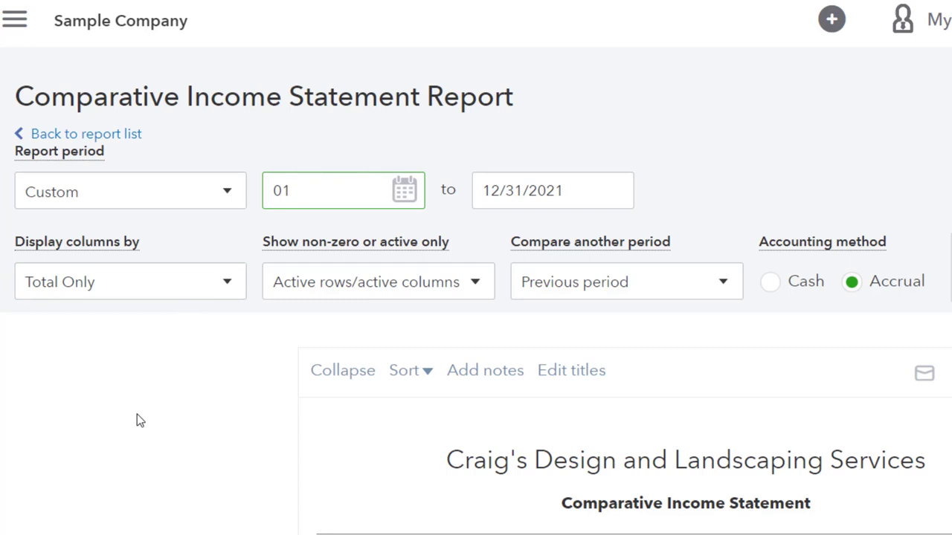
type("/01/2021")
key("Tab")
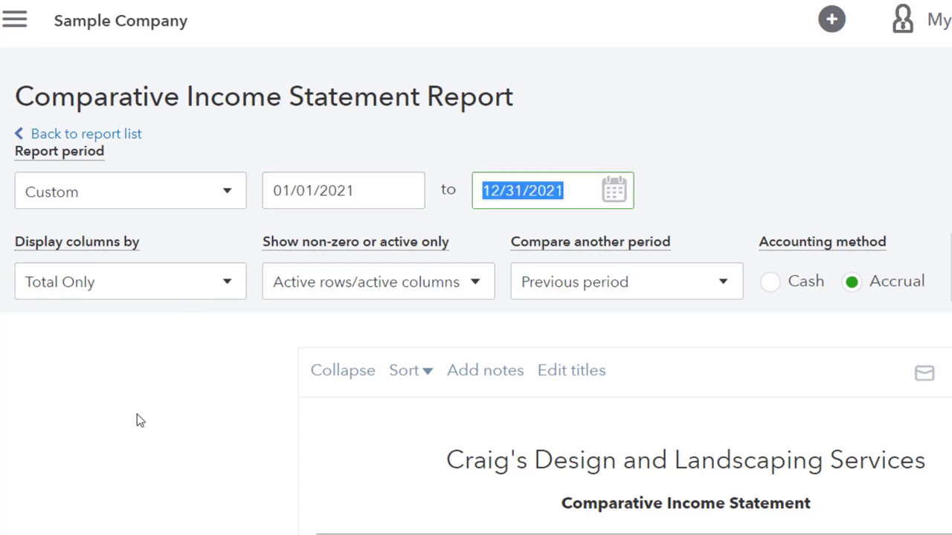
left_click(136, 414)
Remove the previous period comparison and run the report.
left_click(725, 292)
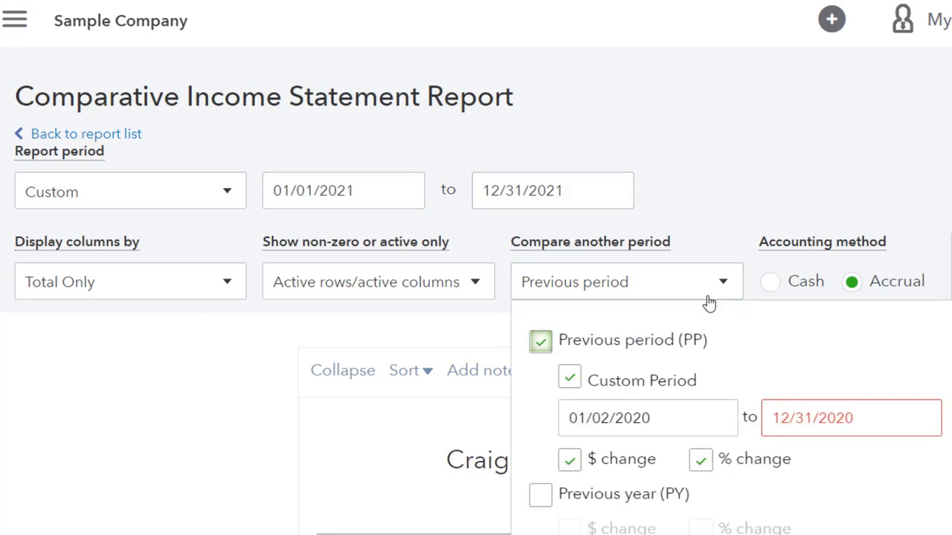
left_click(541, 342)
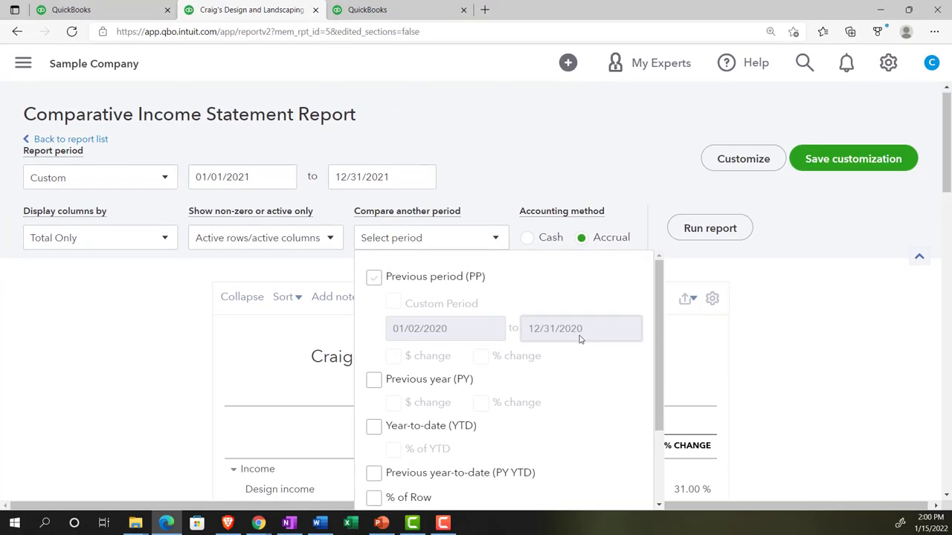
left_click(748, 309)
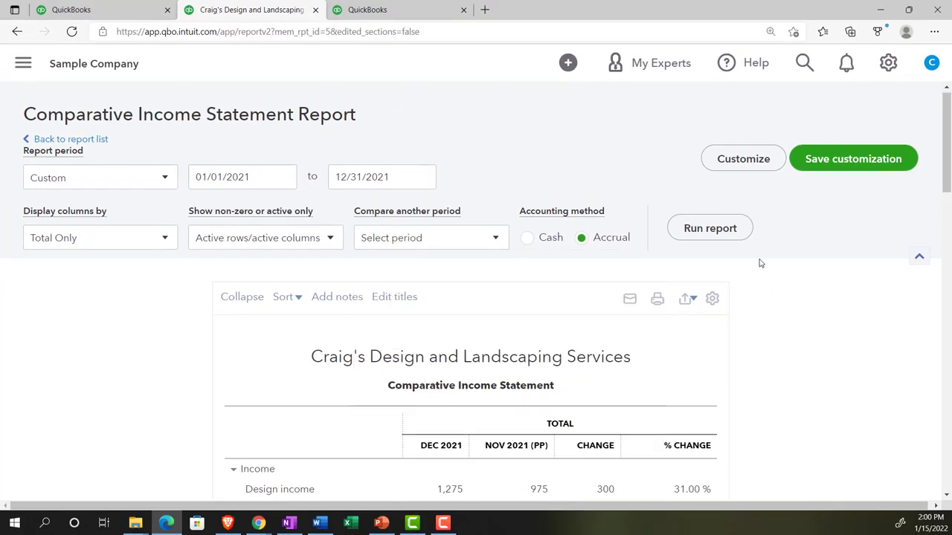
left_click(725, 230)
scroll(726, 230, "down", 3)
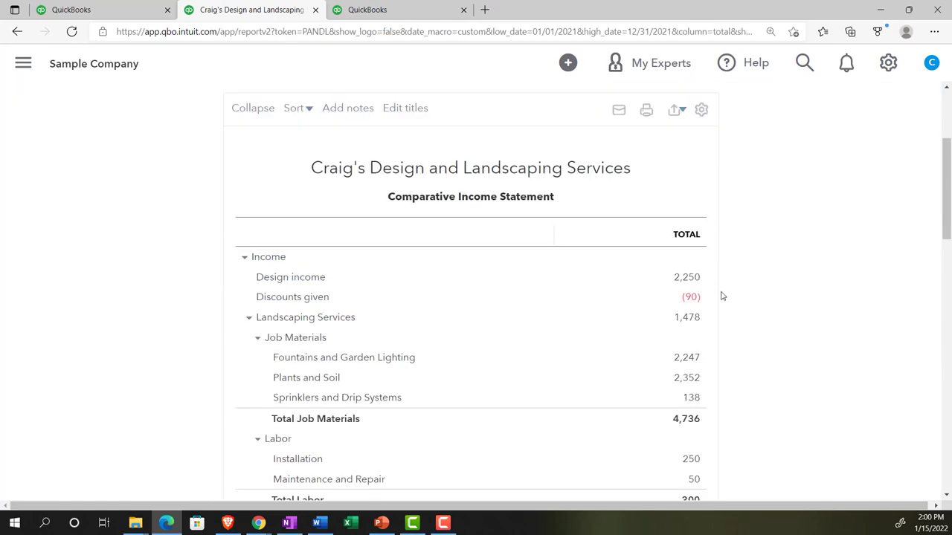
scroll(722, 301, "up", 3)
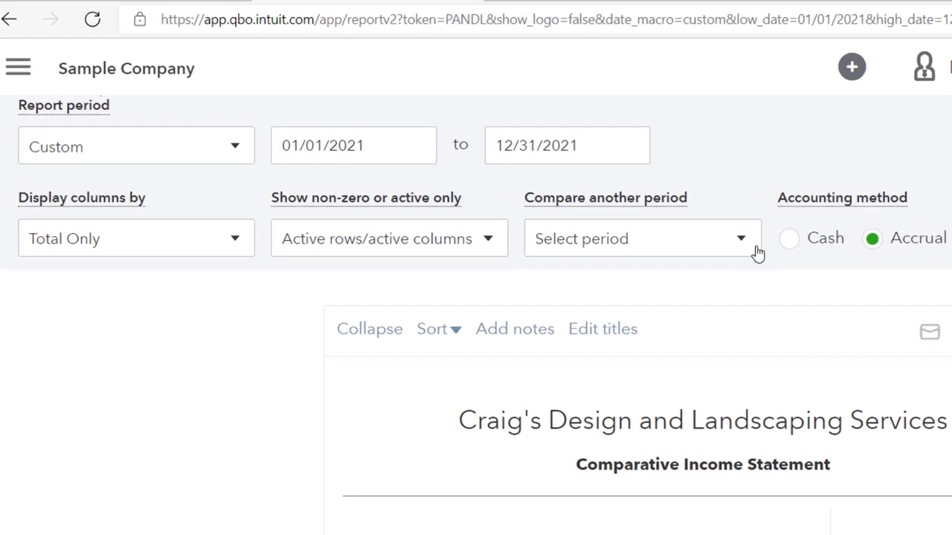
Add a % of Income comparison to the report and run it.
left_click(569, 194)
scroll(747, 402, "down", 3)
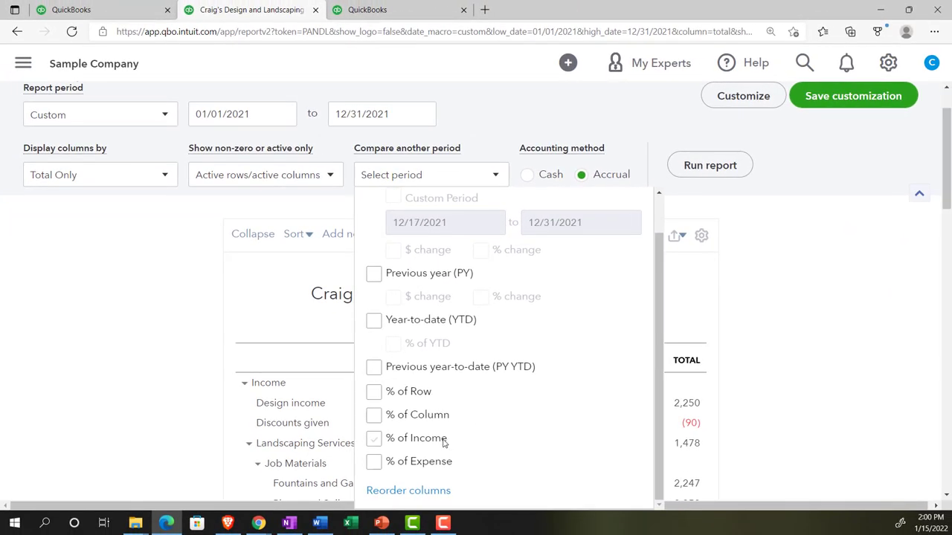
left_click(388, 441)
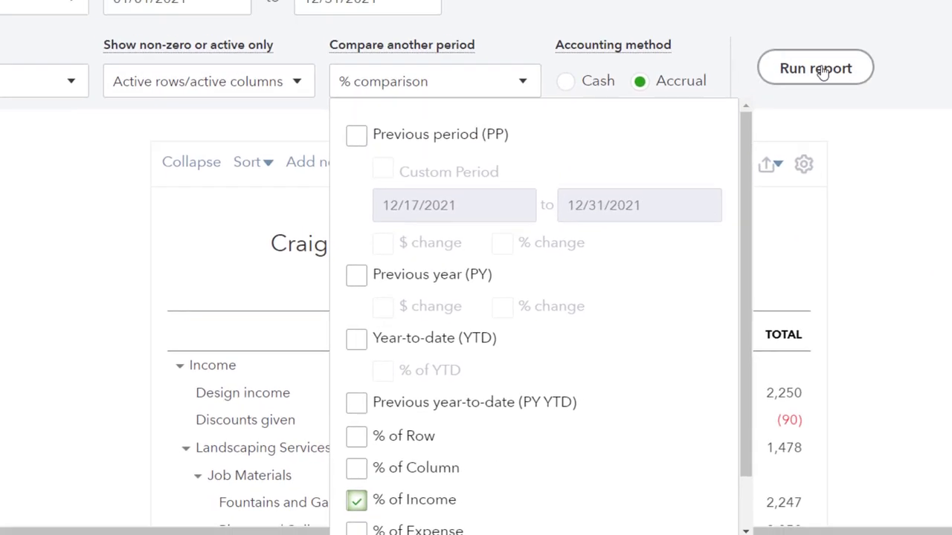
left_click(860, 32)
scroll(769, 289, "up", 2)
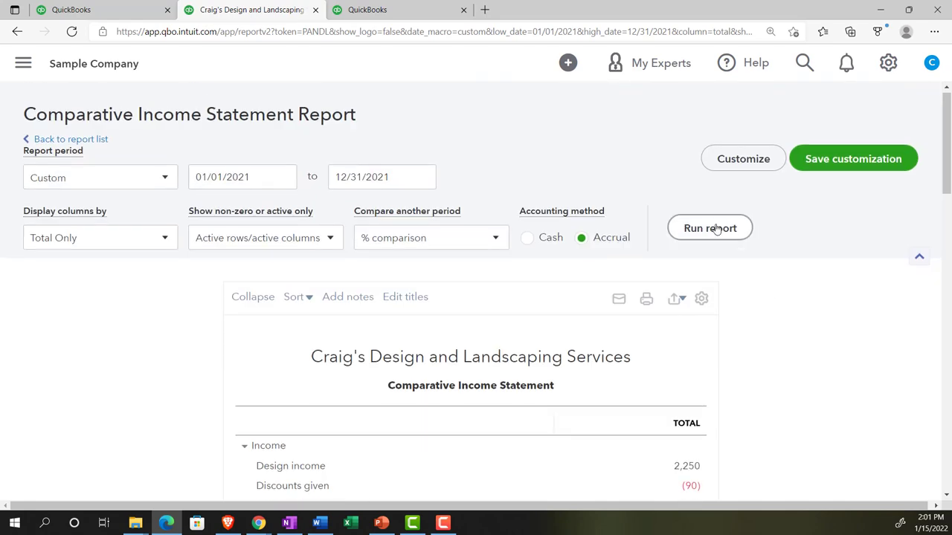
left_click(716, 228)
scroll(729, 293, "down", 3)
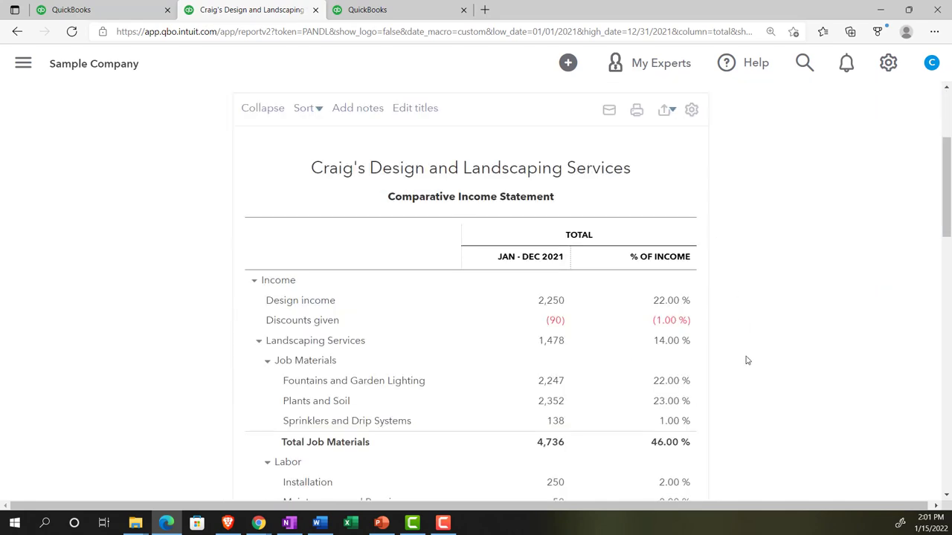
scroll(747, 362, "up", 2)
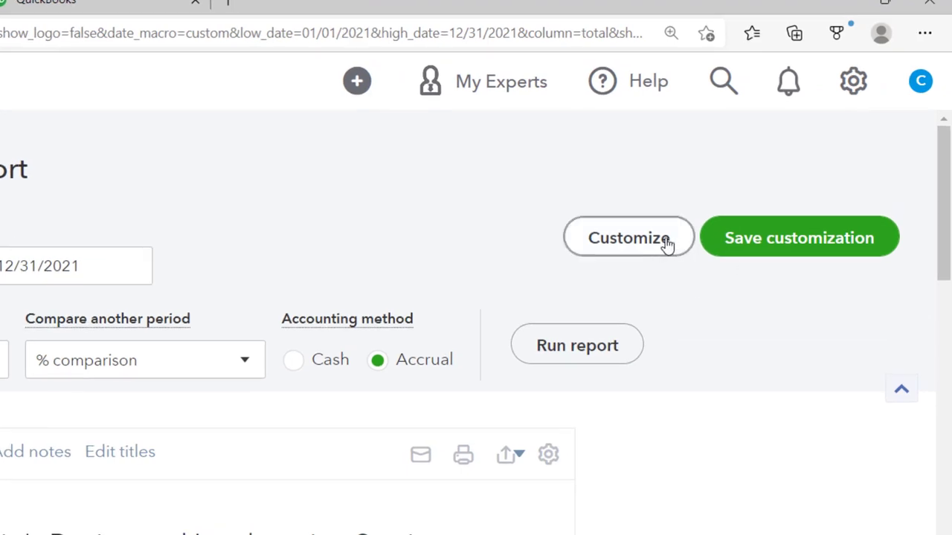
Change the report title in the header settings to "Vertical Analysis Income Statement", copy the title, and run the report.
left_click(664, 245)
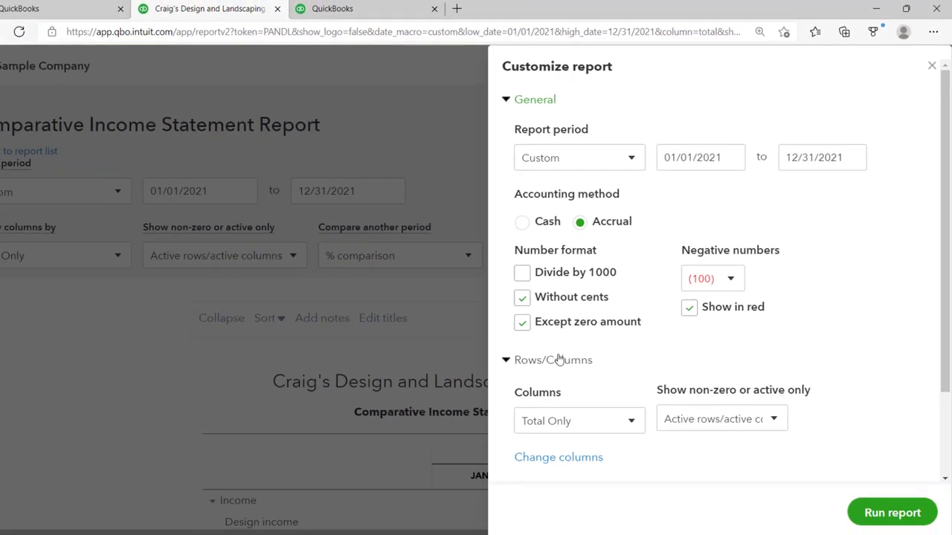
scroll(561, 372, "down", 2)
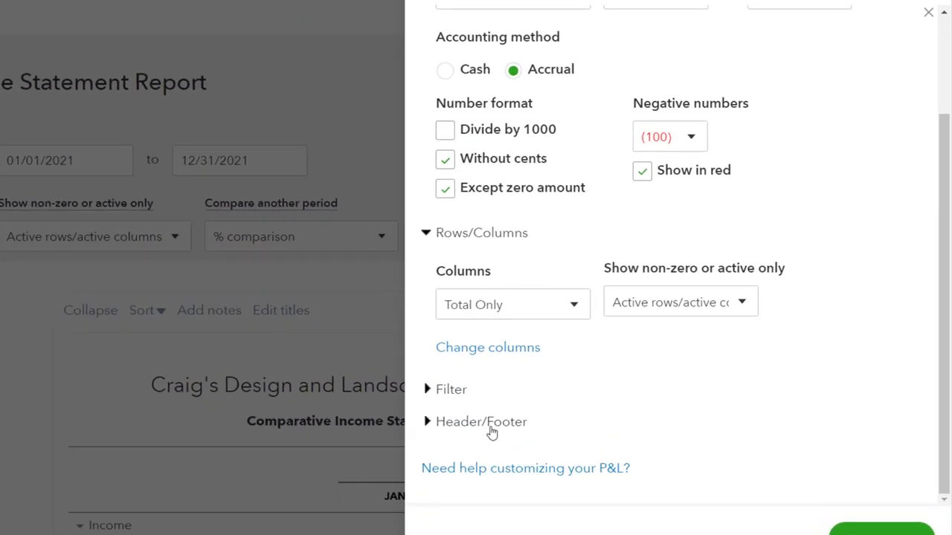
left_click(605, 415)
scroll(568, 428, "down", 3)
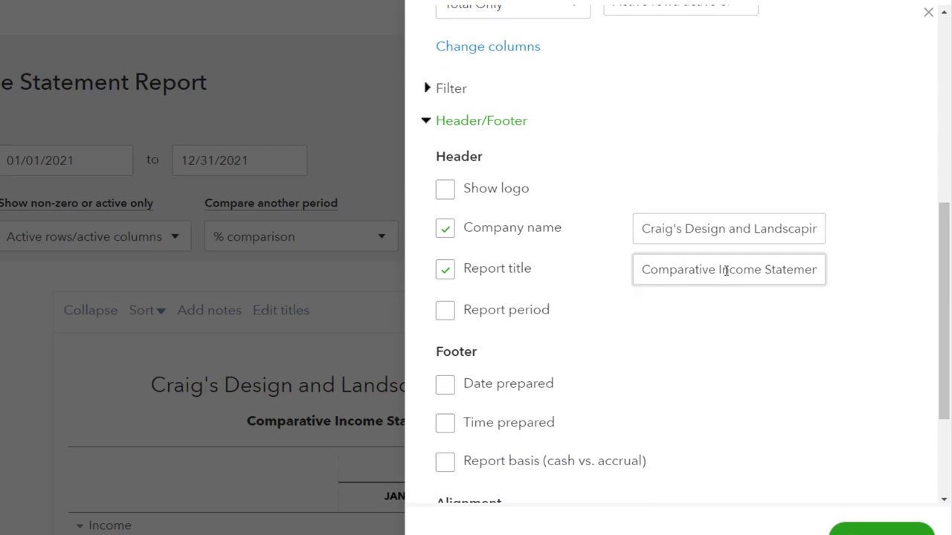
left_click_drag(715, 270, 574, 274)
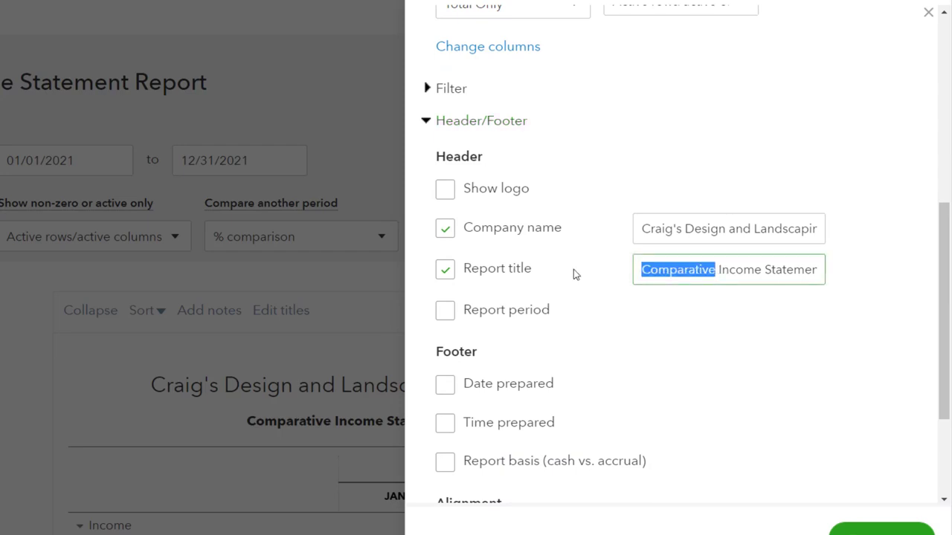
type("Vertical")
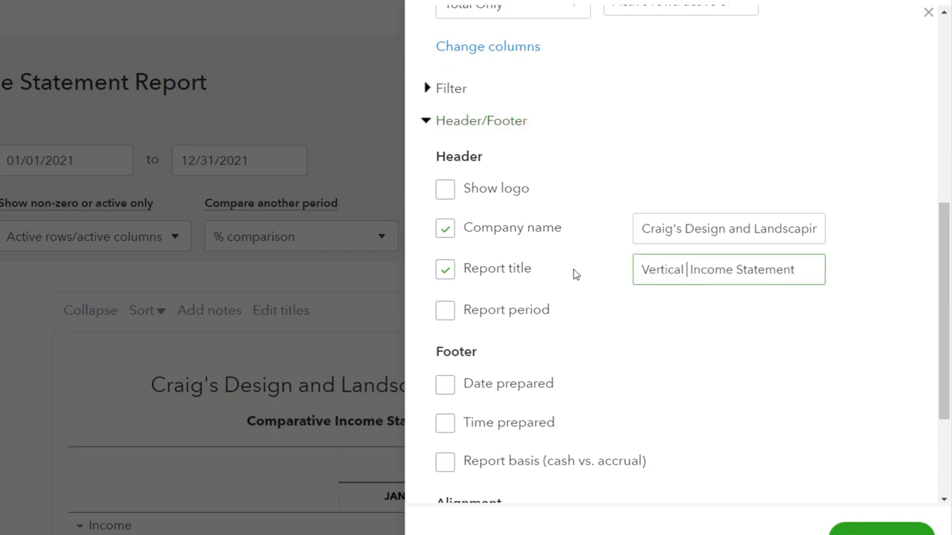
type(" Analysis")
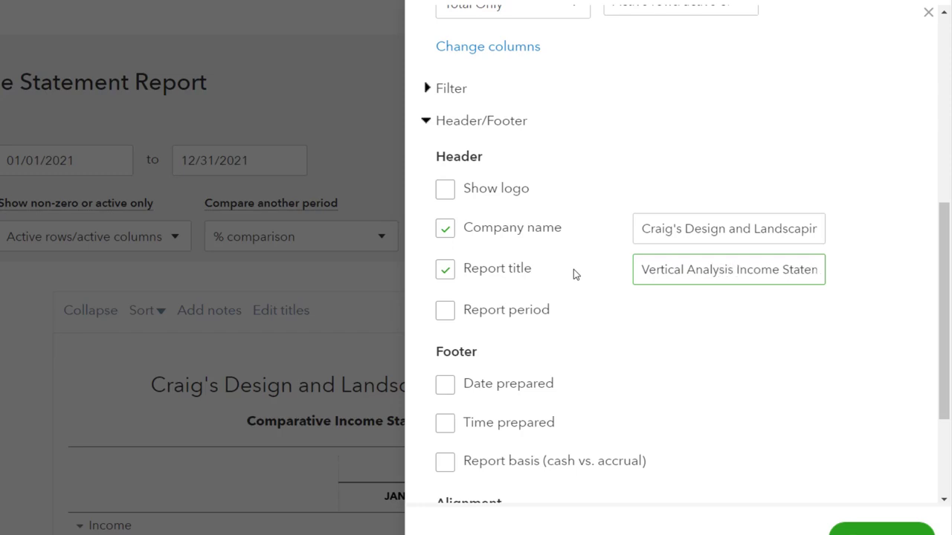
left_click_drag(642, 270, 856, 270)
key("ctrl+c")
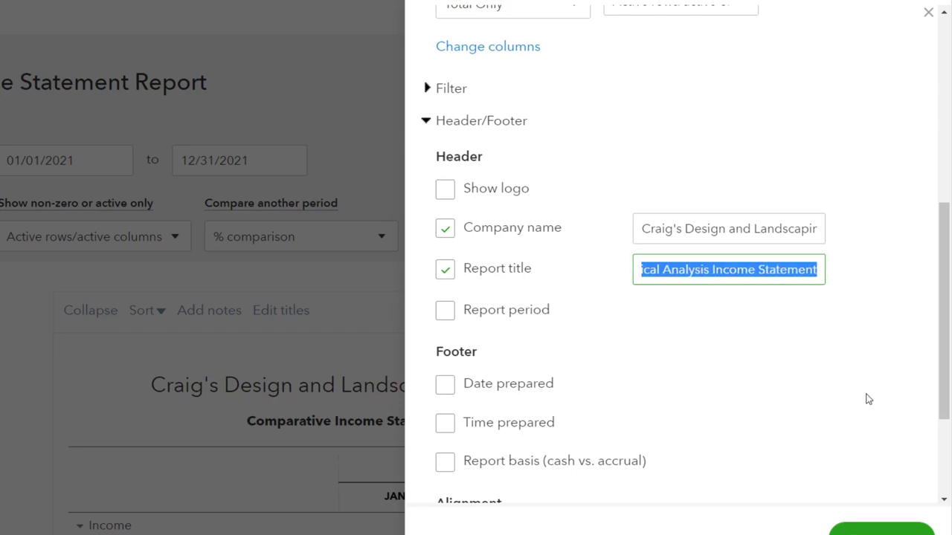
left_click(881, 529)
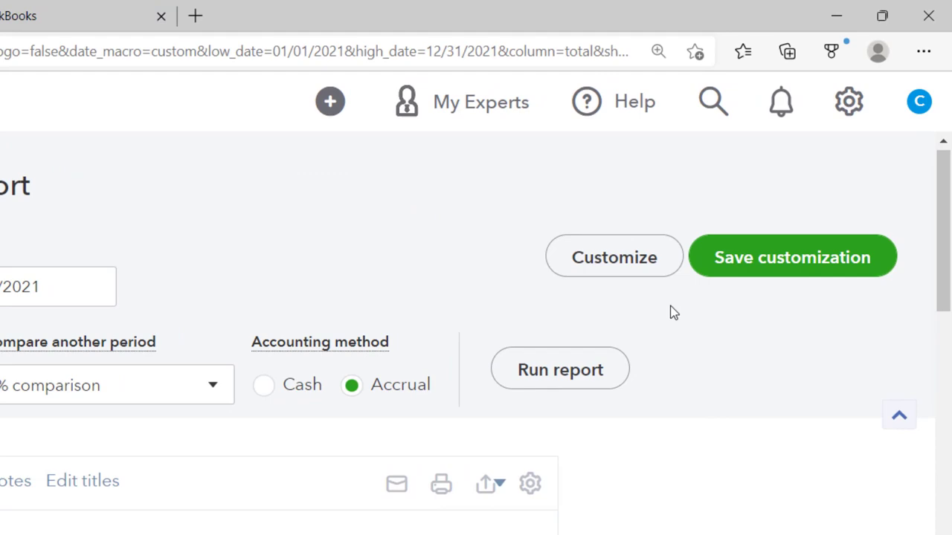
Save the customized report as "Vertical Analysis Income Statement" in the Month End Reports group, using the copied title.
left_click(742, 269)
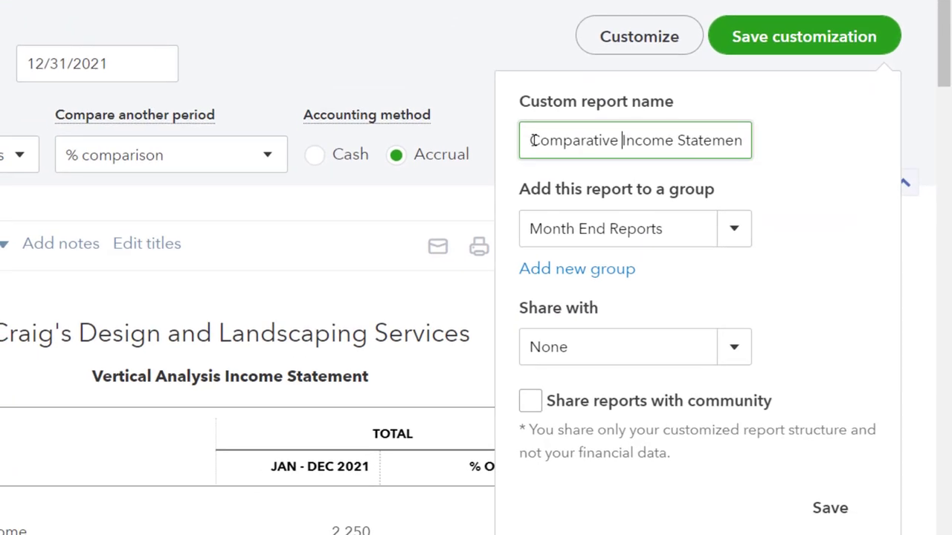
left_click_drag(532, 140, 810, 134)
key("ctrl+v")
left_click(834, 508)
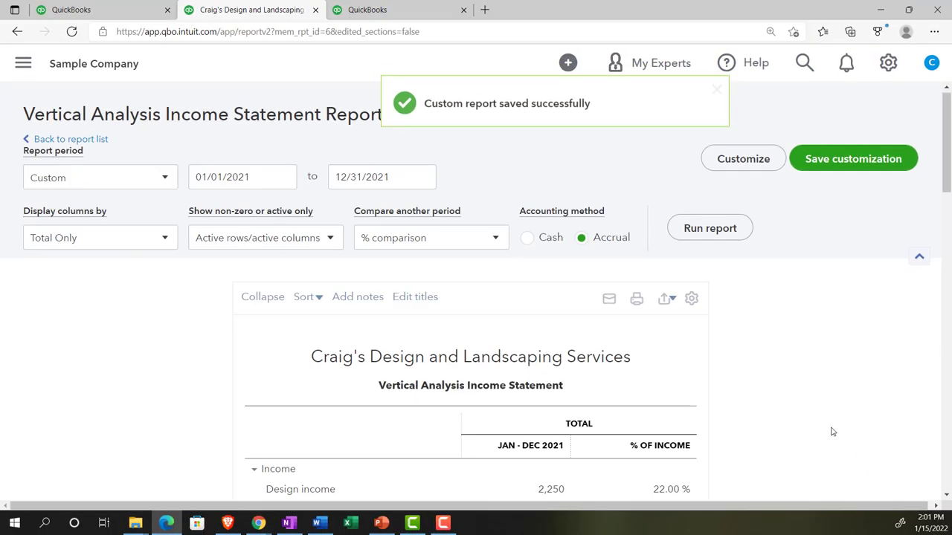
scroll(758, 363, "down", 3)
scroll(753, 355, "up", 3)
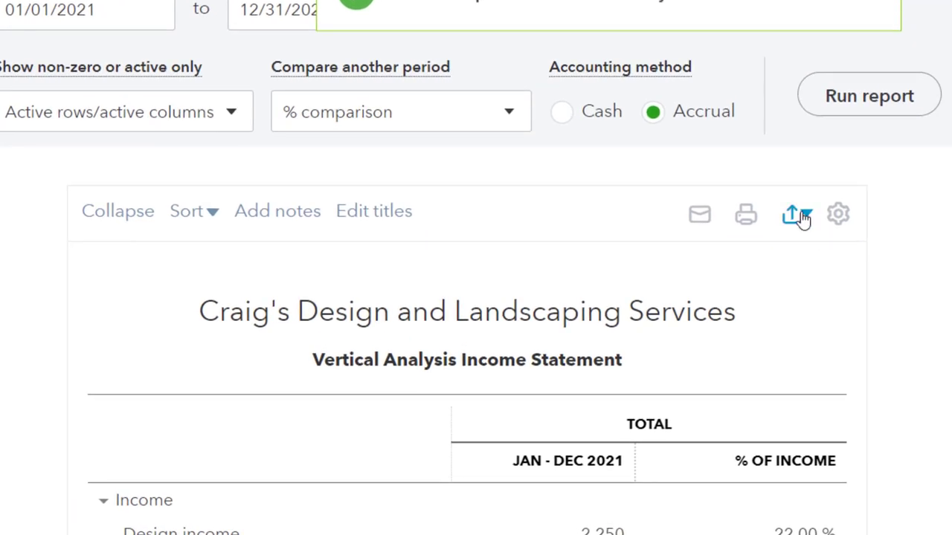
Export the Vertical Analysis Income Statement as a PDF in portrait orientation and show the downloaded file in its folder.
left_click(803, 216)
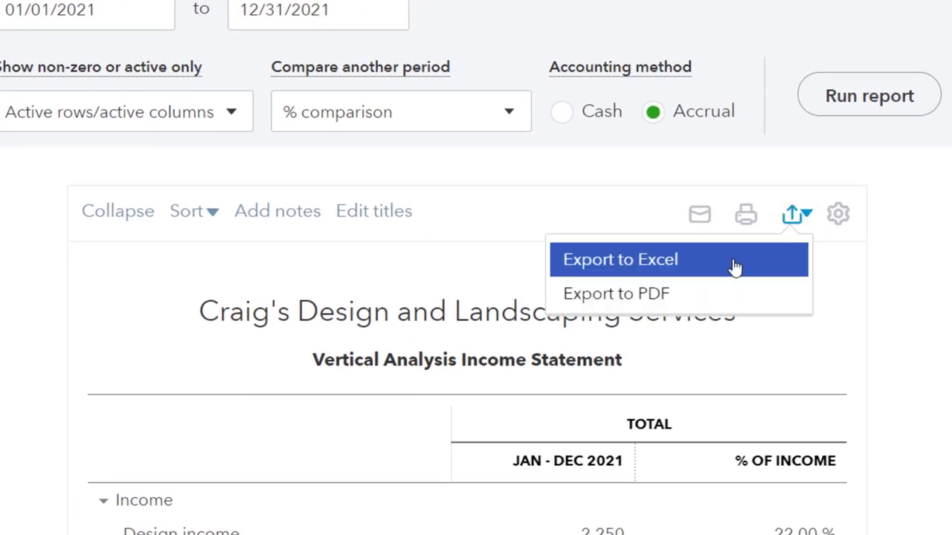
left_click(671, 296)
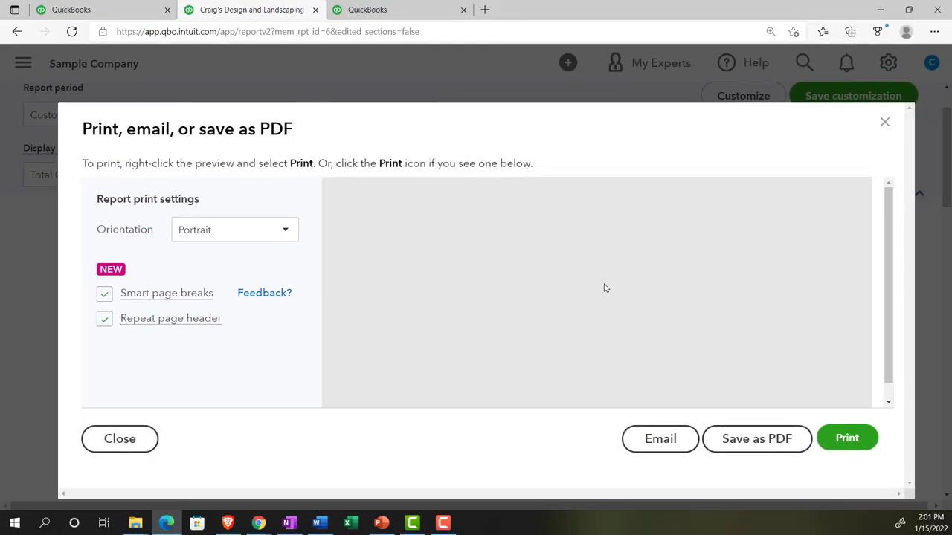
left_click(732, 441)
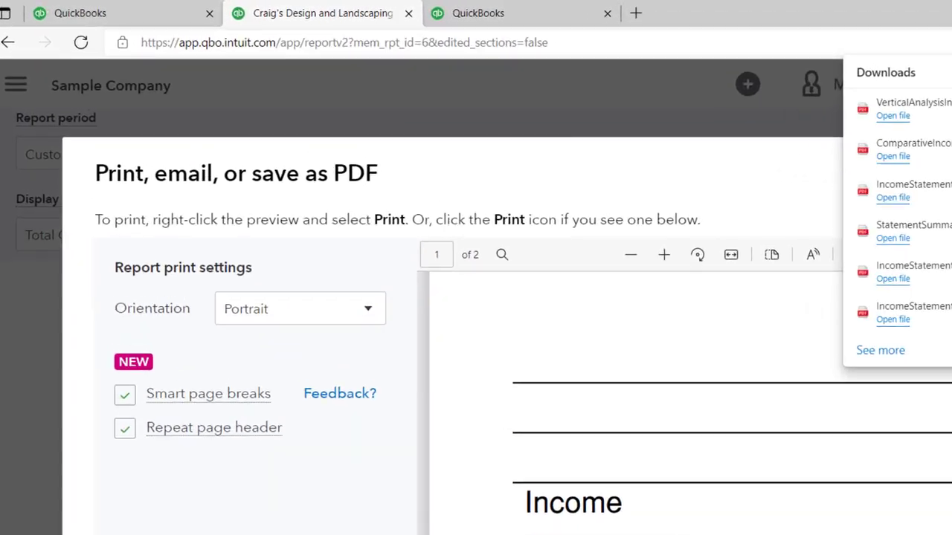
left_click(951, 117)
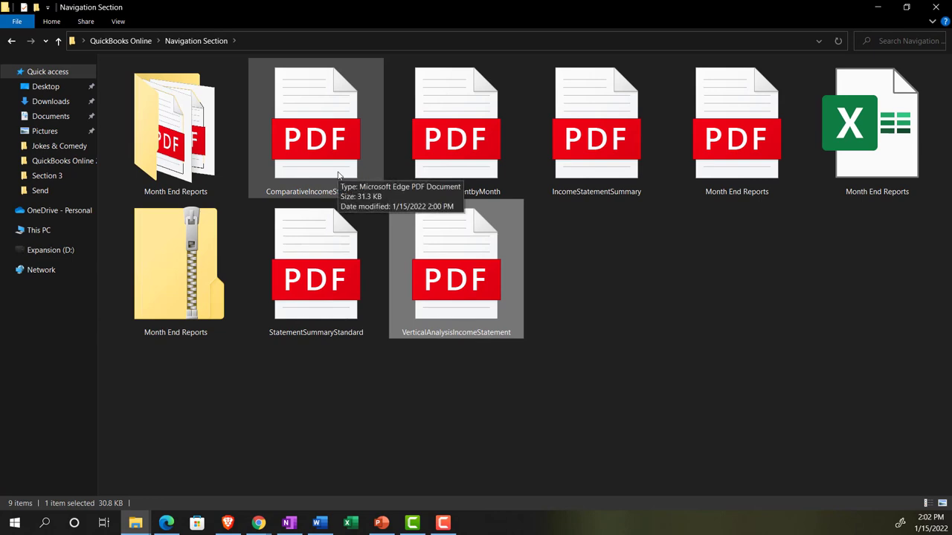
Check the contents of the Month End Reports folder, and delete the zipped Month End Reports file from Navigation Section.
double_click(182, 160)
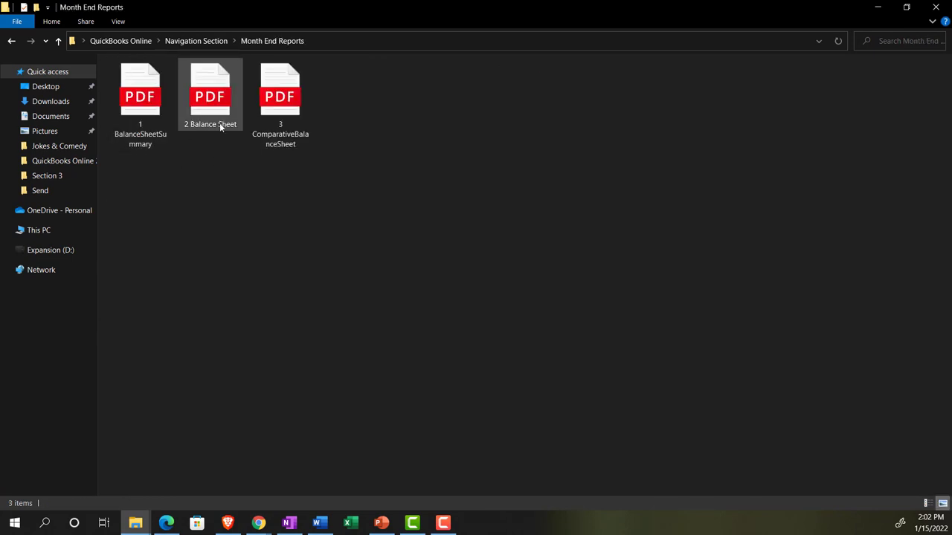
left_click(12, 41)
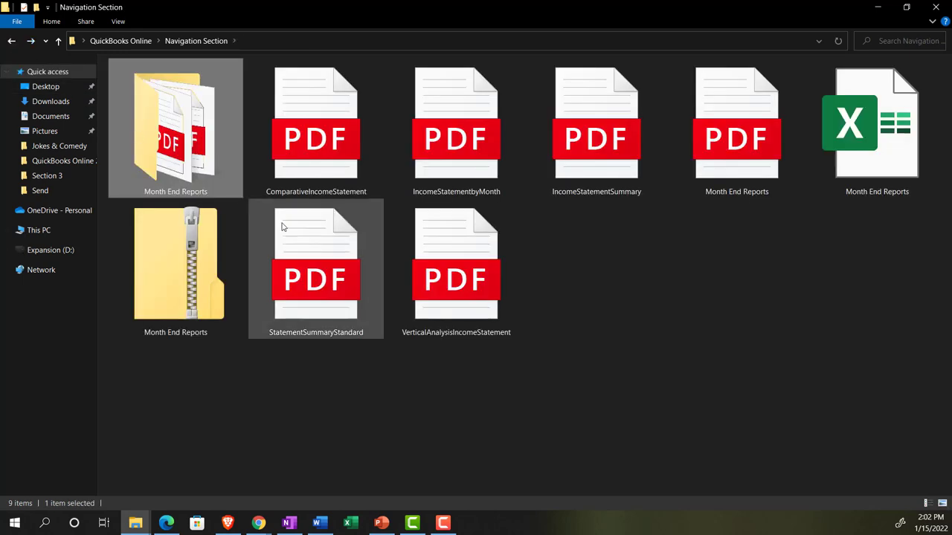
left_click(201, 265)
key("Delete")
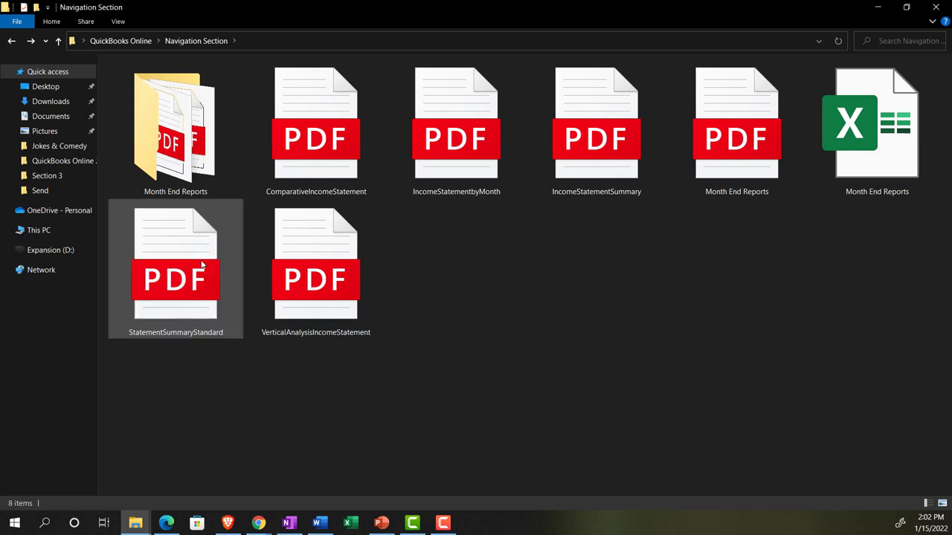
Move the comparative, by-month, summary, standard and vertical analysis statement PDFs into the Month End Reports folder.
double_click(159, 144)
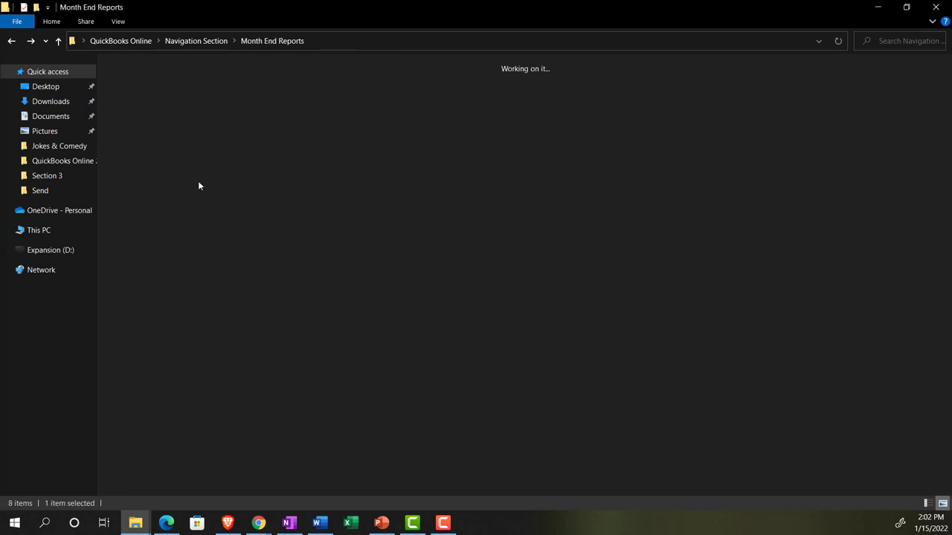
left_click(15, 43)
left_click(311, 152)
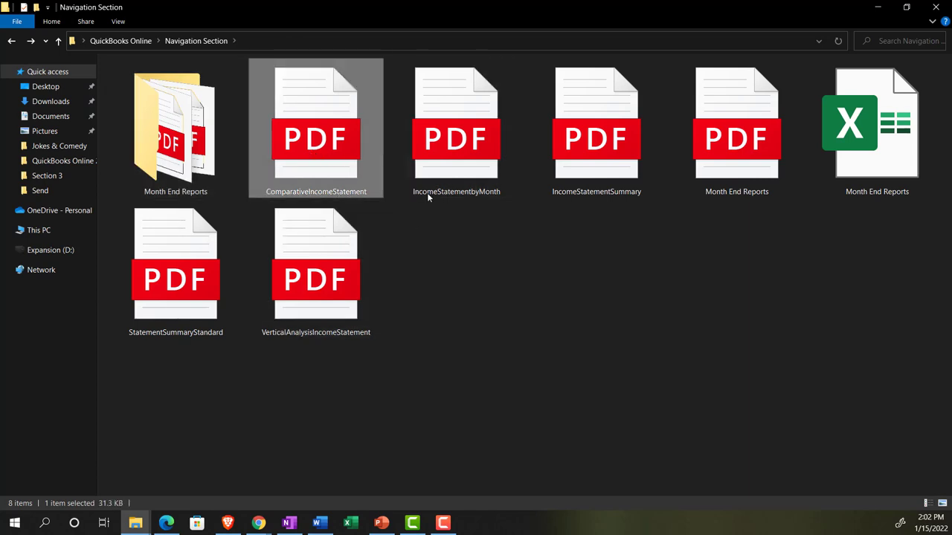
left_click(445, 157, "ctrl")
left_click(568, 153, "ctrl")
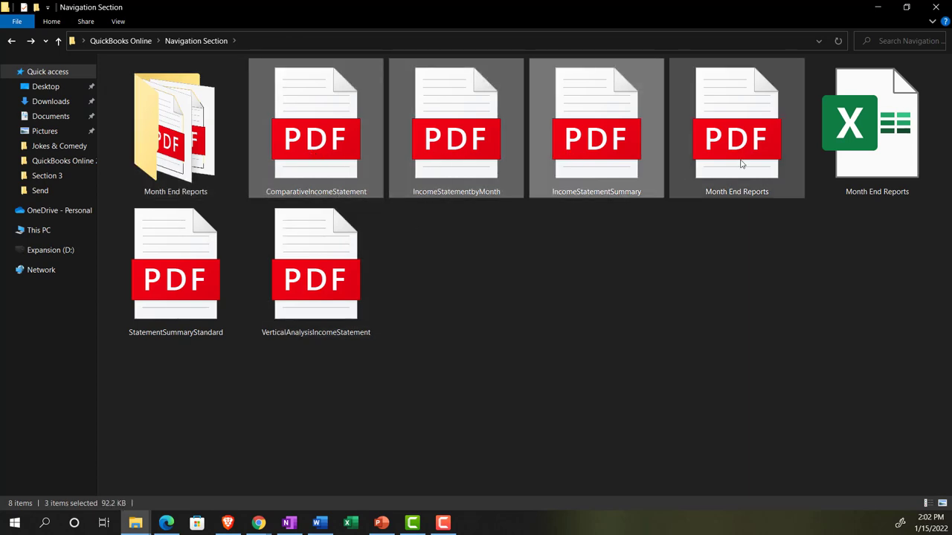
left_click(308, 303, "ctrl")
left_click(179, 288, "ctrl")
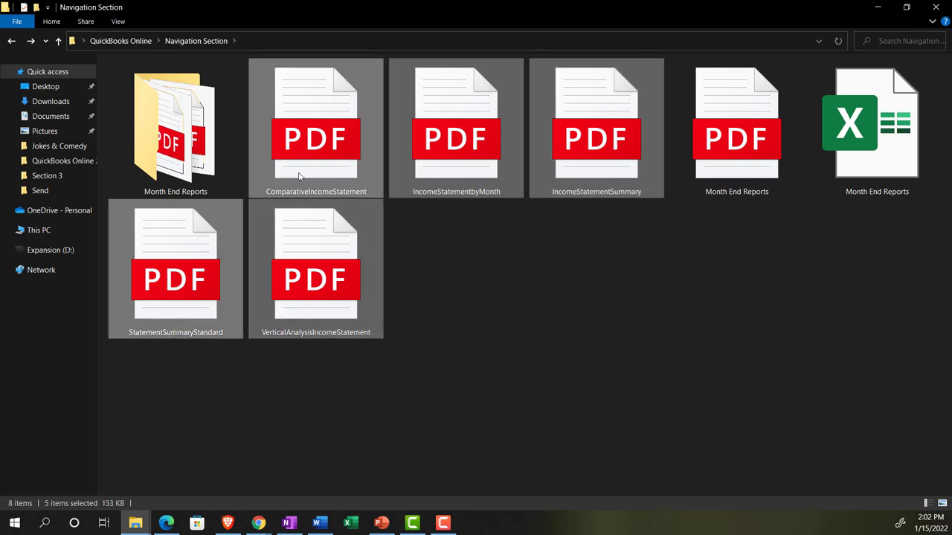
left_click_drag(312, 171, 204, 168)
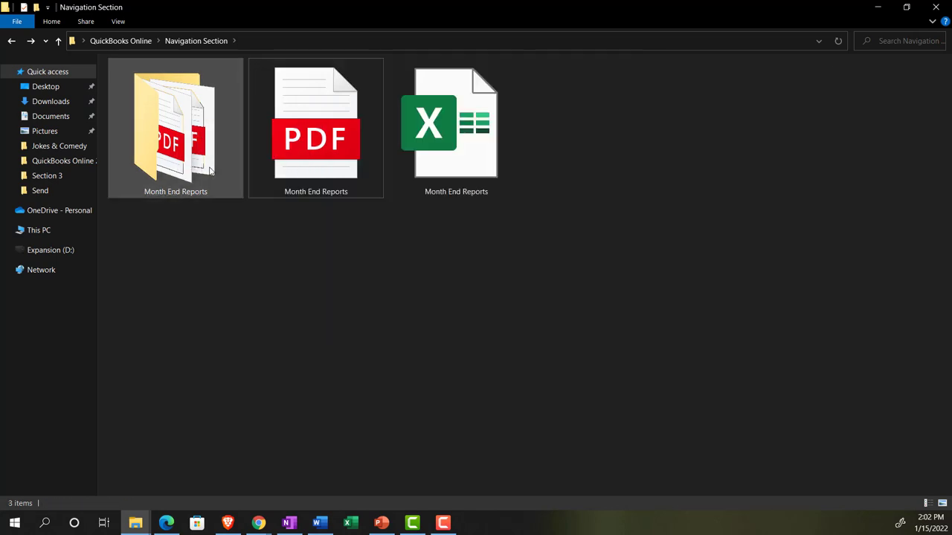
Open the Month End Reports folder and display its files as extra large icons.
double_click(198, 152)
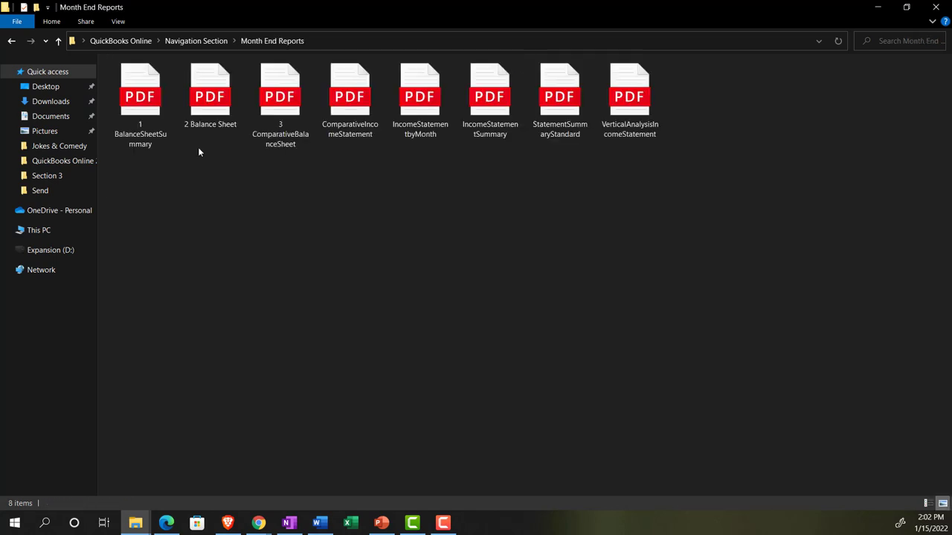
left_click(116, 22)
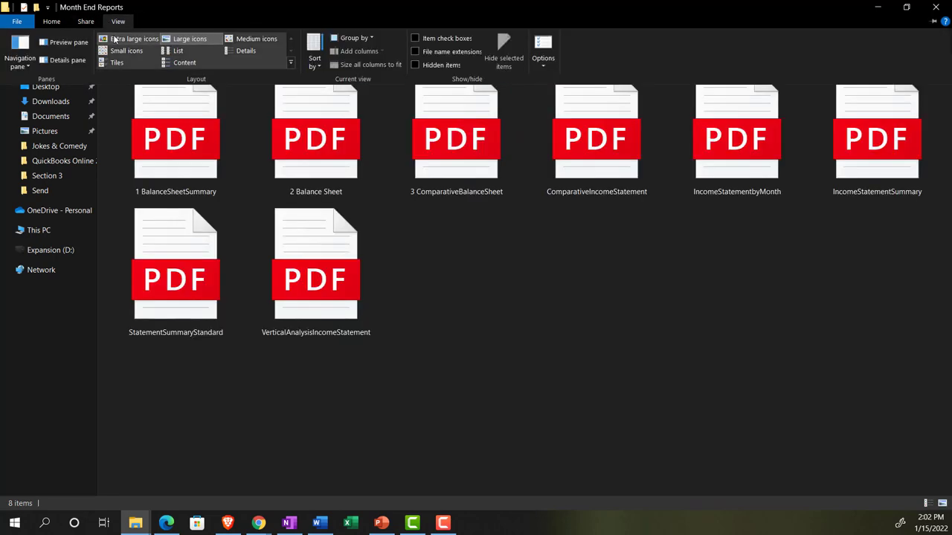
left_click(133, 39)
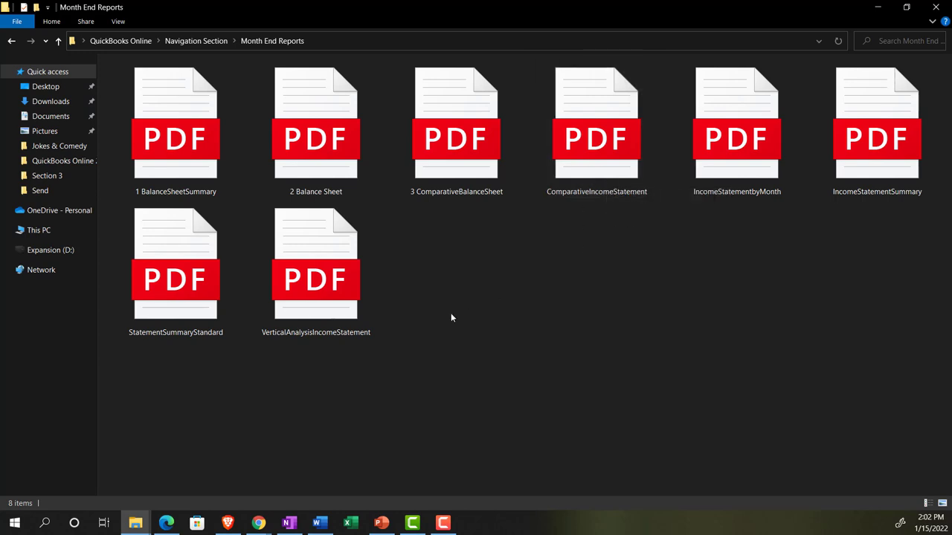
Rename the IncomeStatementSummary PDF as "4 IncomeStatementSummary".
left_click(848, 143)
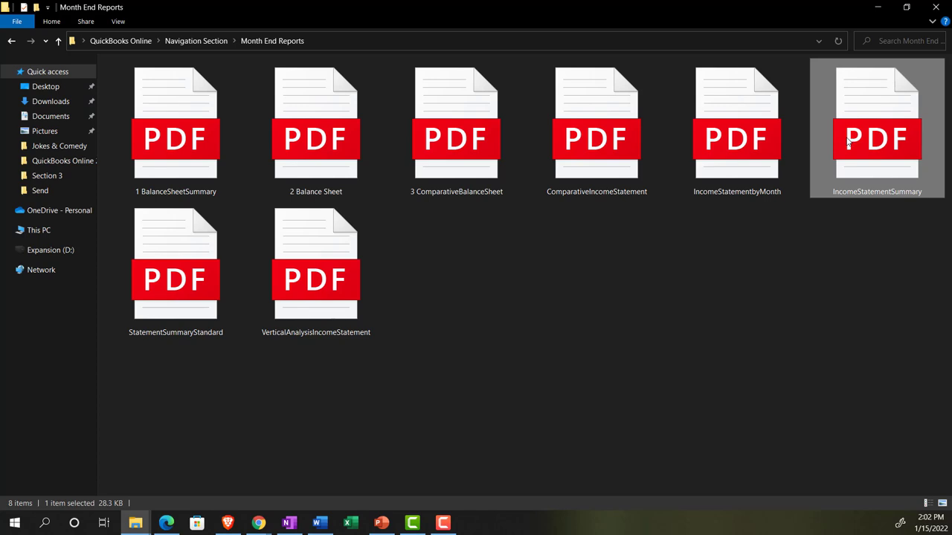
right_click(848, 143)
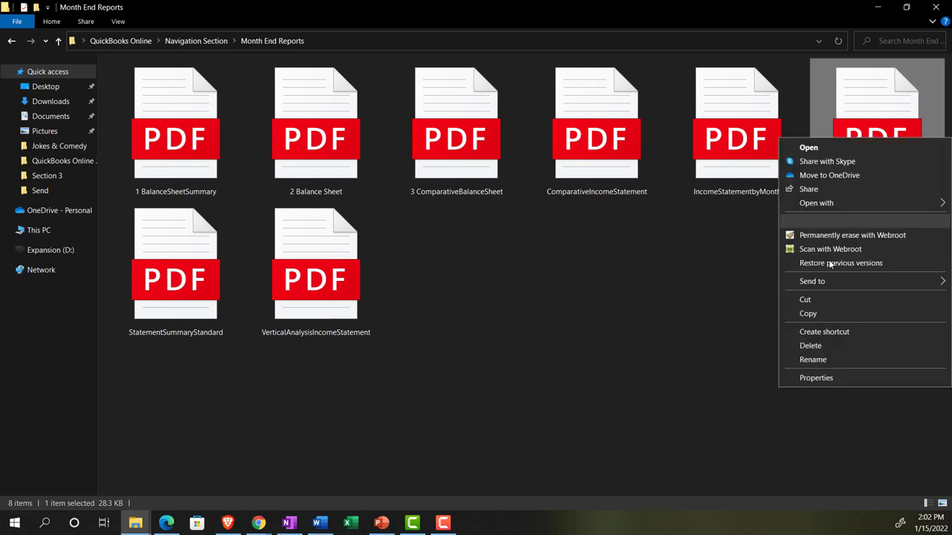
left_click(811, 359)
key("Home")
type("4")
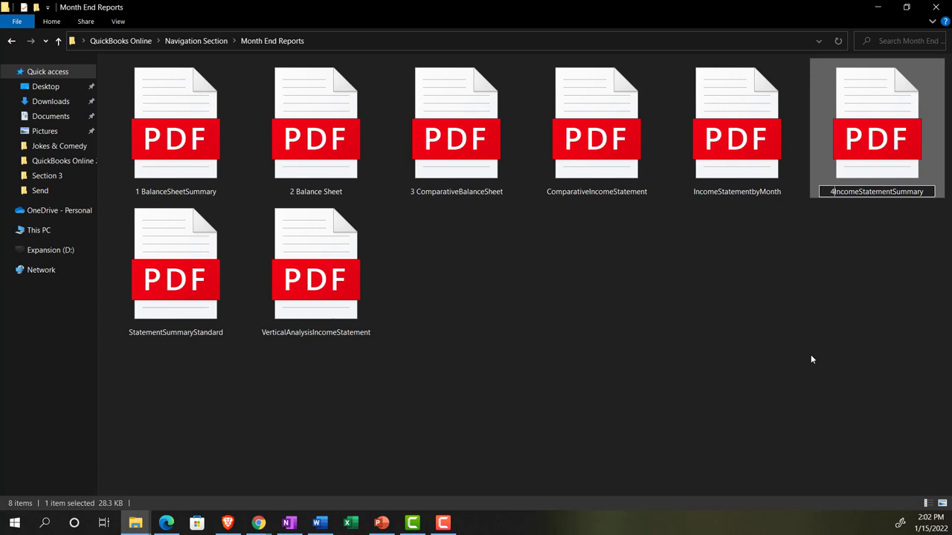
left_click(808, 360)
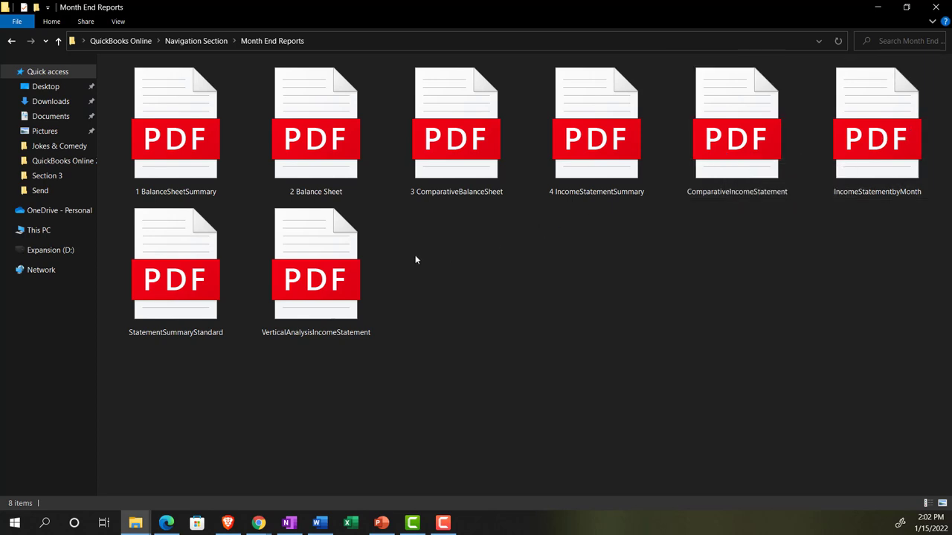
Rename the StatementSummaryStandard PDF as "5 StatementSummaryStandard".
left_click(179, 281)
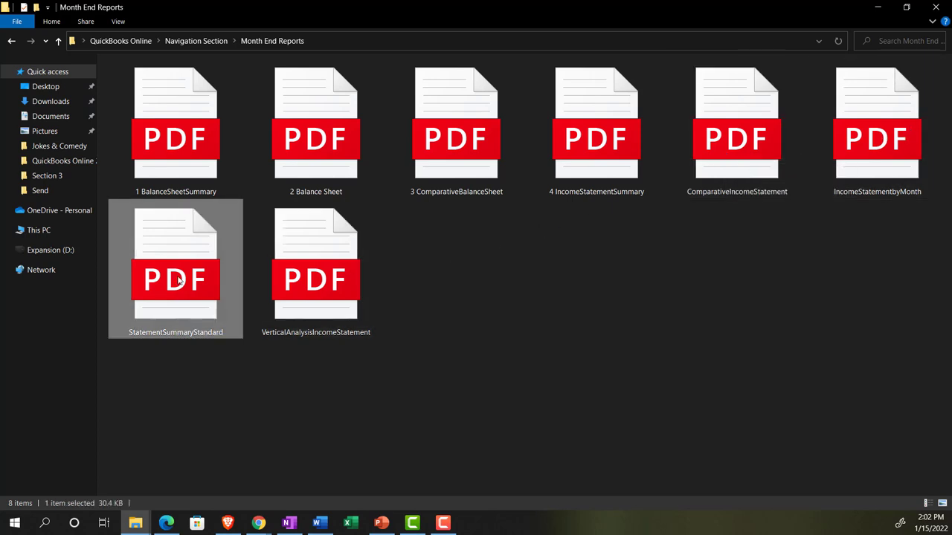
right_click(179, 281)
left_click(210, 248)
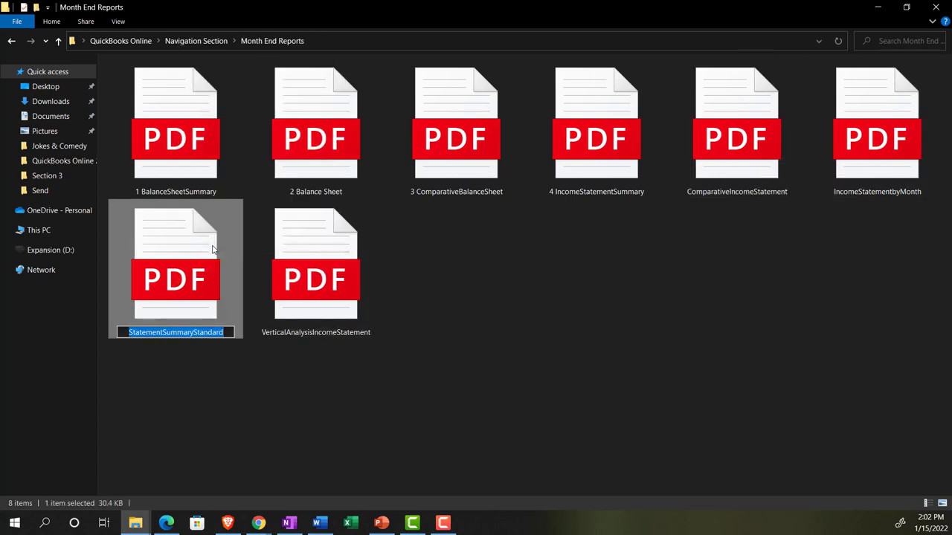
key("Home")
type("5")
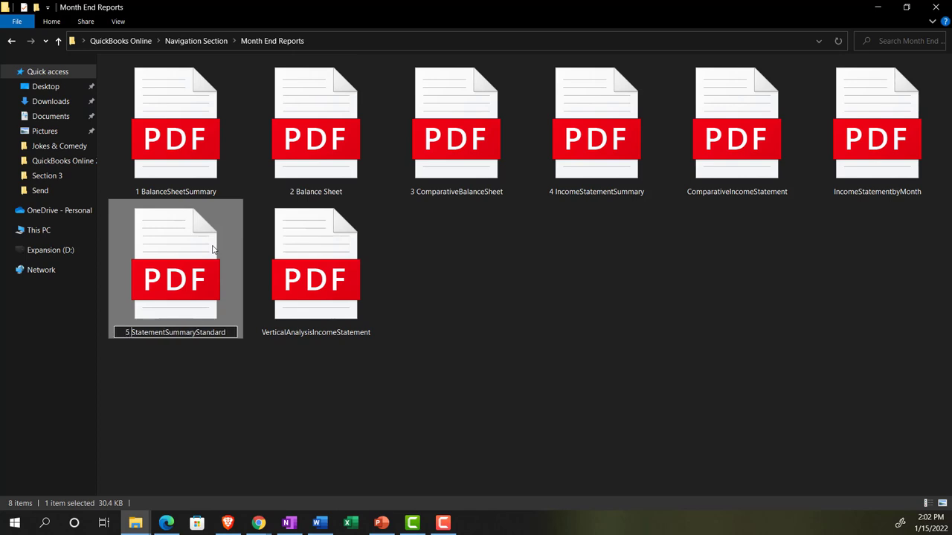
left_click(536, 289)
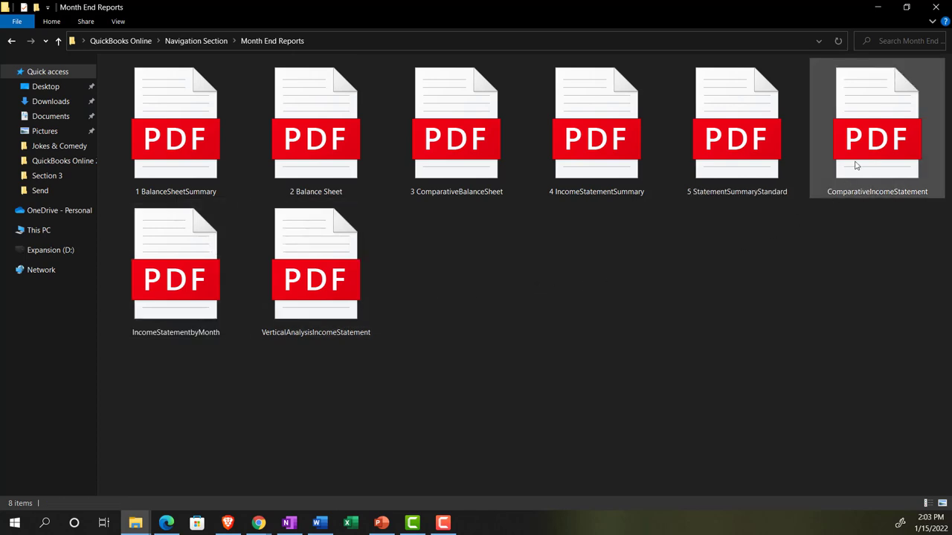
Rename the IncomeStatementbyMonth PDF as "6 IncomeStatementbyMonth".
left_click(179, 284)
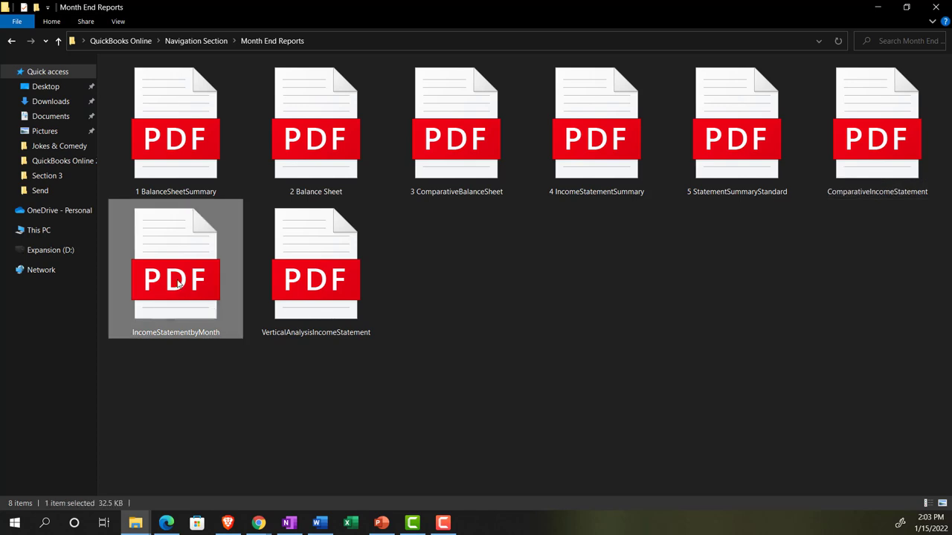
right_click(178, 284)
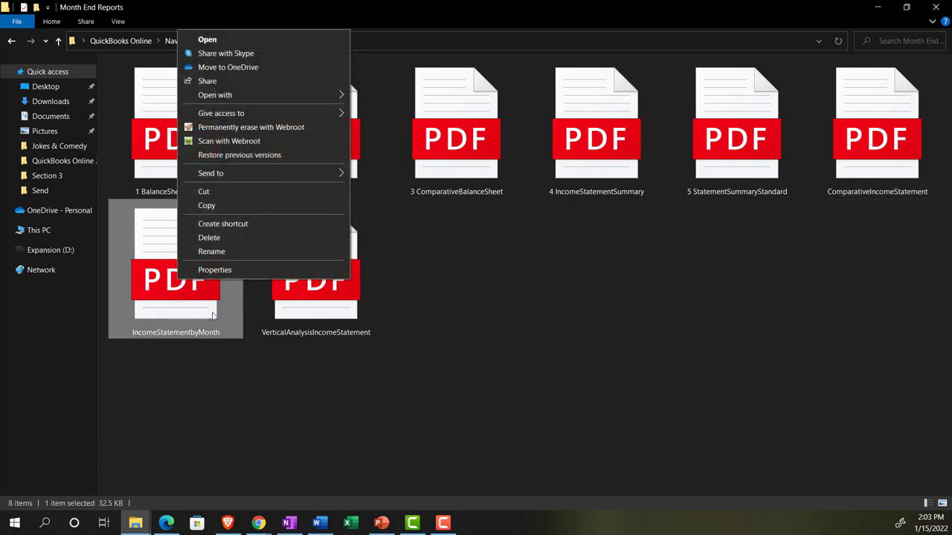
left_click(211, 252)
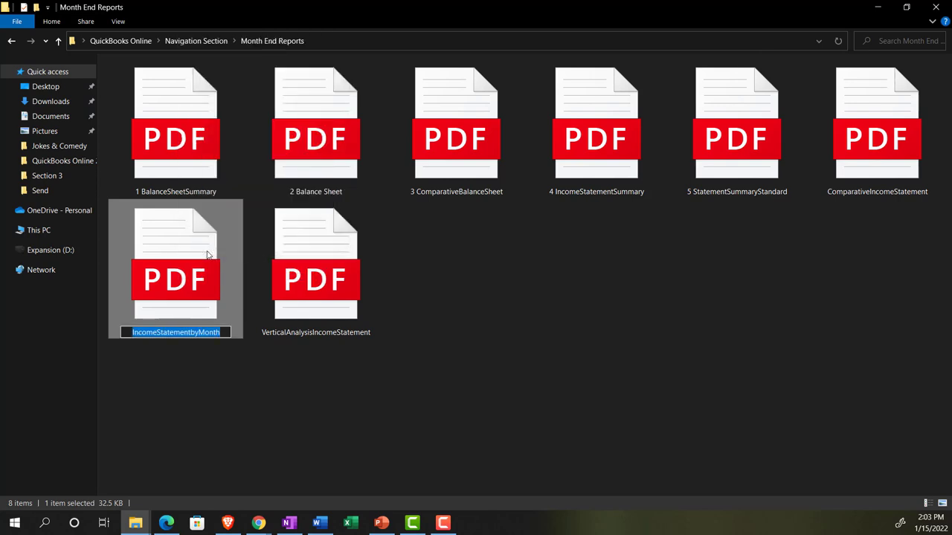
key("Home")
type("6")
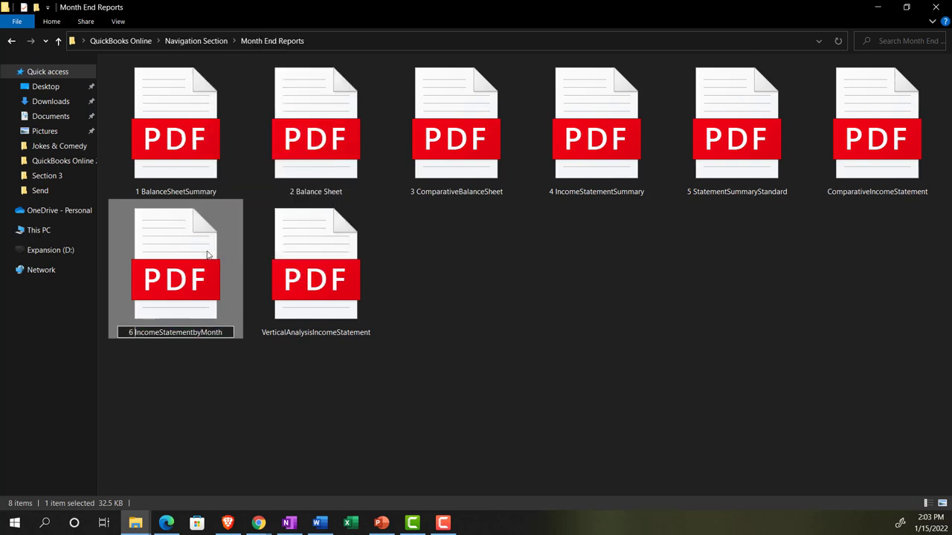
left_click(292, 398)
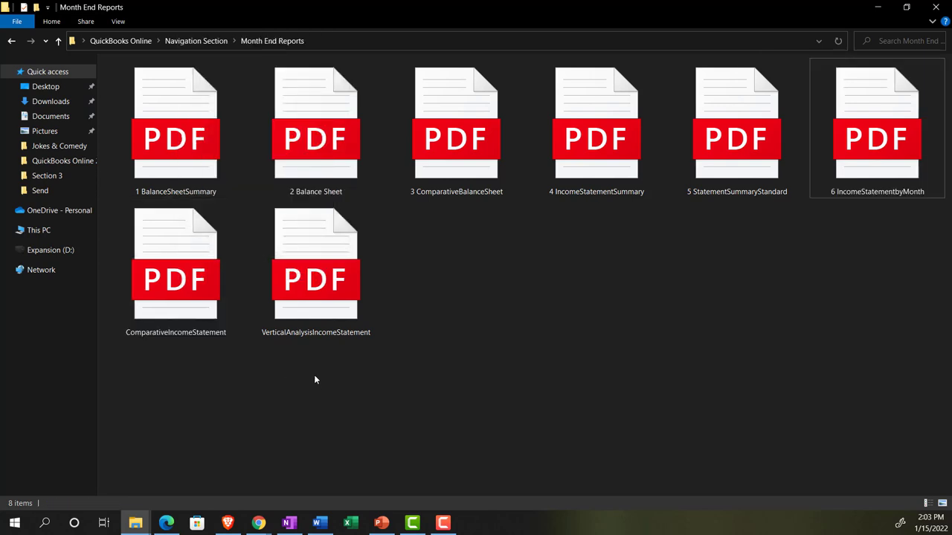
Rename the ComparativeIncomeStatement PDF as "7 ComparativeIncomeStatement".
left_click(182, 277)
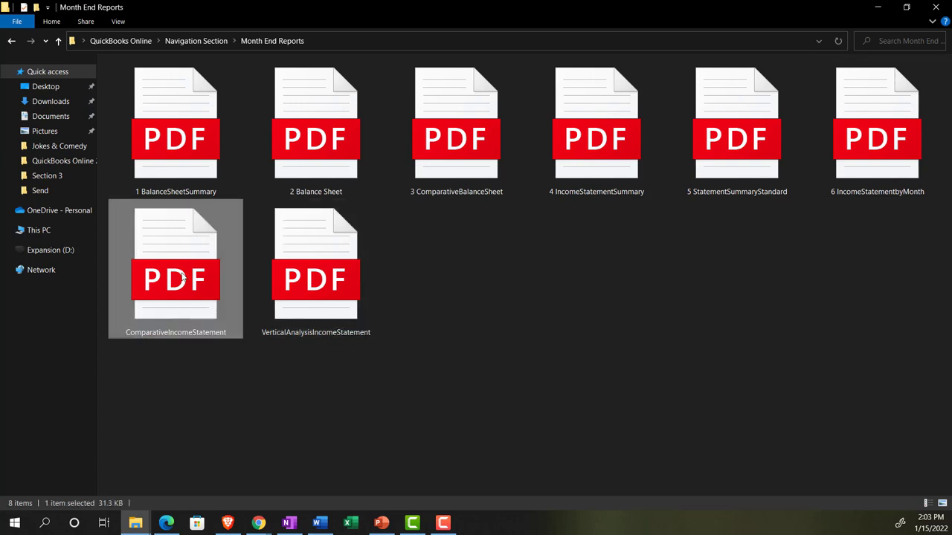
right_click(183, 276)
left_click(201, 247)
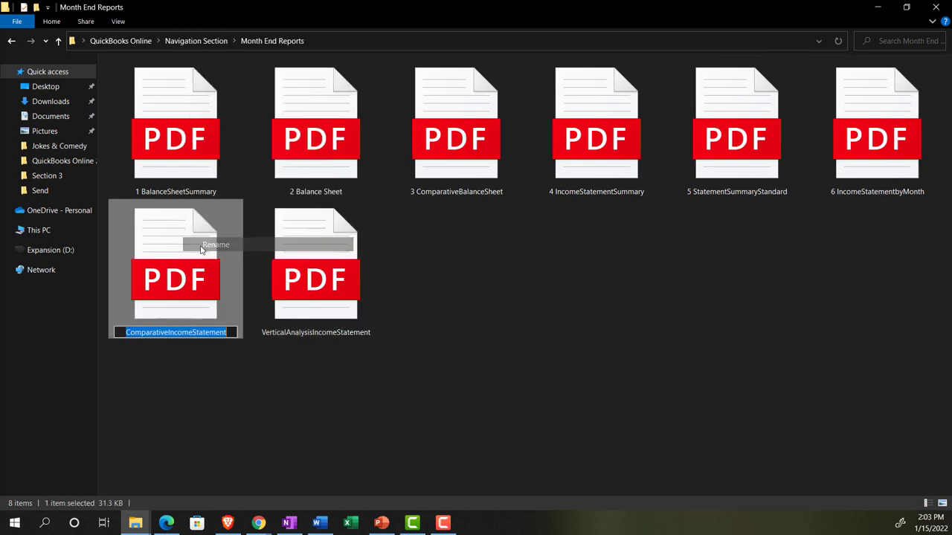
key("Home")
type("7")
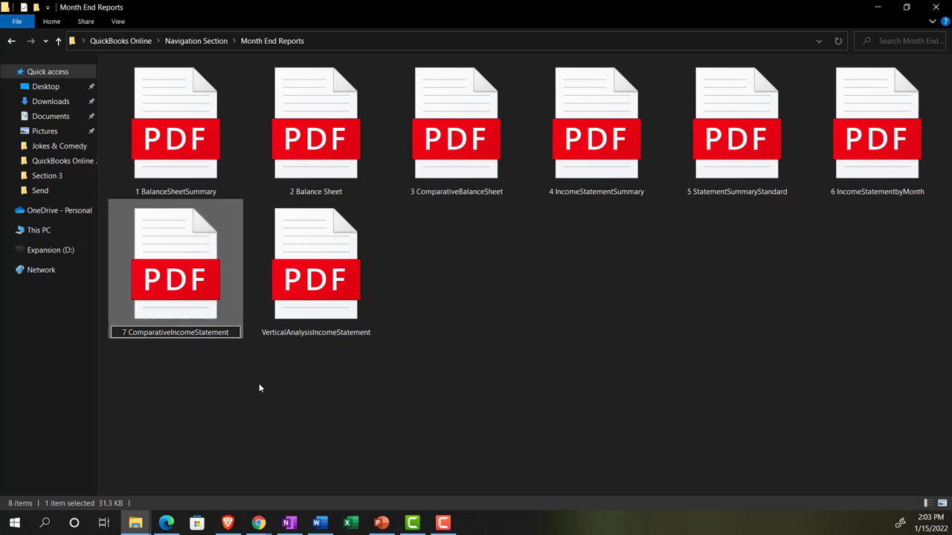
key("Return")
Rename the VerticalAnalysisIncomeStatement PDF as "8 VerticalAnalysisIncomeStatement" and return to the Navigation Section folder.
left_click(308, 304)
right_click(308, 303)
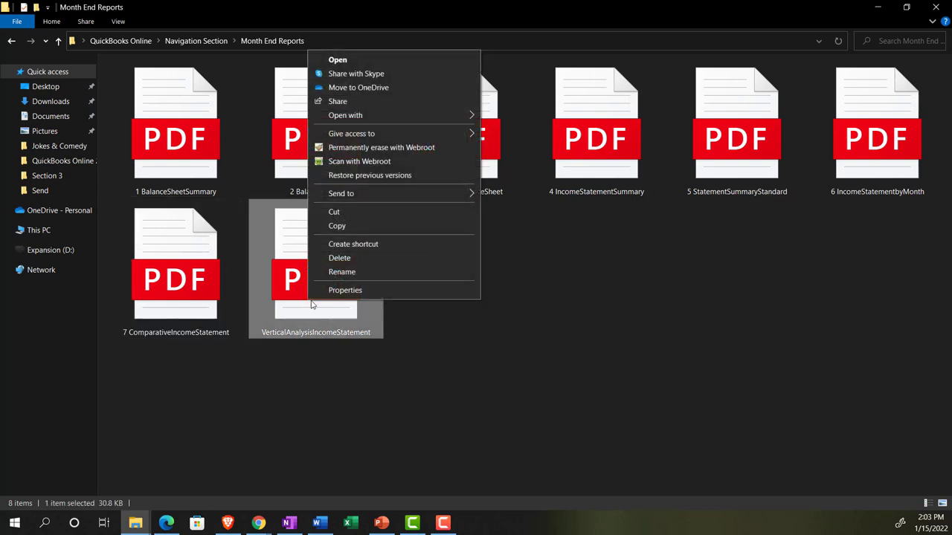
left_click(332, 273)
key("Home")
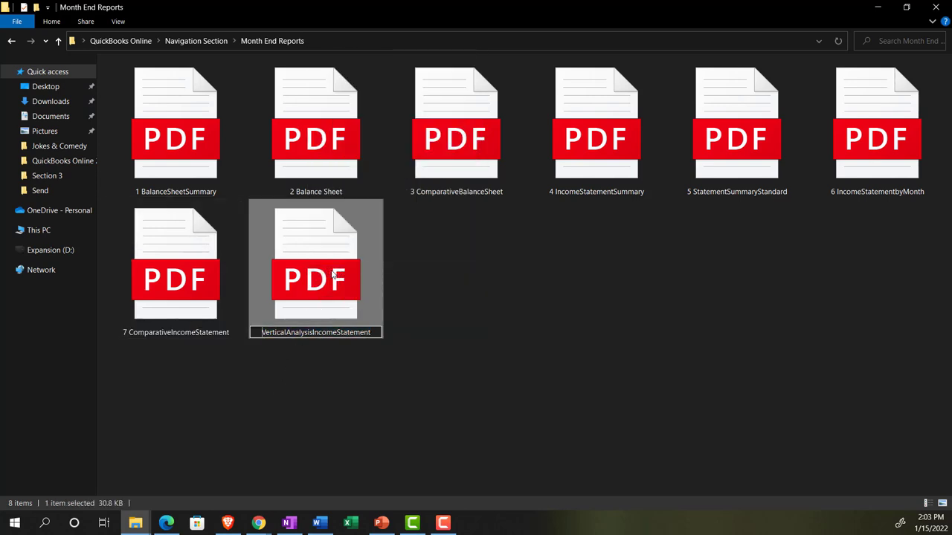
type("8")
left_click(406, 366)
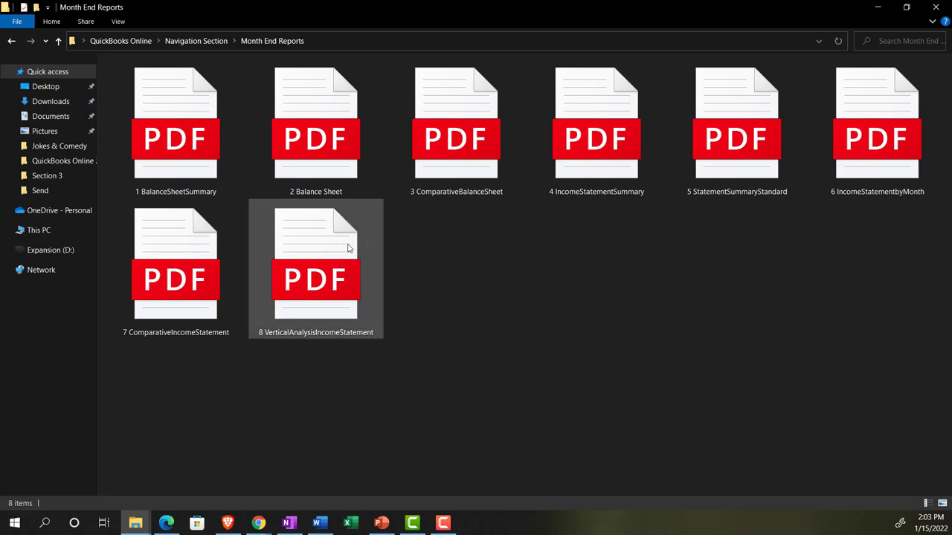
left_click(206, 41)
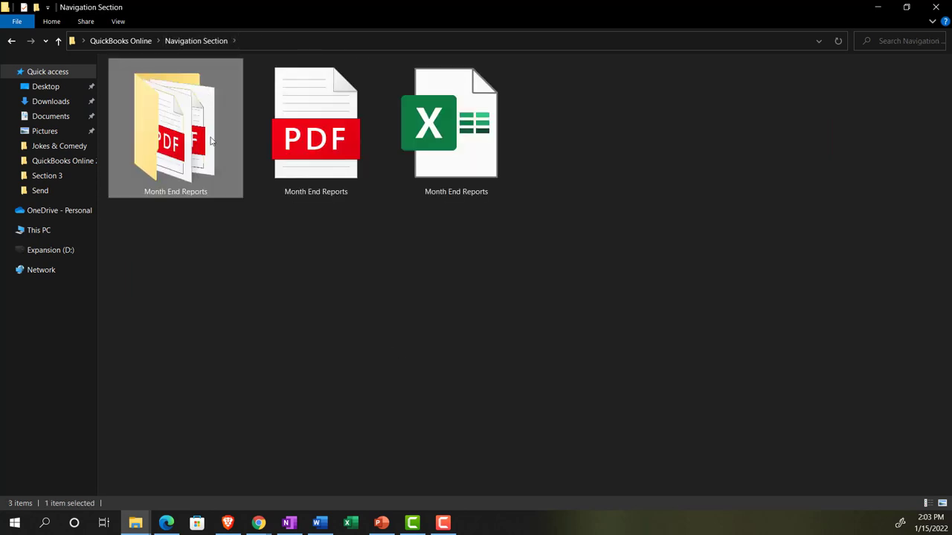
Compress the Month End Reports folder into a zipped folder, keeping the name Month End Reports.
right_click(209, 138)
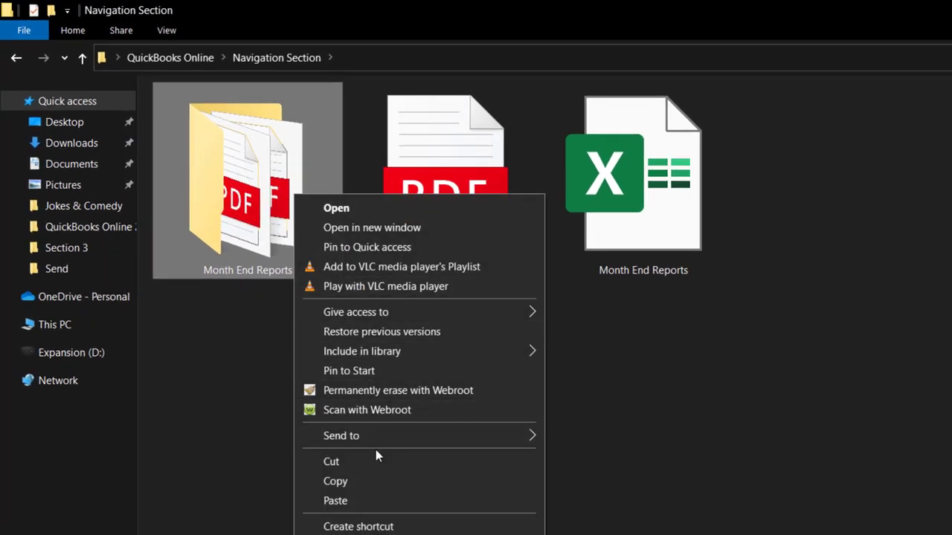
mouse_move(370, 436)
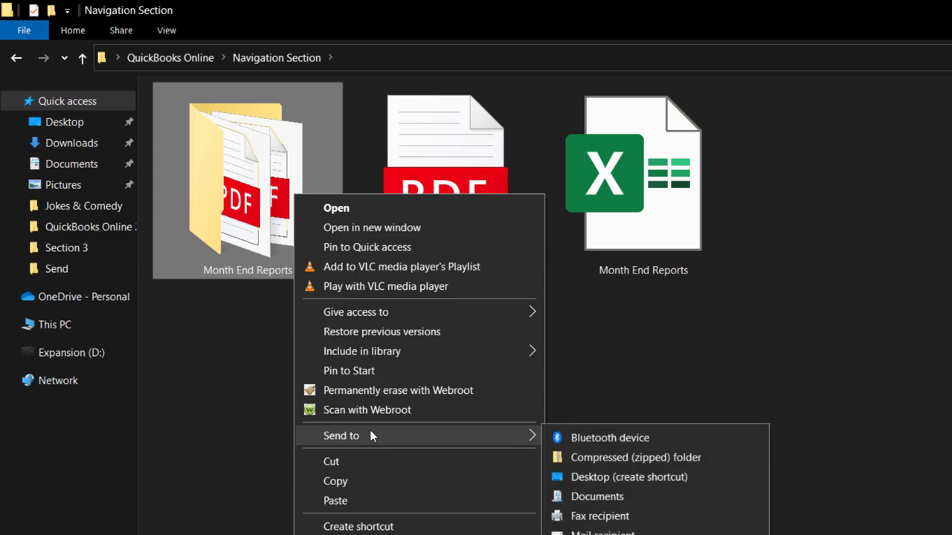
left_click(587, 459)
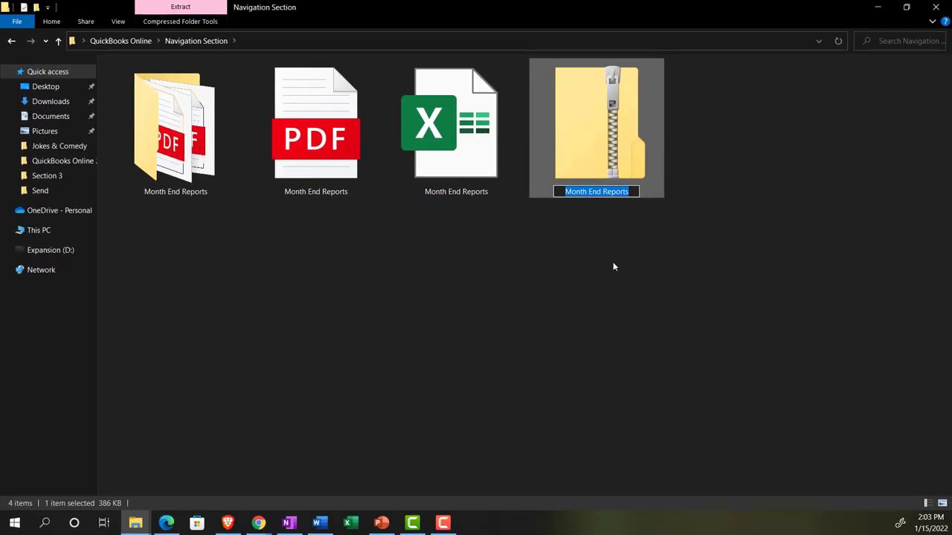
left_click(614, 266)
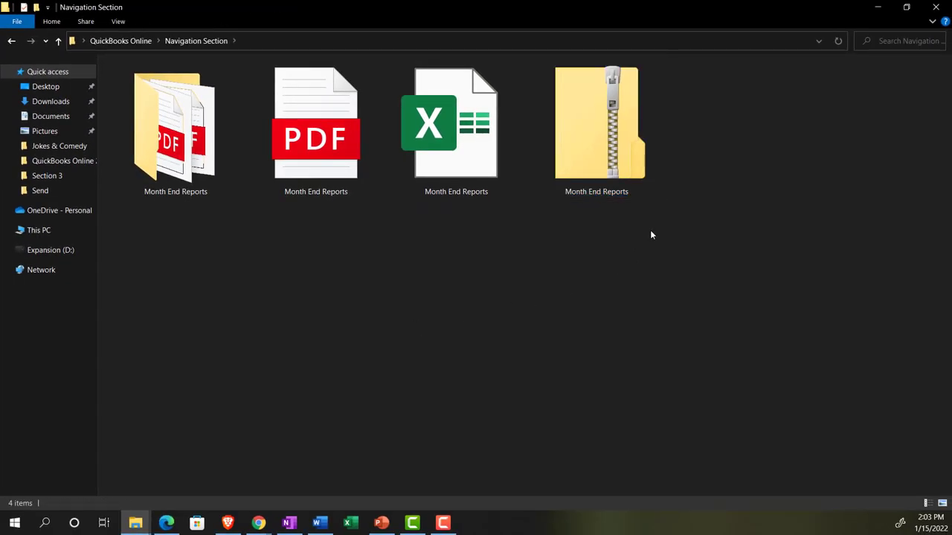
mouse_move(618, 108)
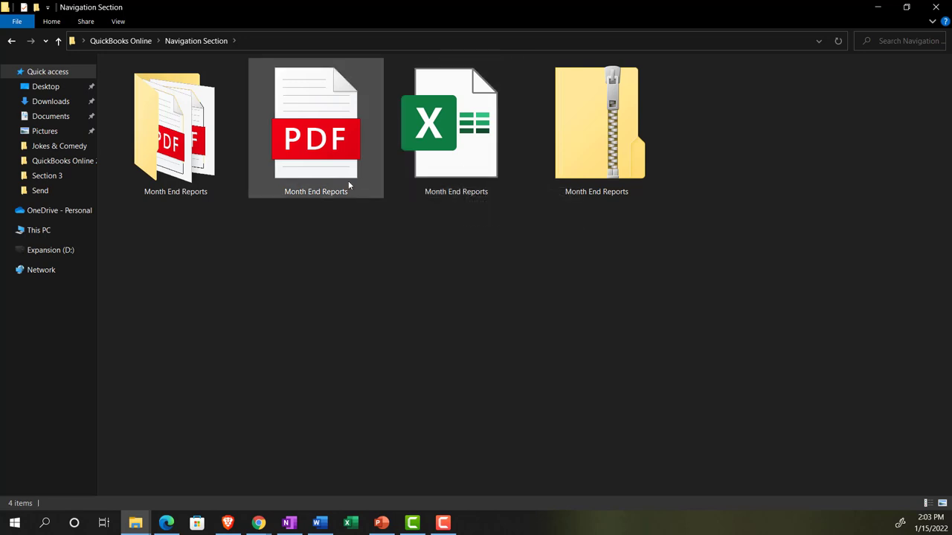
mouse_move(345, 182)
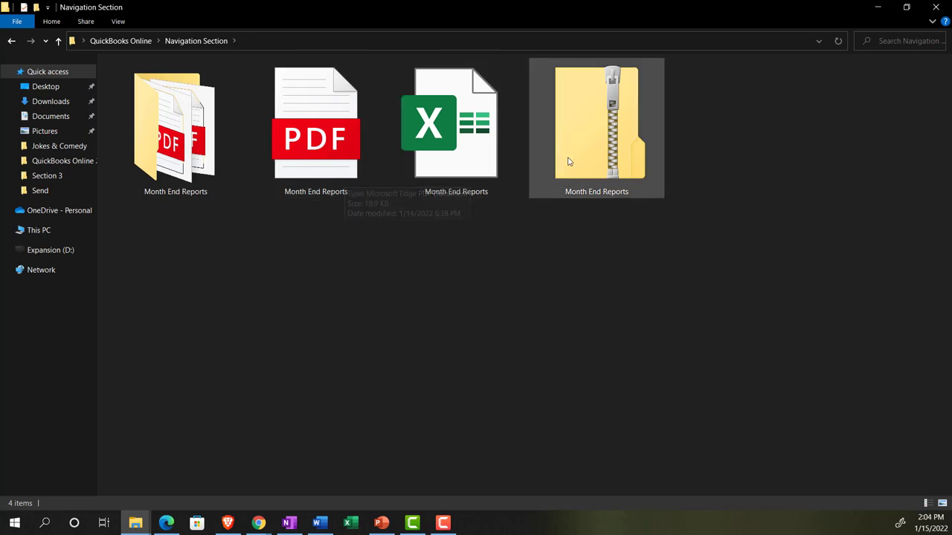
mouse_move(570, 158)
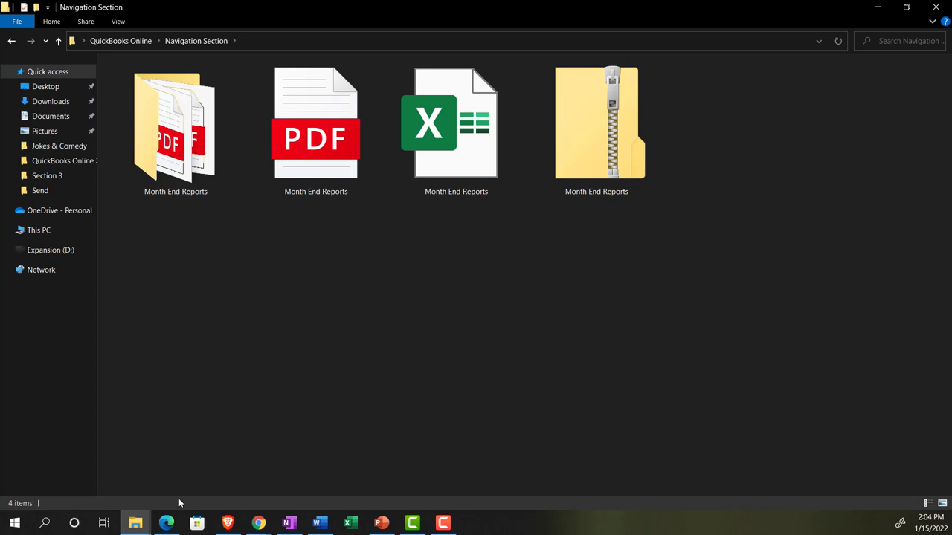
Switch to QuickBooks Online in Edge, close the print preview and show the export options for the Vertical Analysis Income Statement.
left_click(166, 523)
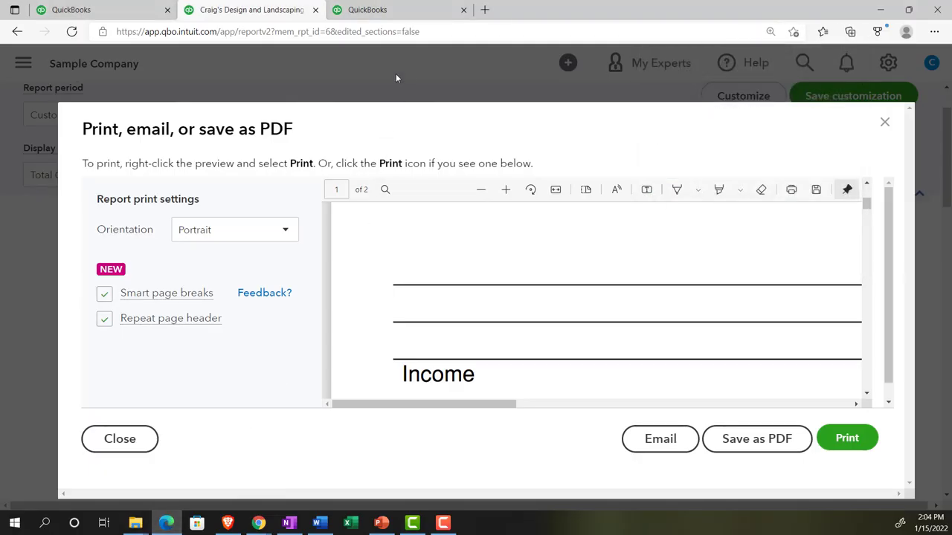
left_click(884, 121)
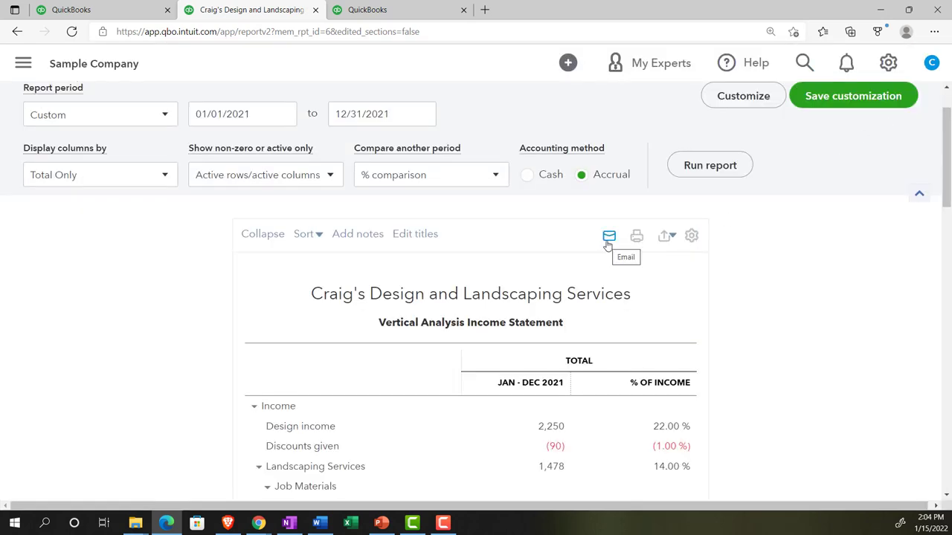
left_click(669, 239)
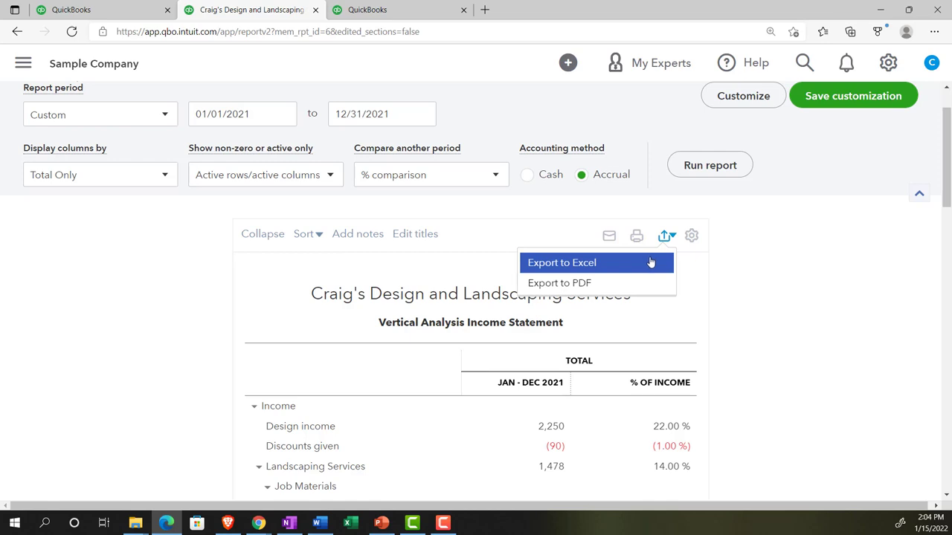
Return to the Reports page, refresh it and review the saved custom reports listed with the Month End Reports group.
left_click(133, 13)
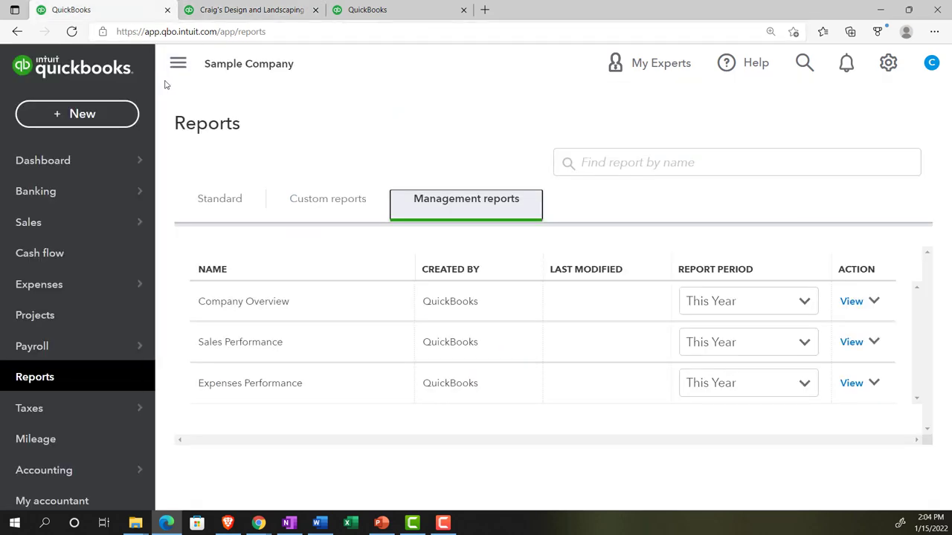
left_click(334, 202)
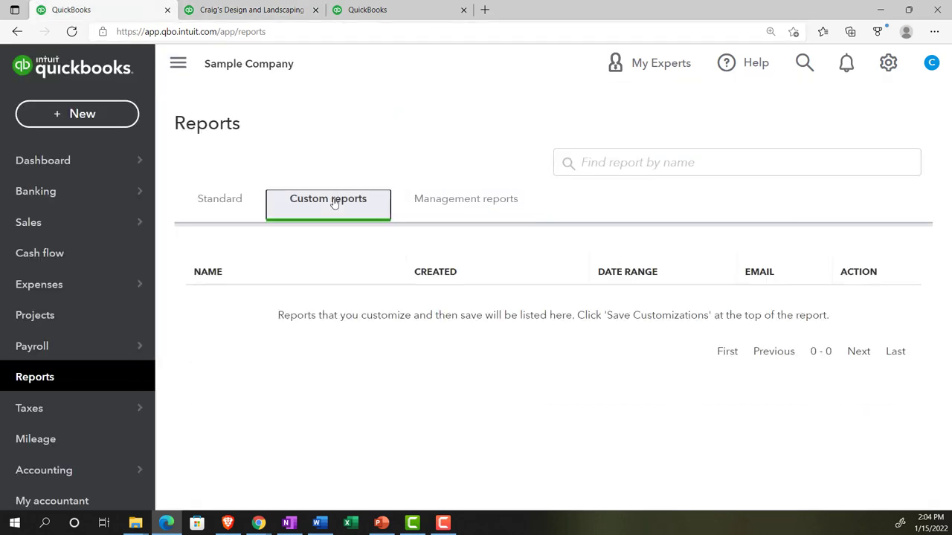
left_click(441, 198)
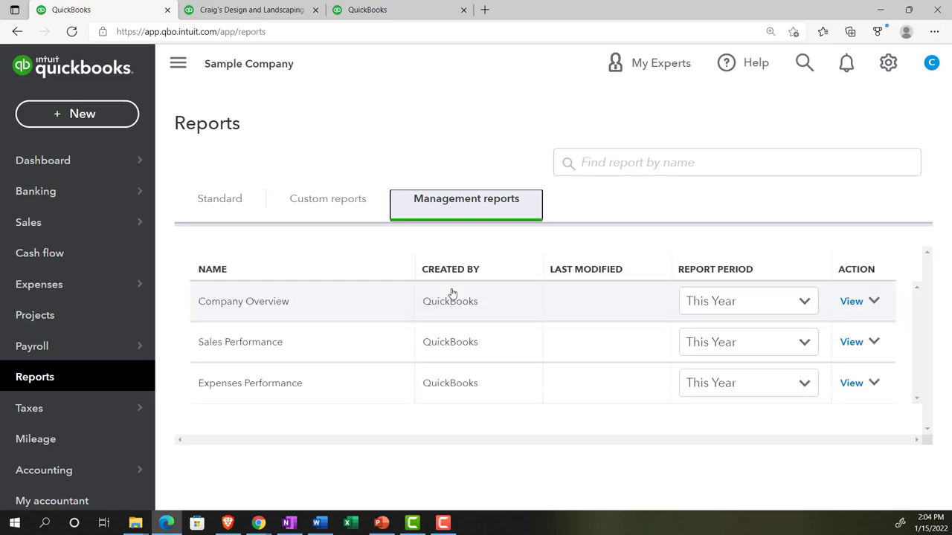
left_click(352, 208)
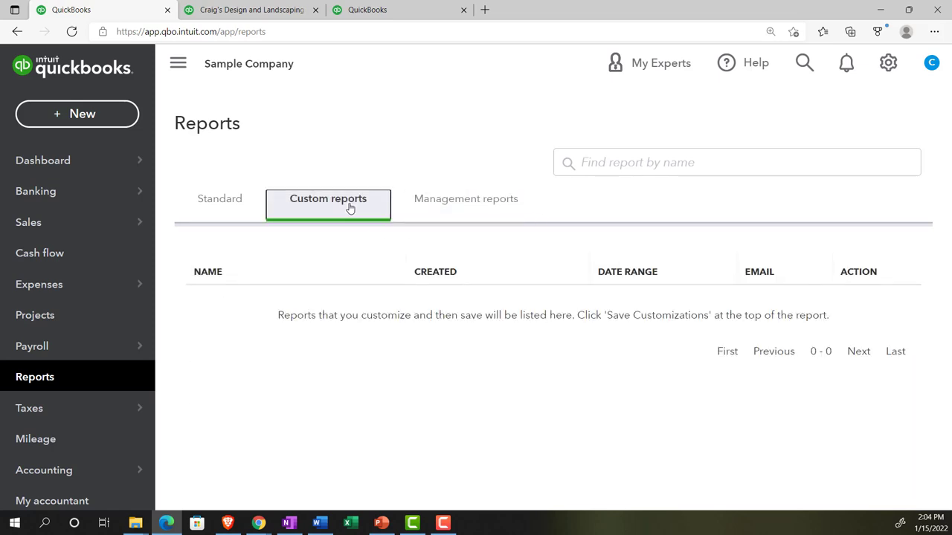
left_click(71, 32)
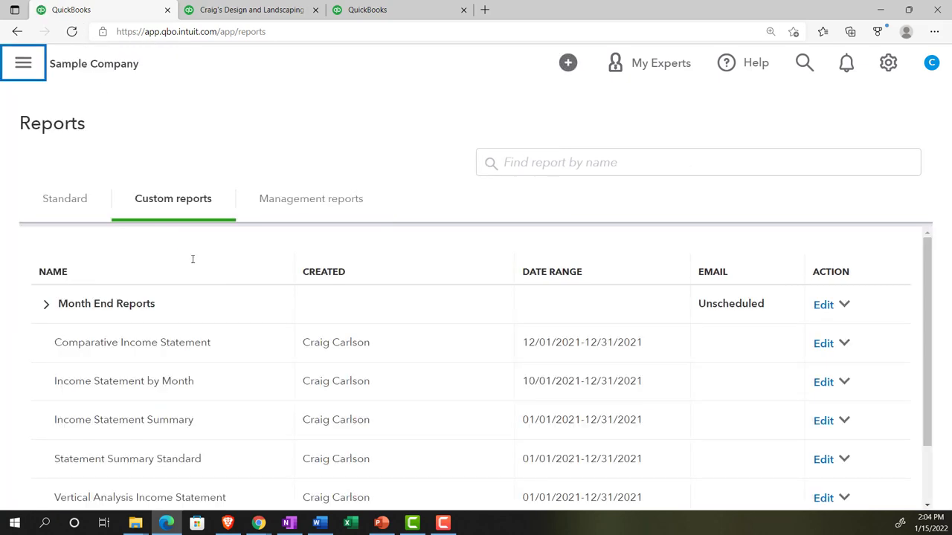
scroll(191, 275, "down", 1)
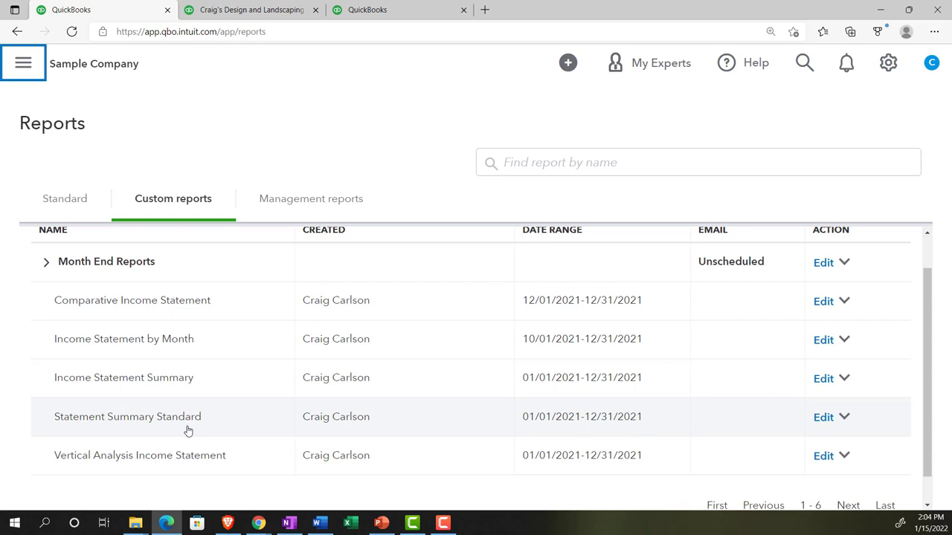
Look at the available actions for the Company Overview management report, leaving them unused.
left_click(278, 202)
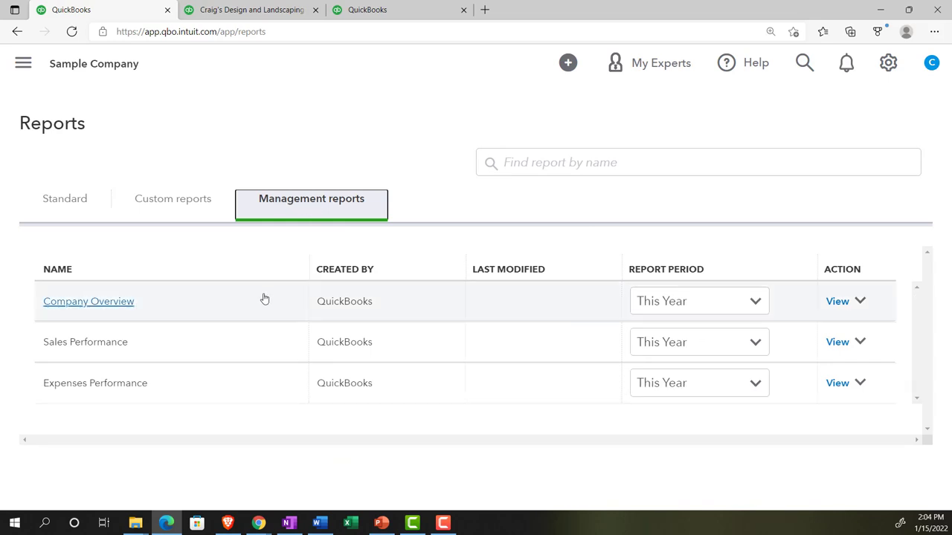
left_click(860, 301)
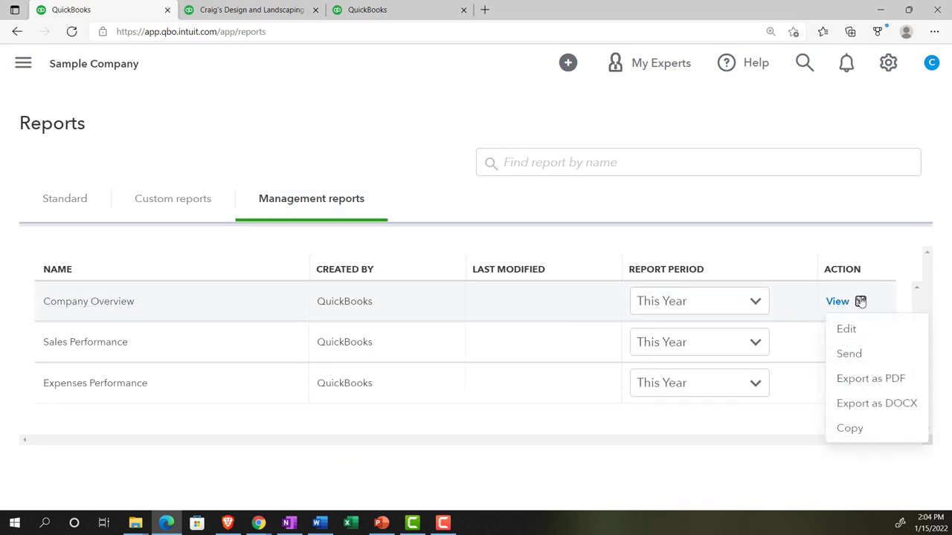
left_click(710, 457)
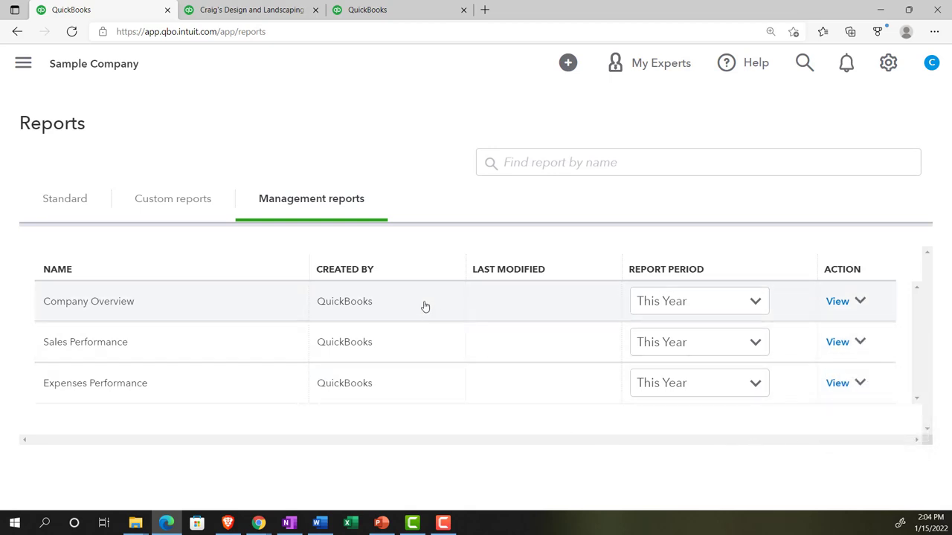